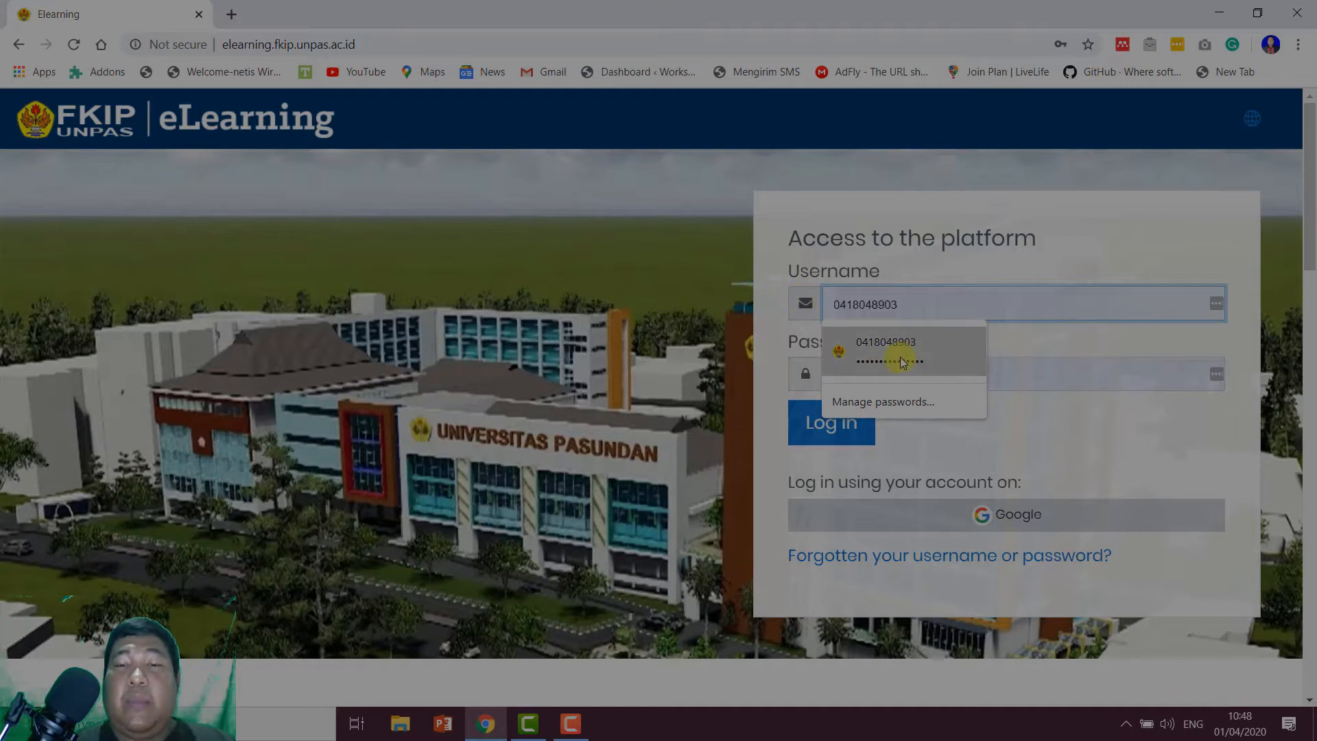
# Step: Log in to the eLearning platform with the saved username and account password
pyautogui.click(898, 353)
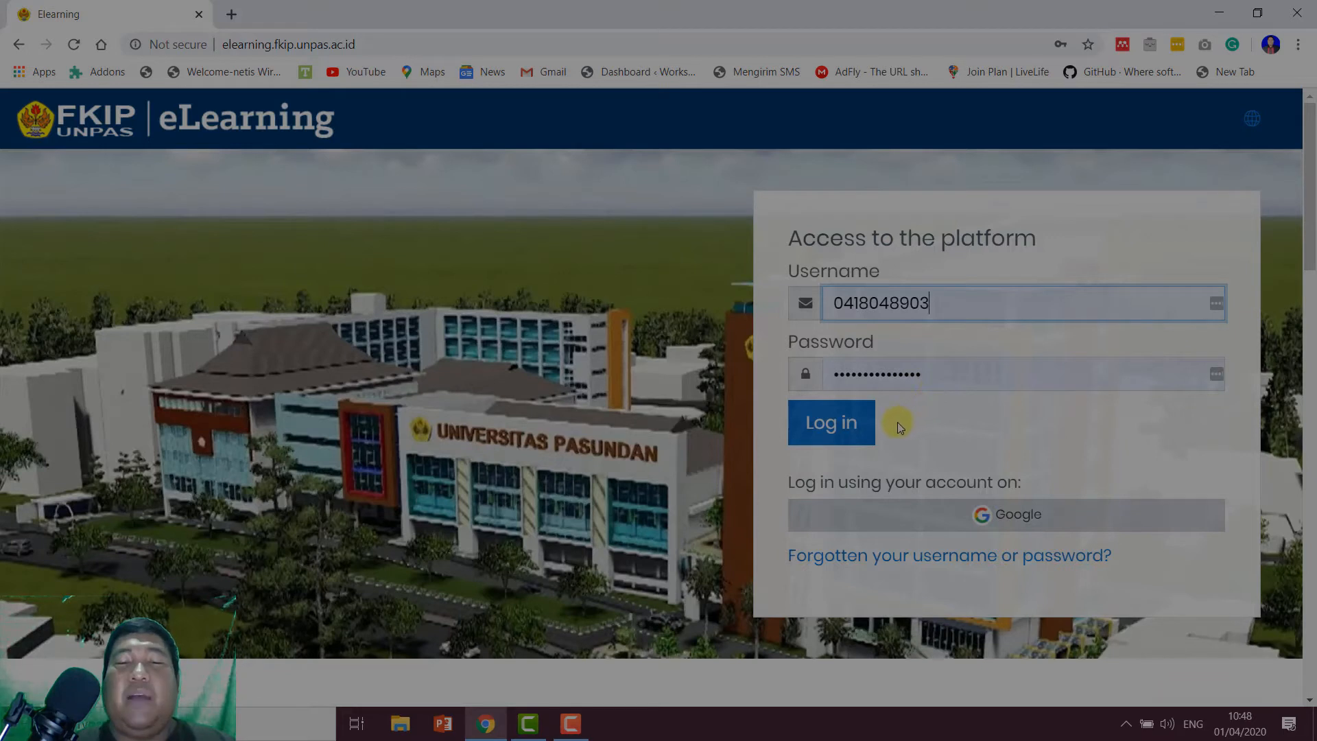
pyautogui.click(838, 425)
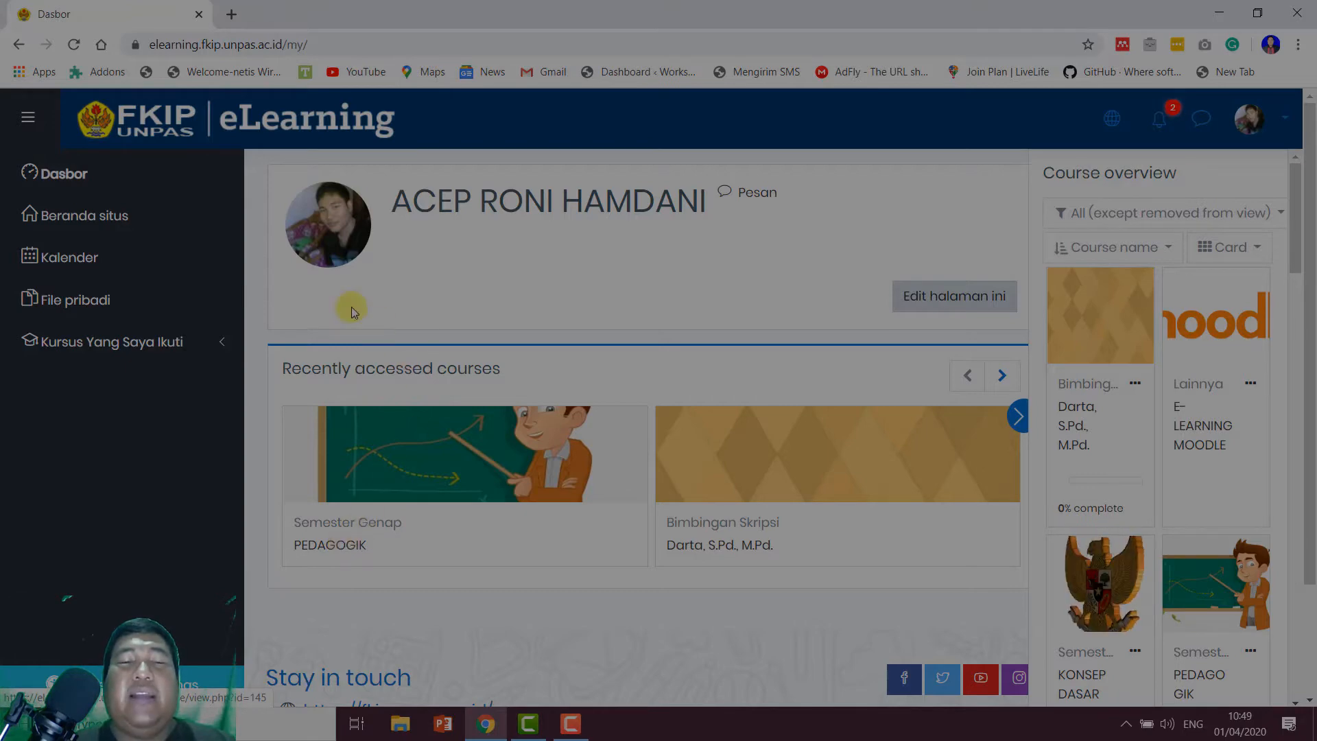
# Step: Open the PEDAGOGIK course from the recently accessed courses and go to its UJIAN TENGAH SEMESTER section
pyautogui.click(341, 549)
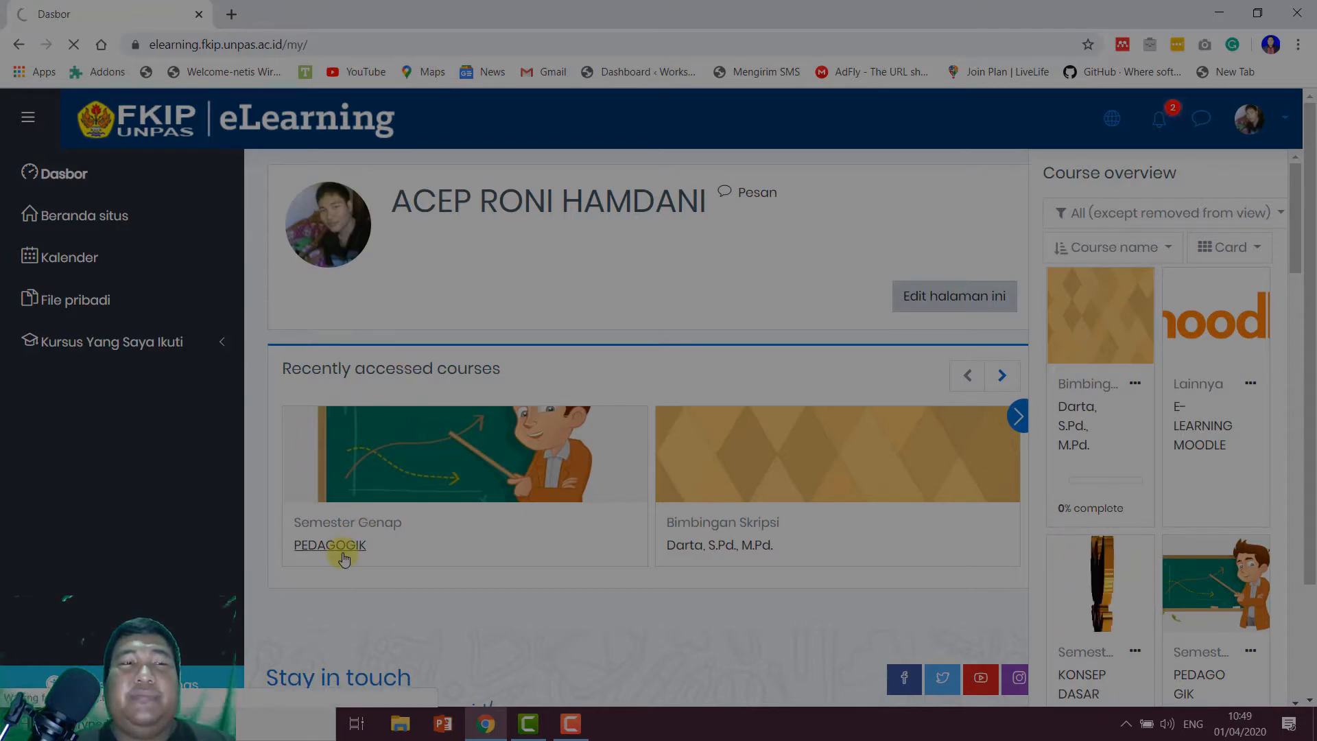
pyautogui.scroll(-10, 464, 441)
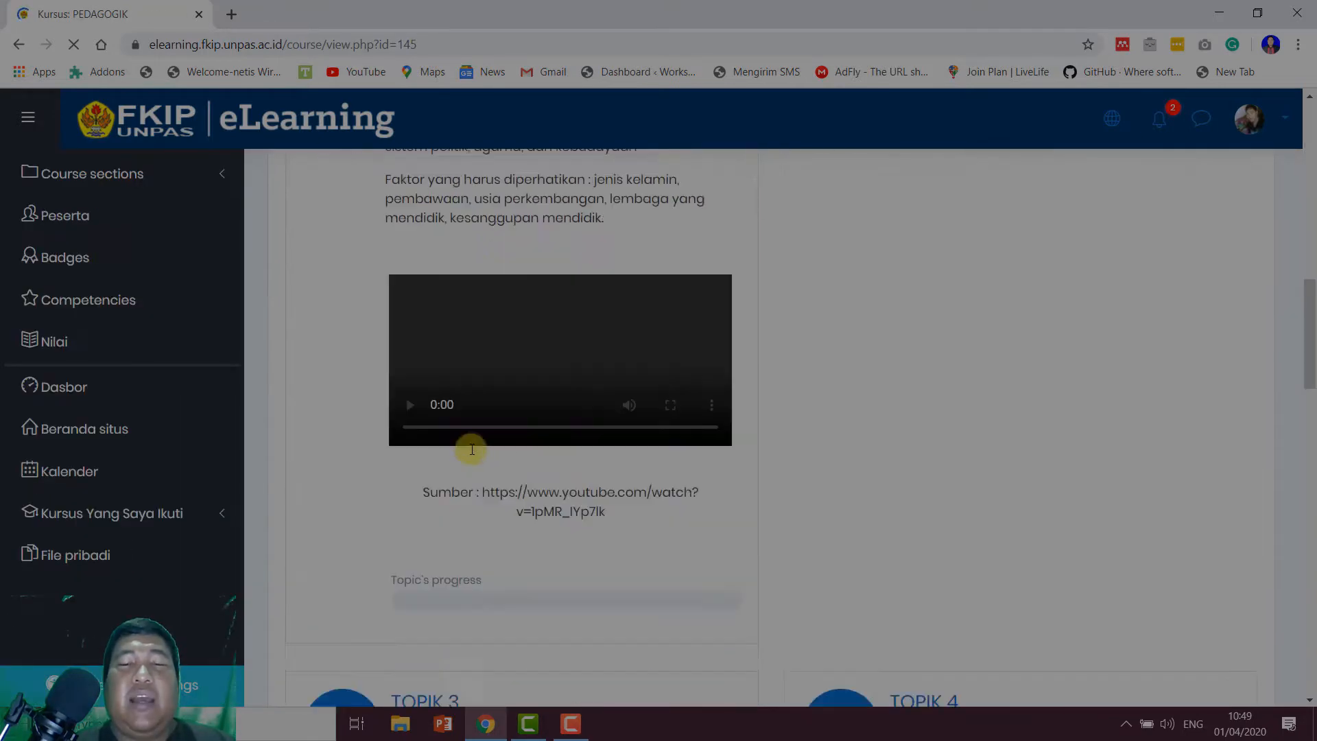
pyautogui.scroll(-10, 472, 453)
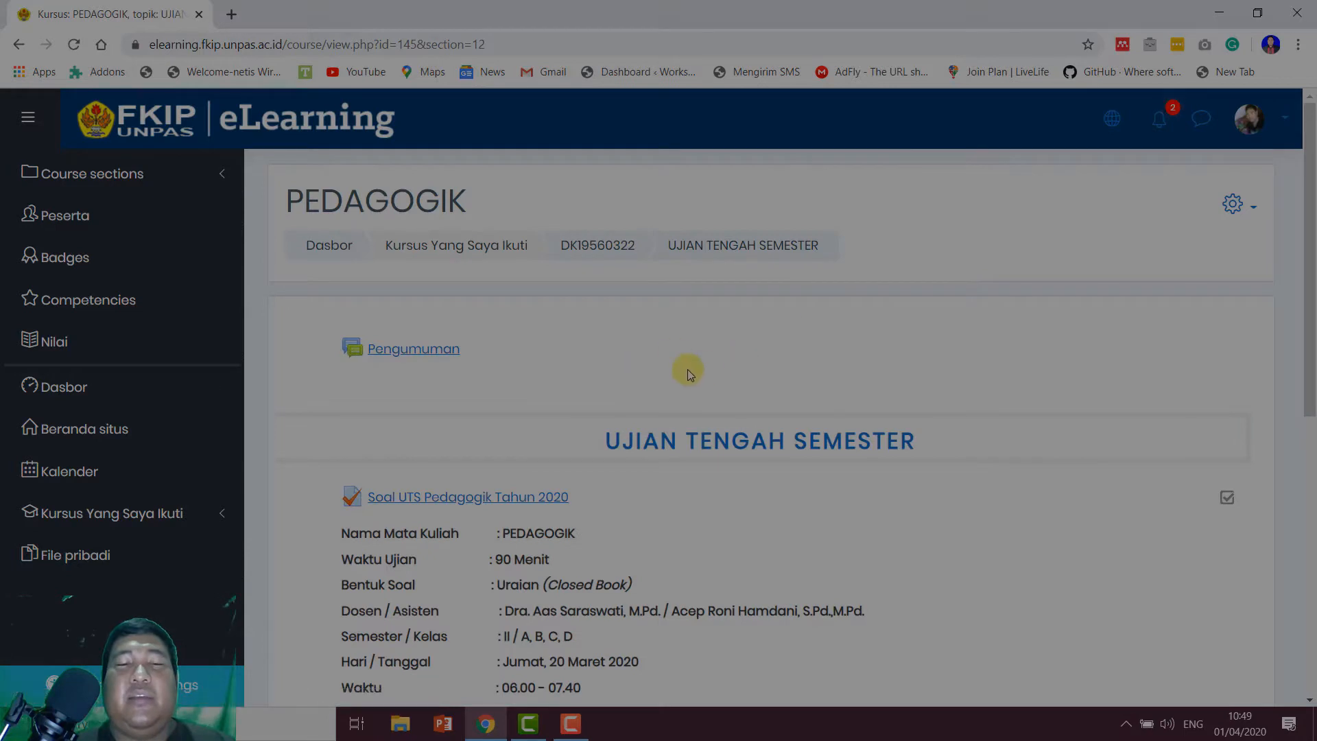
# Step: Look over the exam section's details and instructions and open the Soal UTS Pedagogik Tahun 2020 quiz
pyautogui.scroll(-3, 687, 372)
pyautogui.scroll(-3, 686, 370)
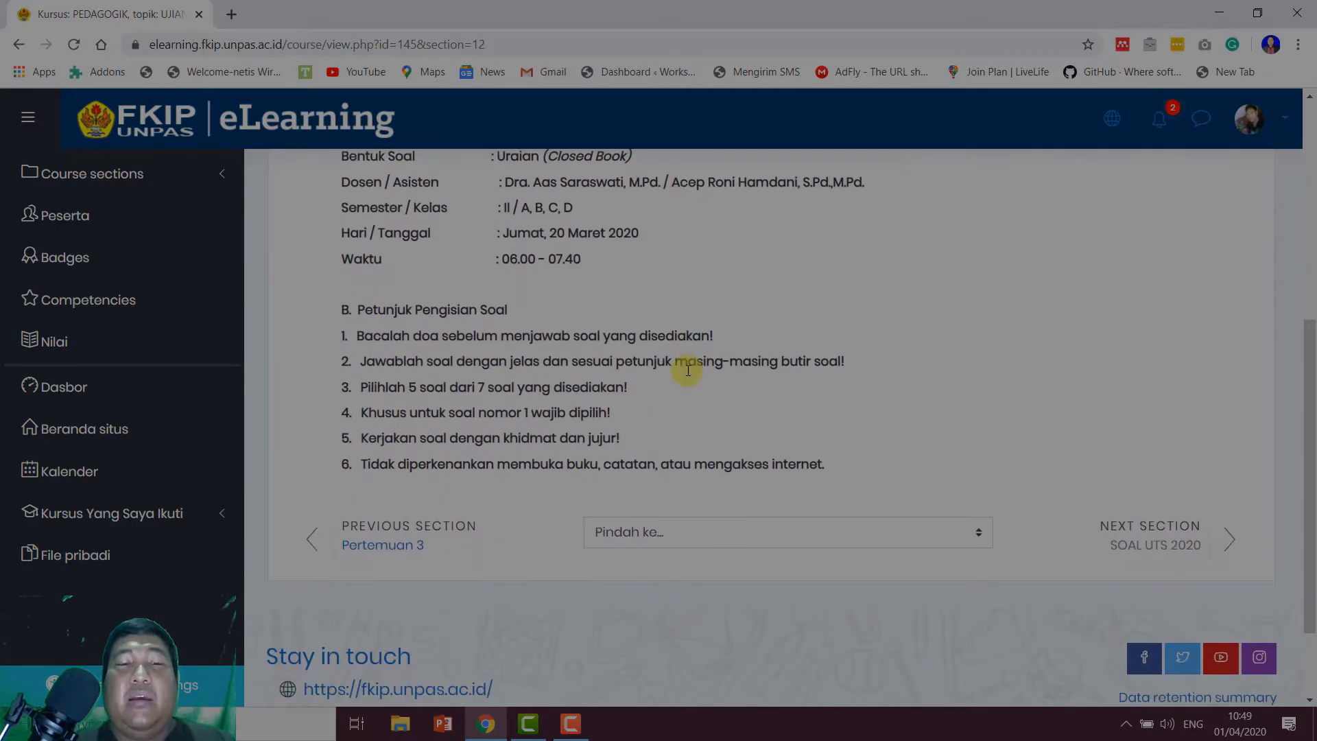
pyautogui.scroll(3, 686, 370)
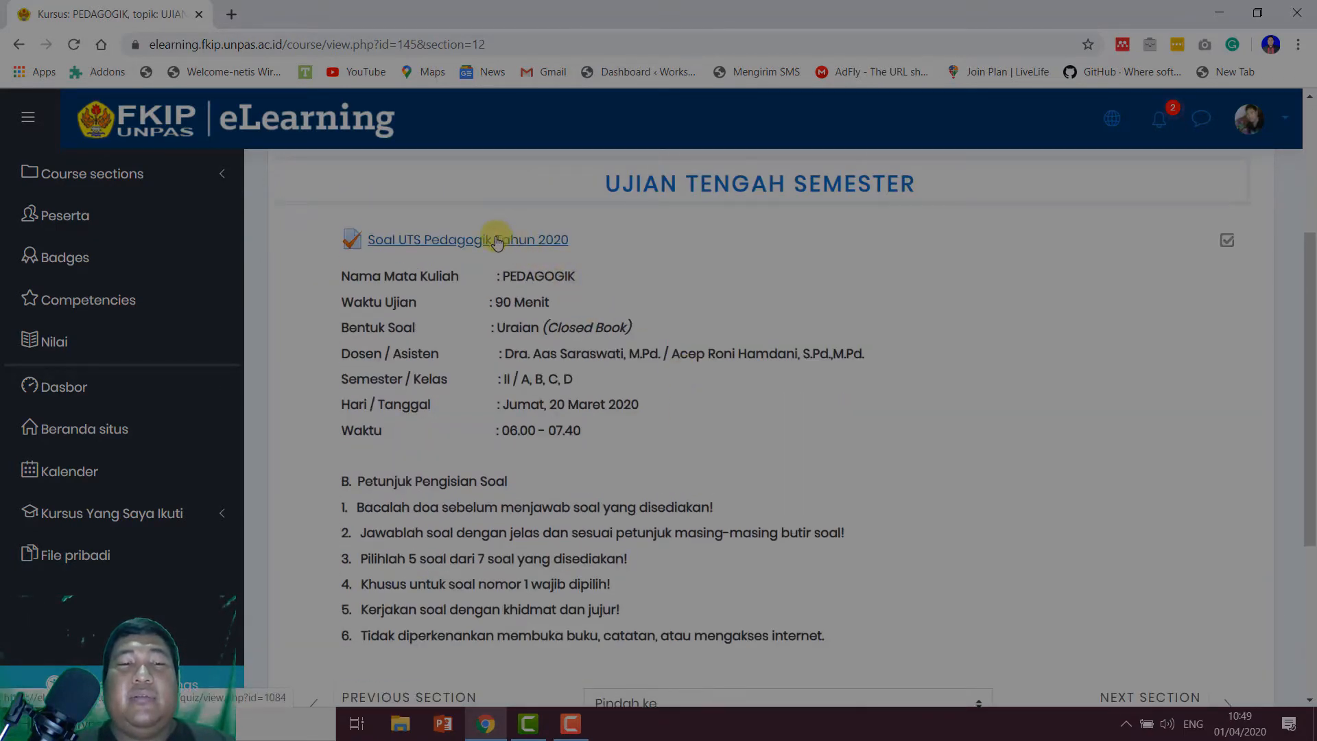
pyautogui.click(497, 242)
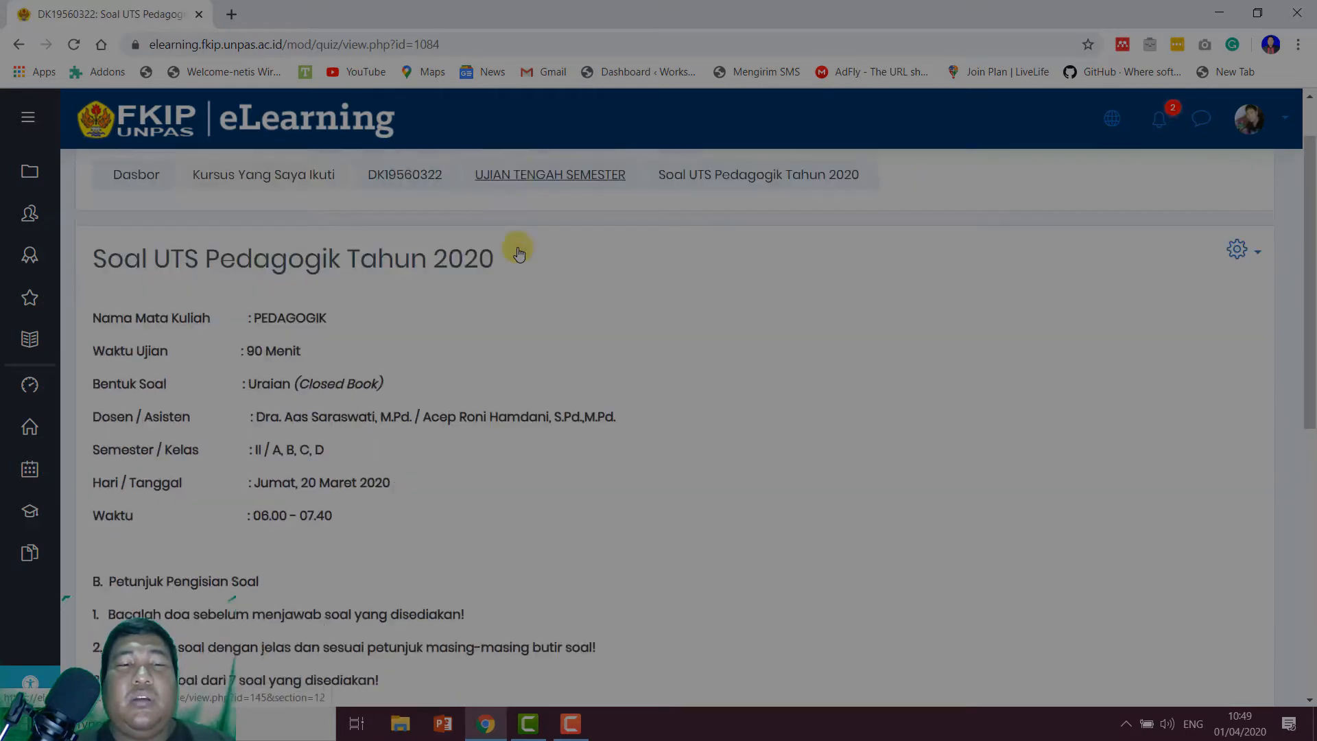
# Step: Review the quiz's exam details, answering instructions, allowed attempts, closing date and time limit
pyautogui.scroll(-6, 518, 254)
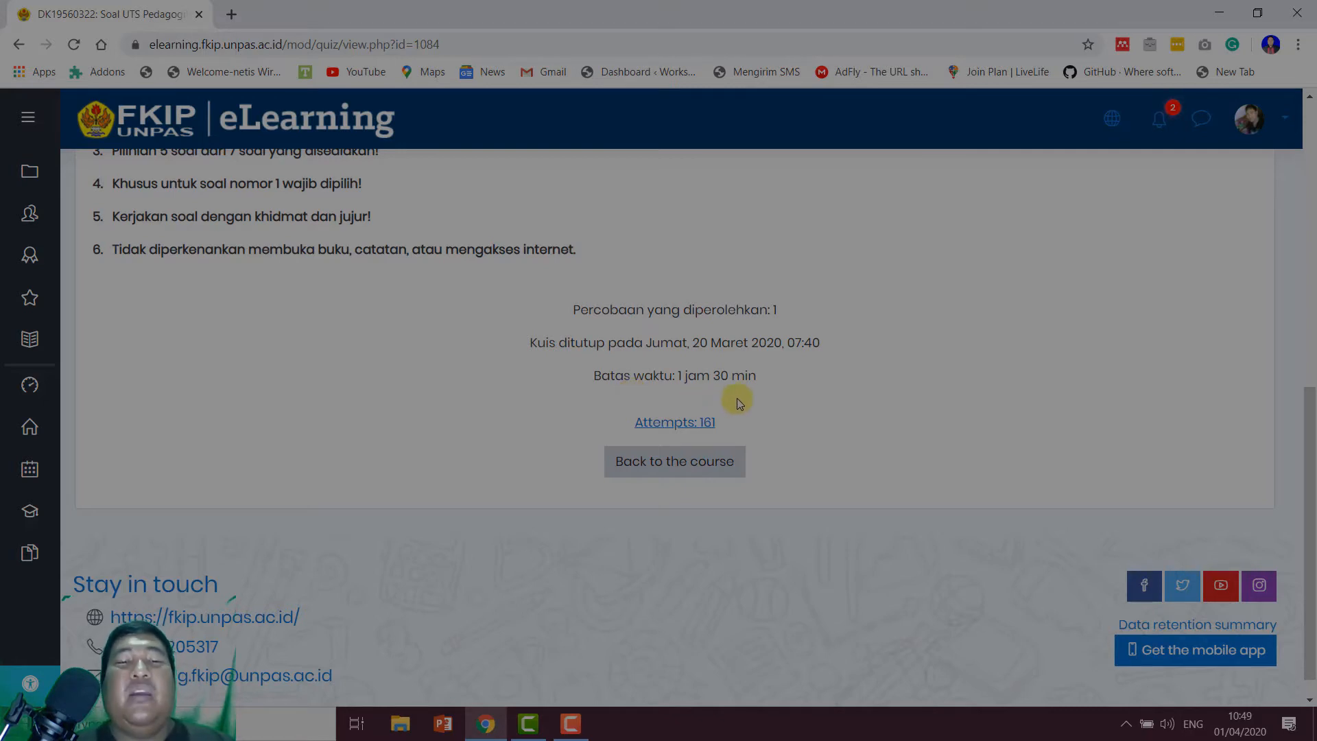
pyautogui.scroll(5, 735, 398)
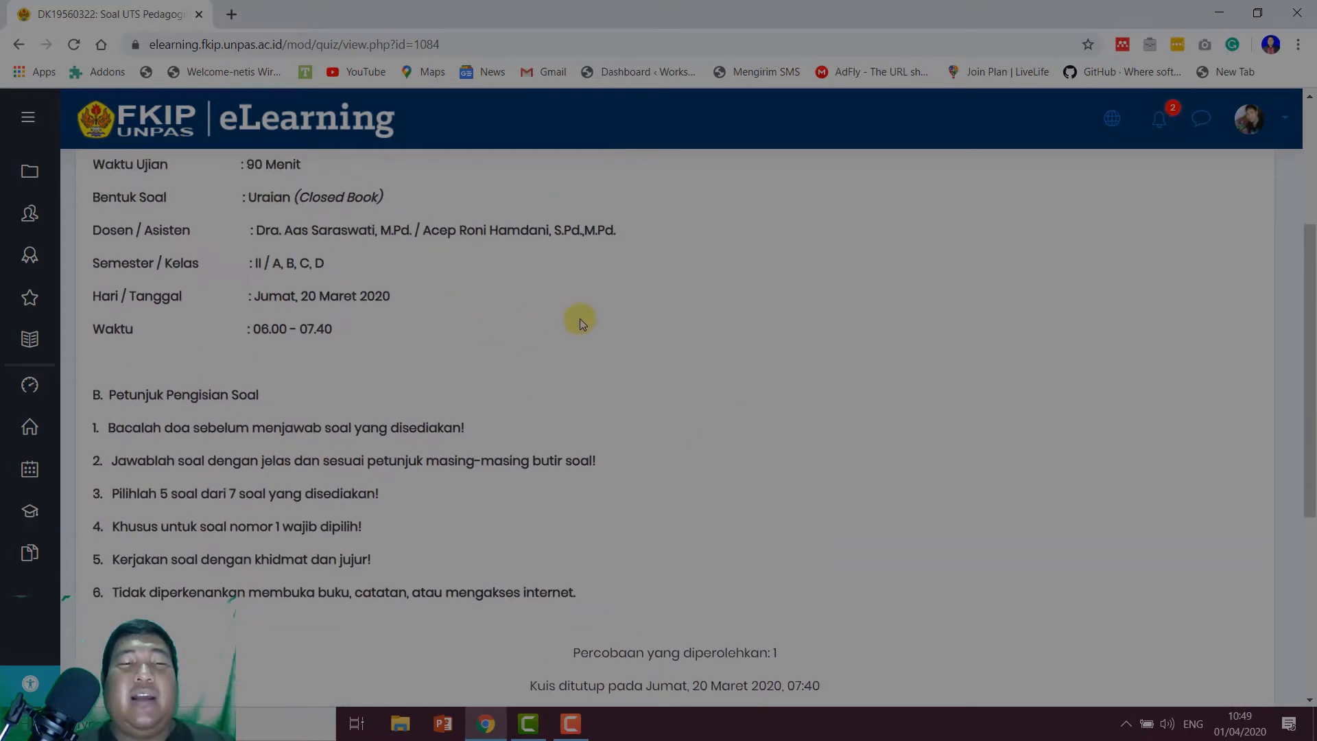
pyautogui.scroll(-1, 376, 280)
pyautogui.scroll(3, 336, 265)
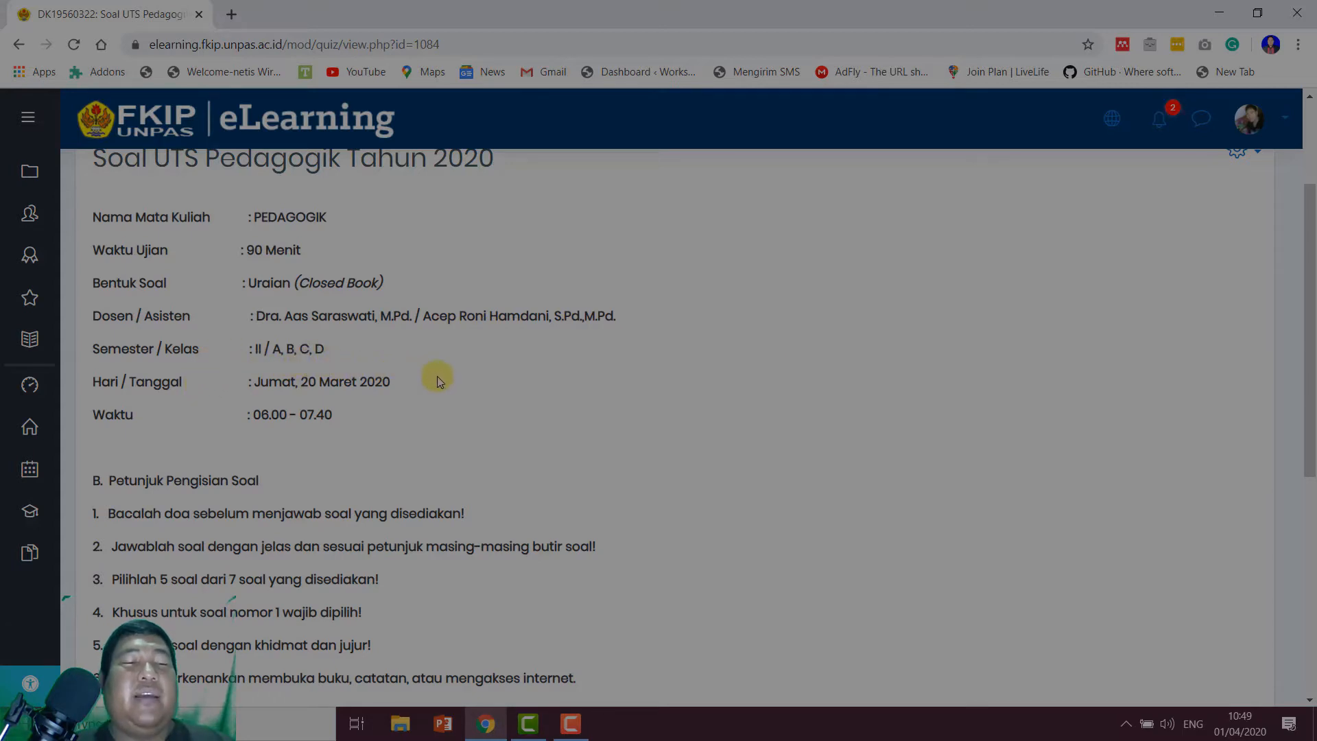
pyautogui.scroll(-1, 439, 382)
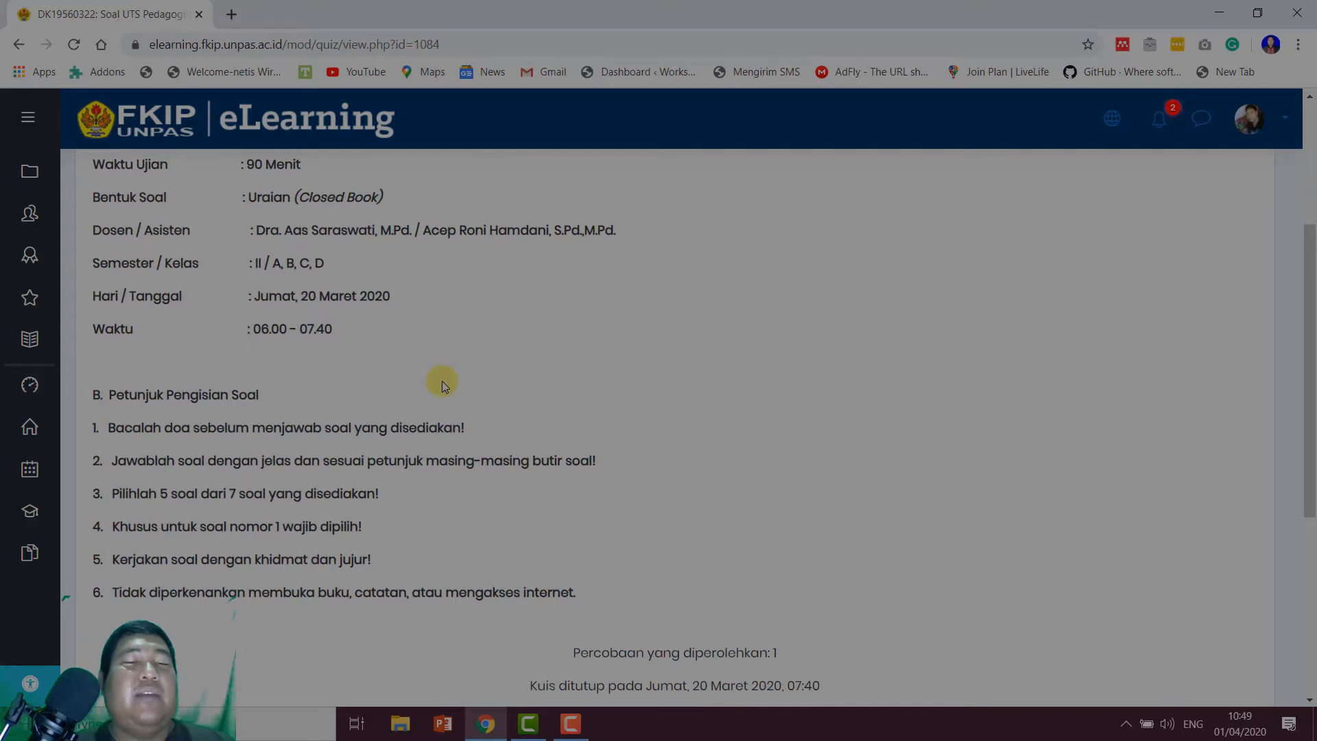
pyautogui.scroll(-1, 442, 380)
pyautogui.scroll(-2, 442, 381)
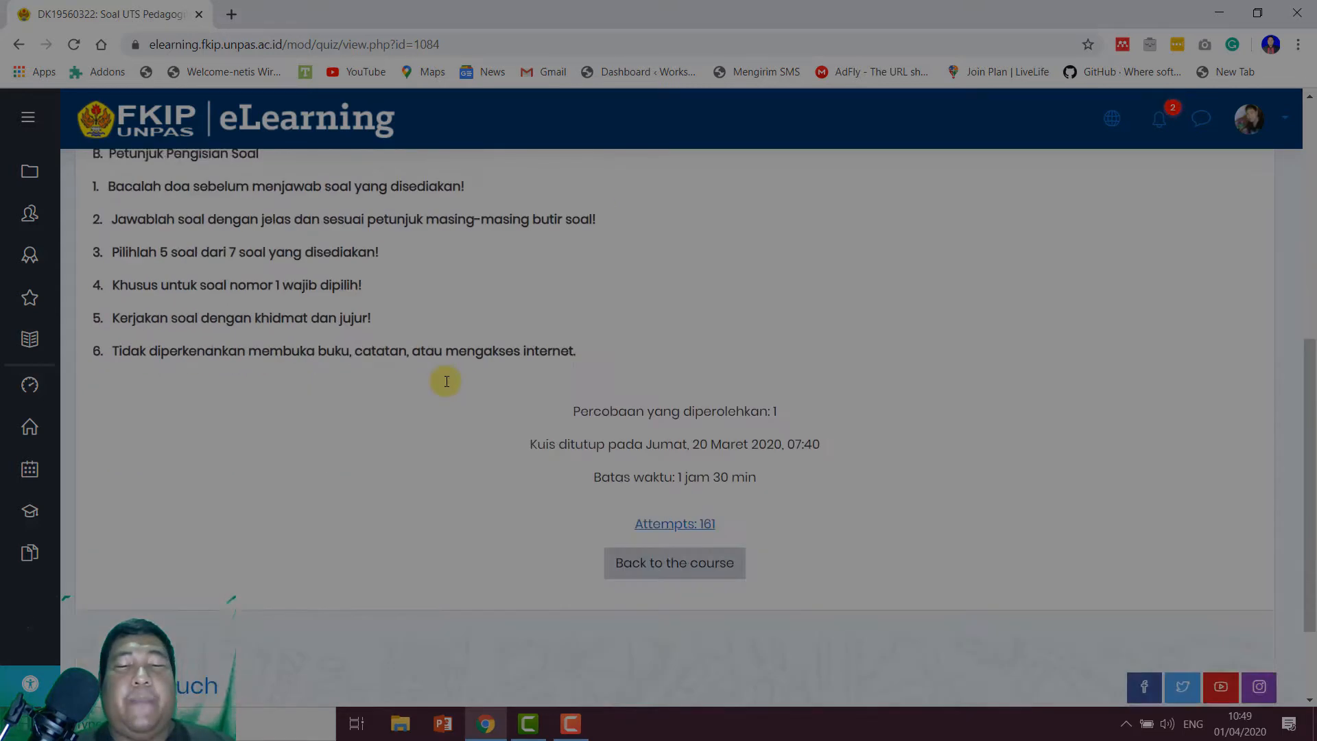
pyautogui.scroll(-1, 447, 382)
pyautogui.scroll(5, 446, 381)
pyautogui.scroll(-3, 452, 382)
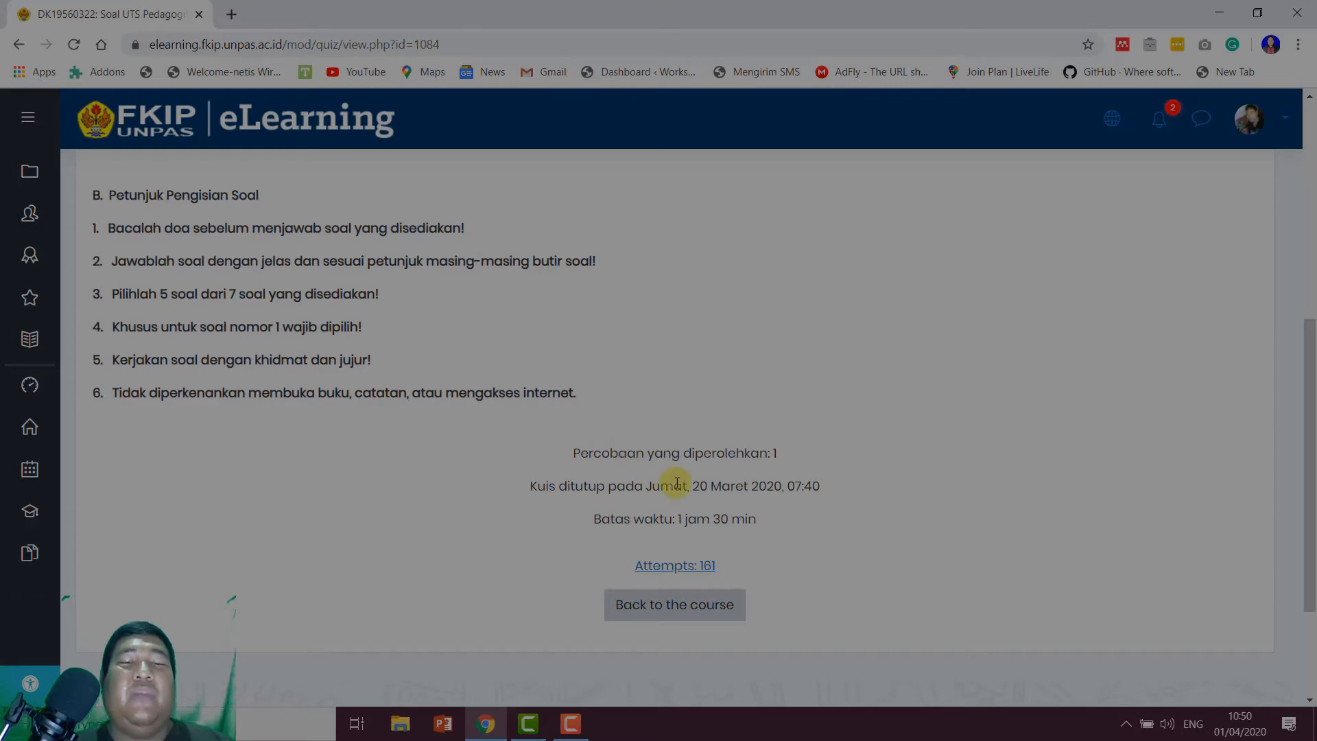
pyautogui.scroll(-1, 676, 483)
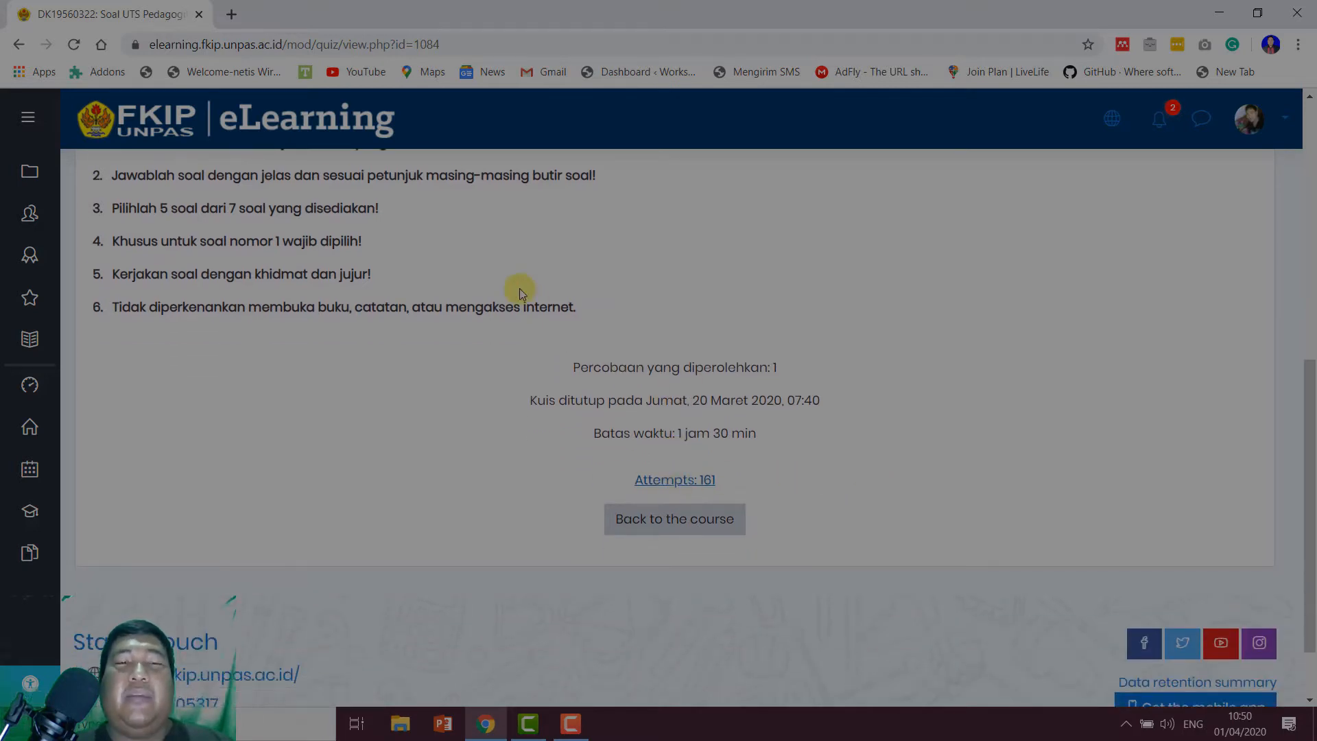
pyautogui.scroll(5, 520, 289)
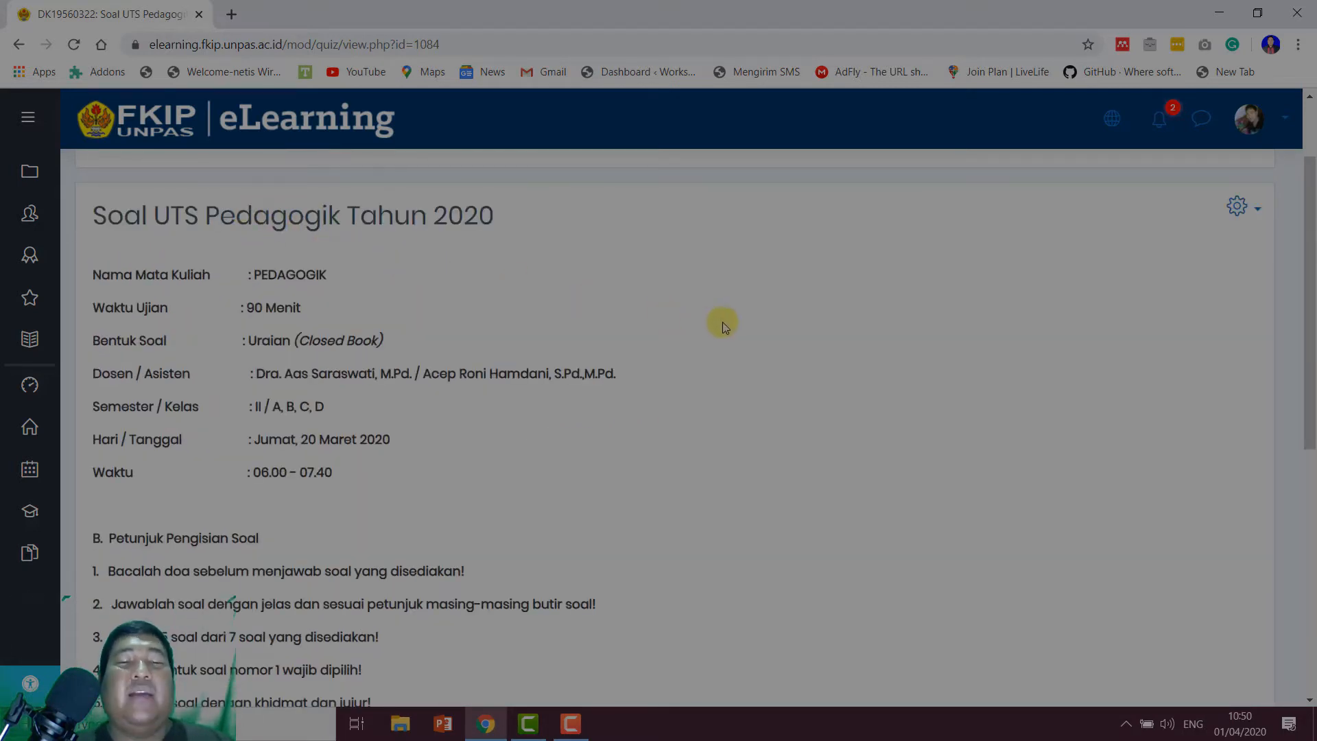
pyautogui.scroll(-3, 725, 328)
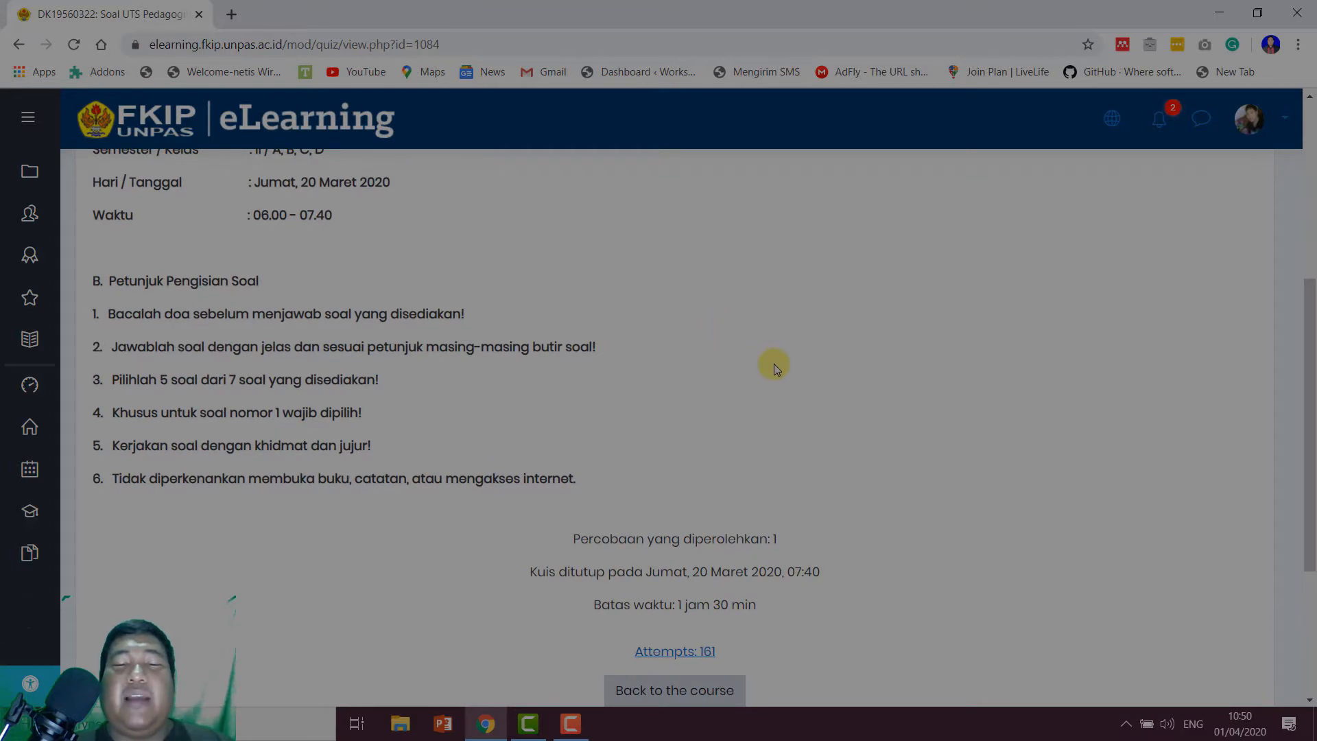
pyautogui.scroll(-1, 772, 364)
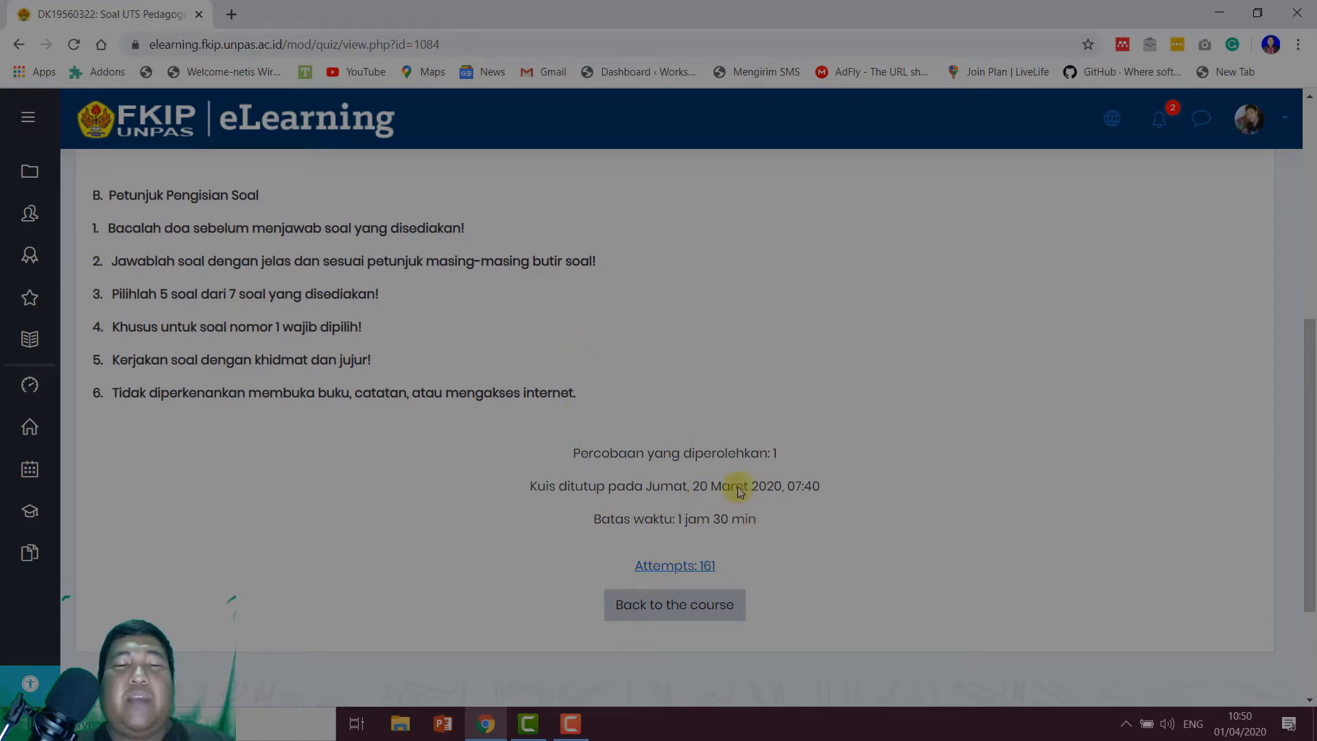
pyautogui.scroll(4, 705, 499)
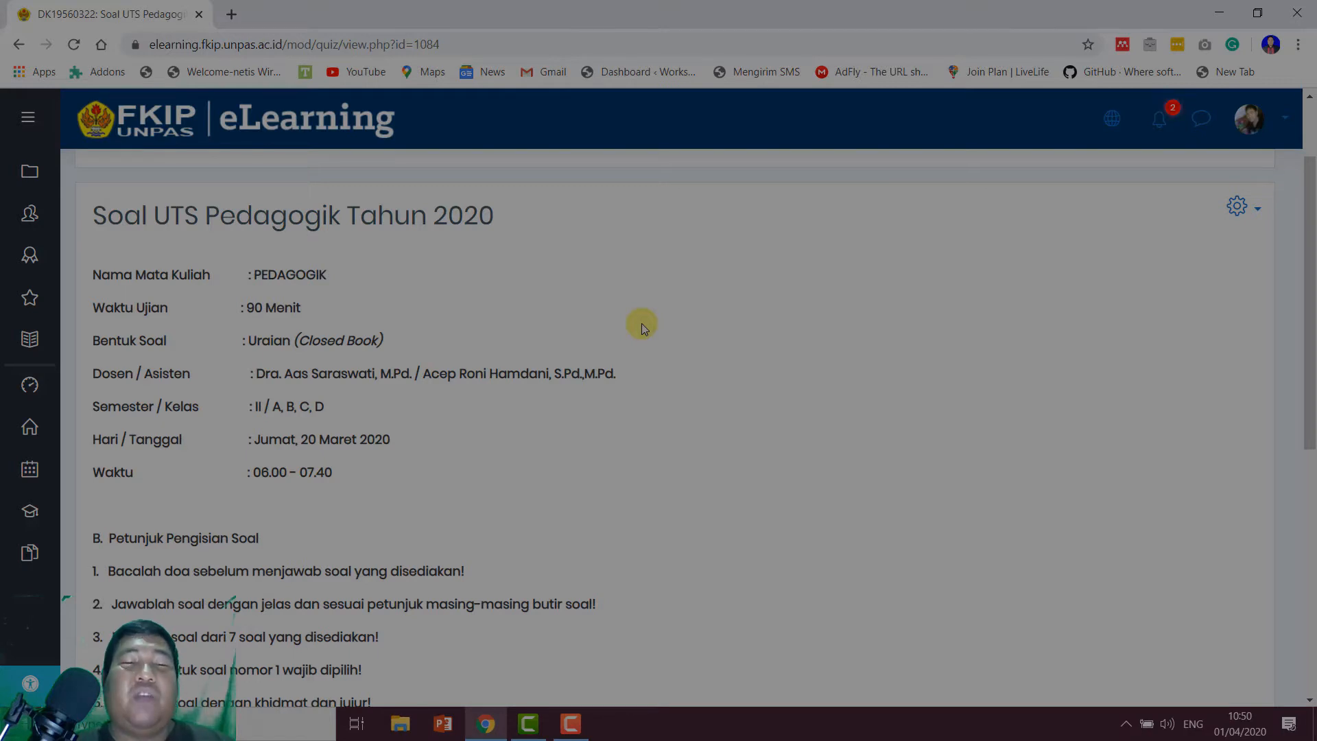
pyautogui.scroll(-5, 643, 328)
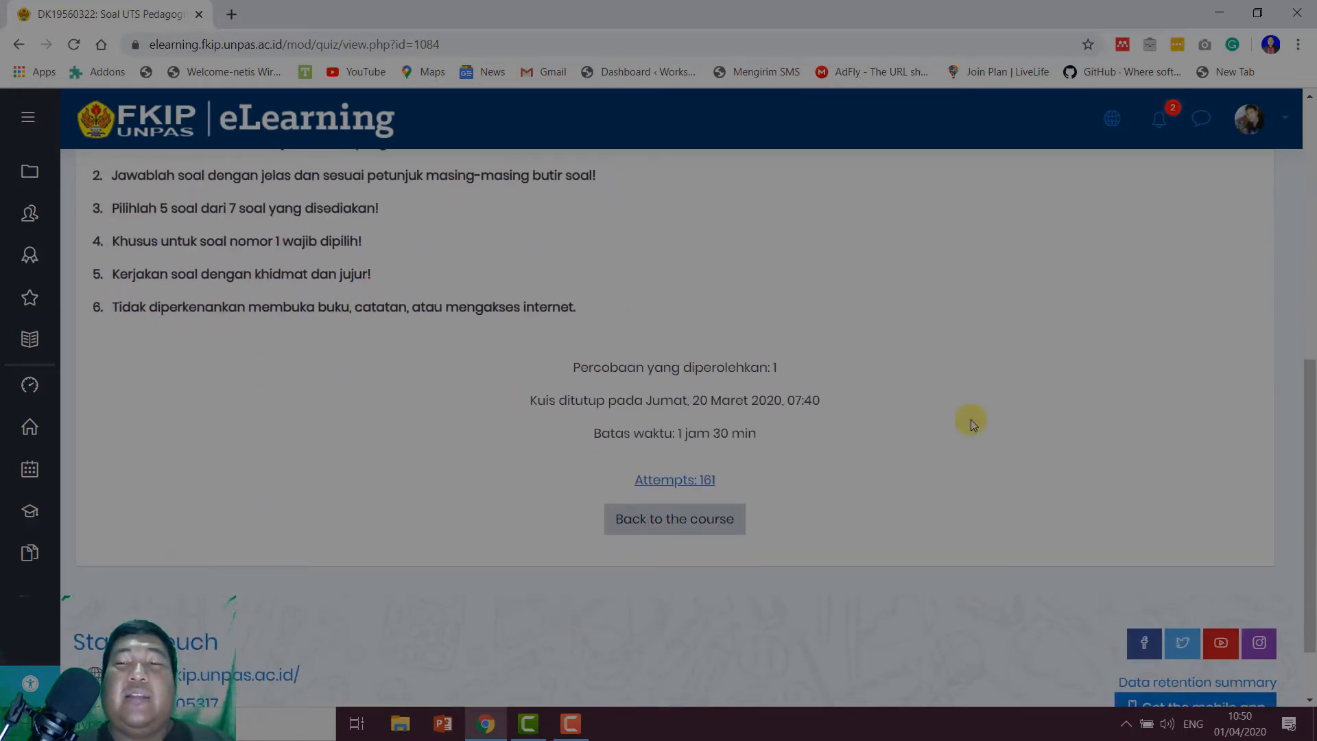
# Step: Open the quiz's Grades results report and look over its report options and student attempts table
pyautogui.scroll(6, 971, 421)
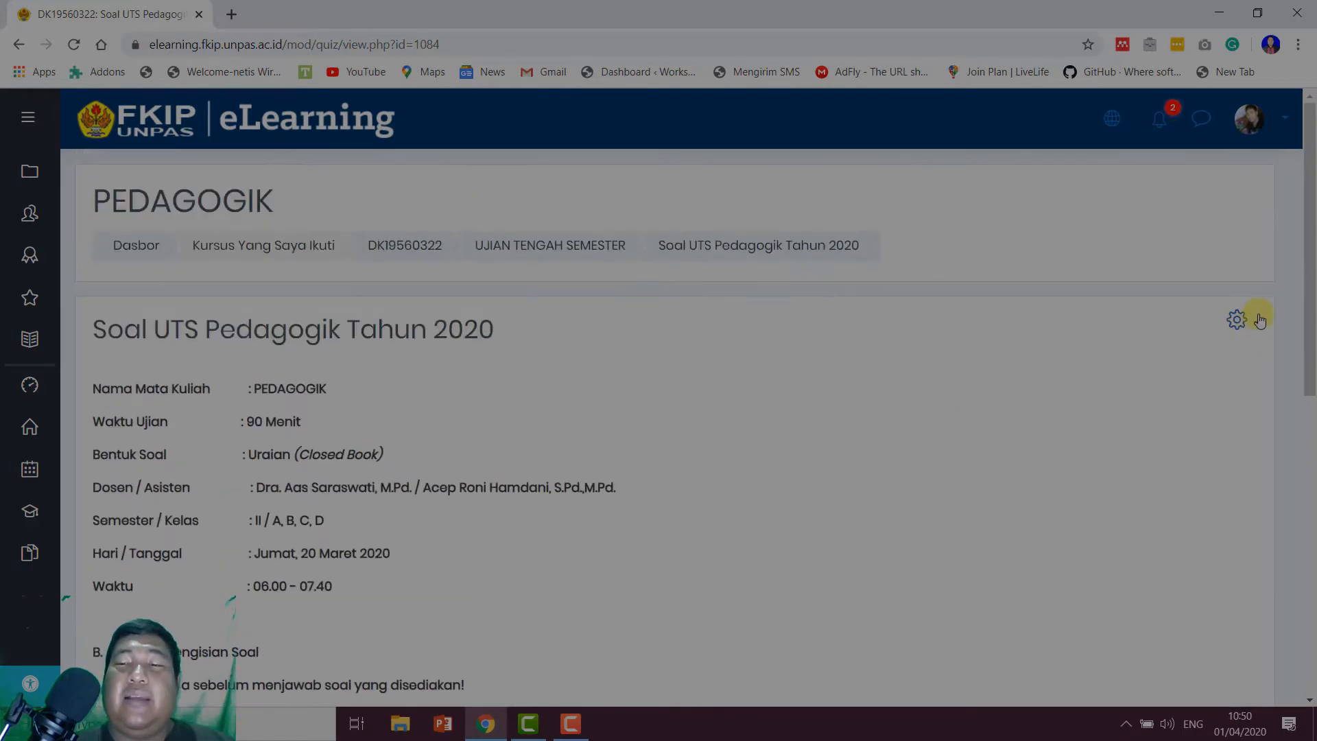
pyautogui.click(1260, 330)
pyautogui.scroll(-2, 1260, 330)
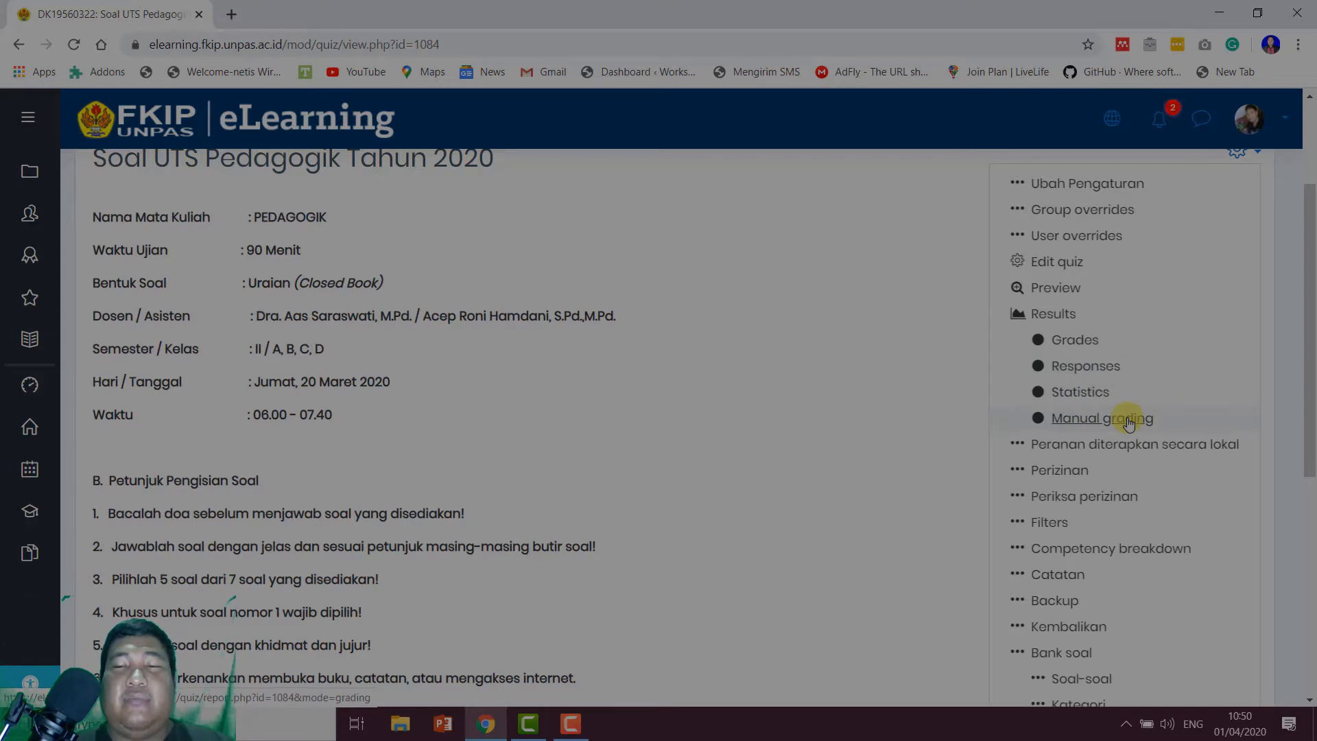
pyautogui.click(1068, 341)
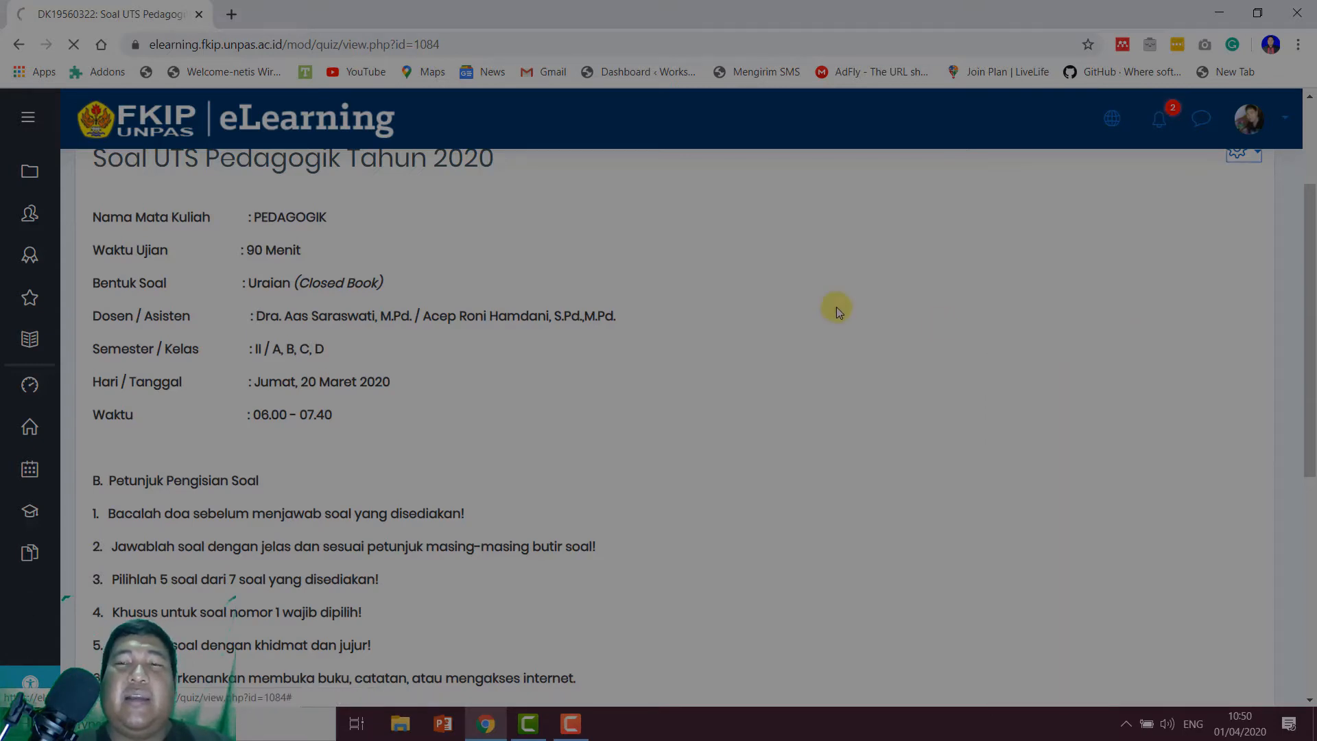
pyautogui.scroll(-10, 662, 271)
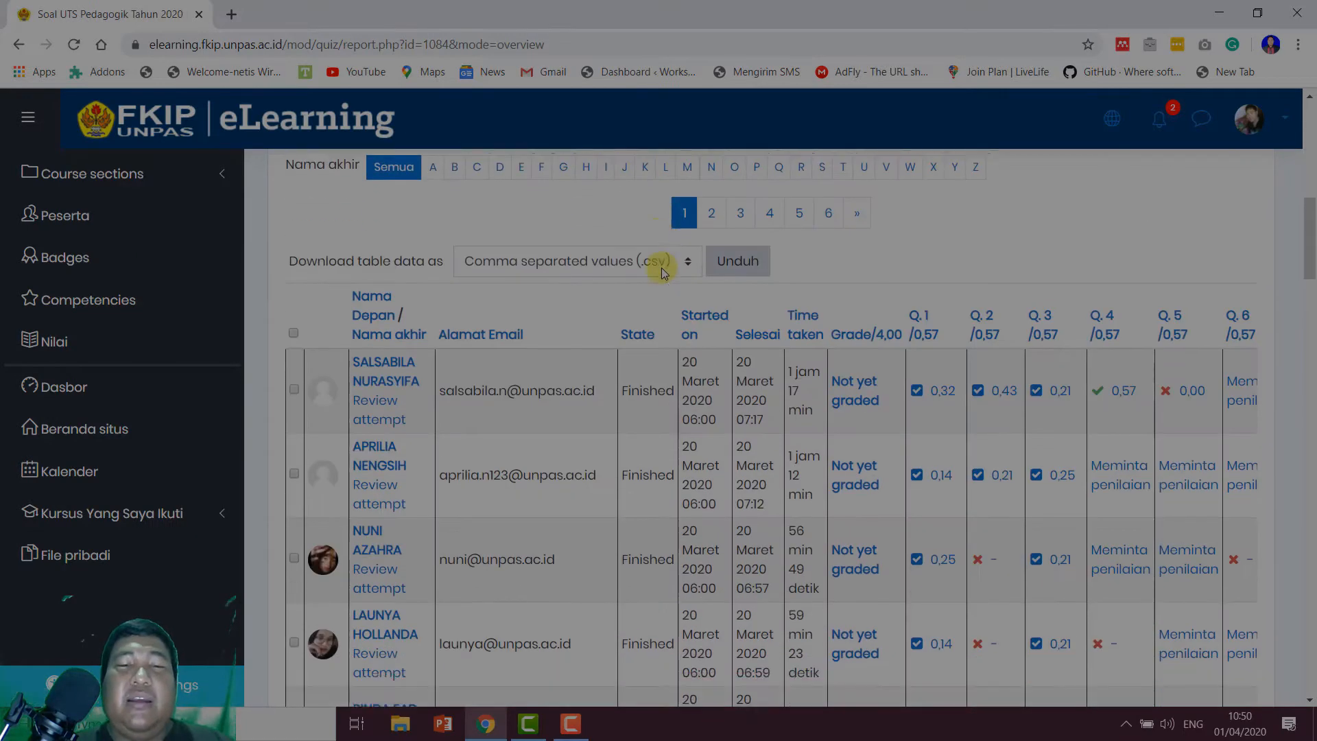
pyautogui.scroll(-3, 862, 376)
pyautogui.scroll(2, 920, 279)
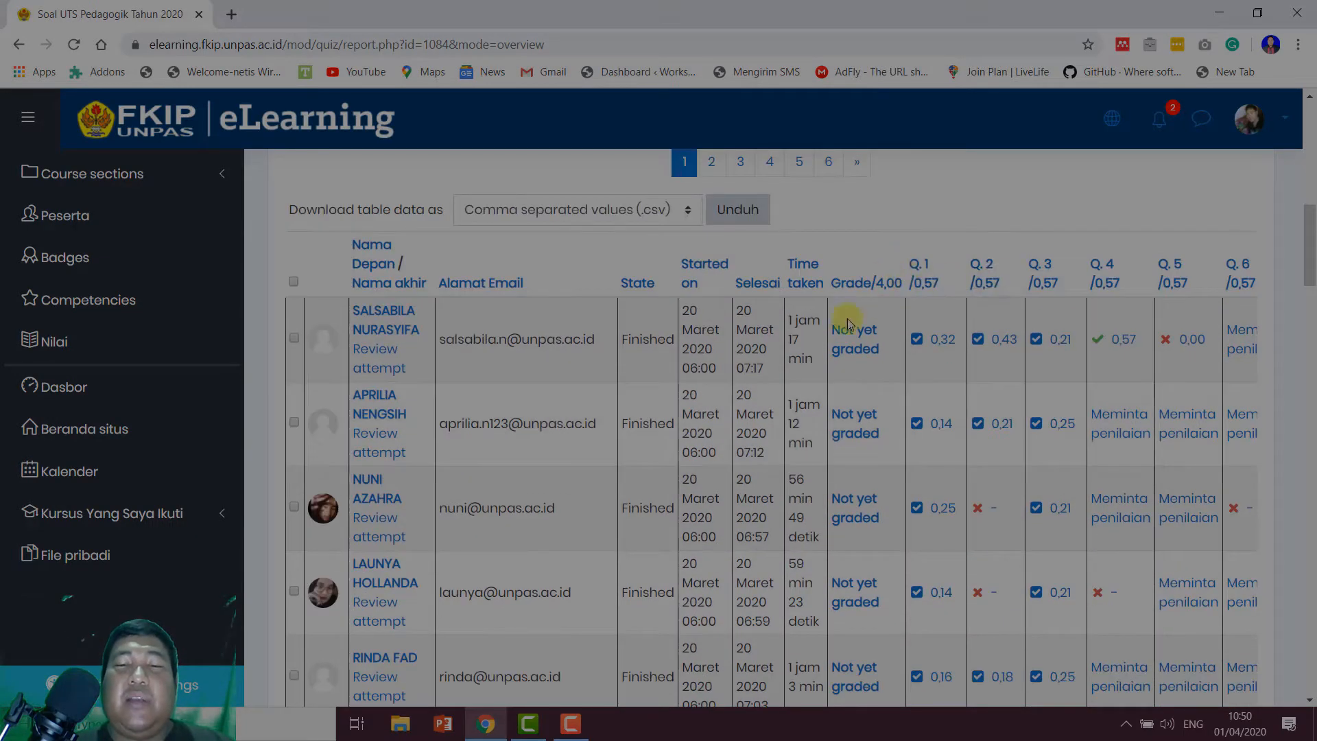
pyautogui.scroll(-2, 878, 561)
pyautogui.scroll(12, 527, 282)
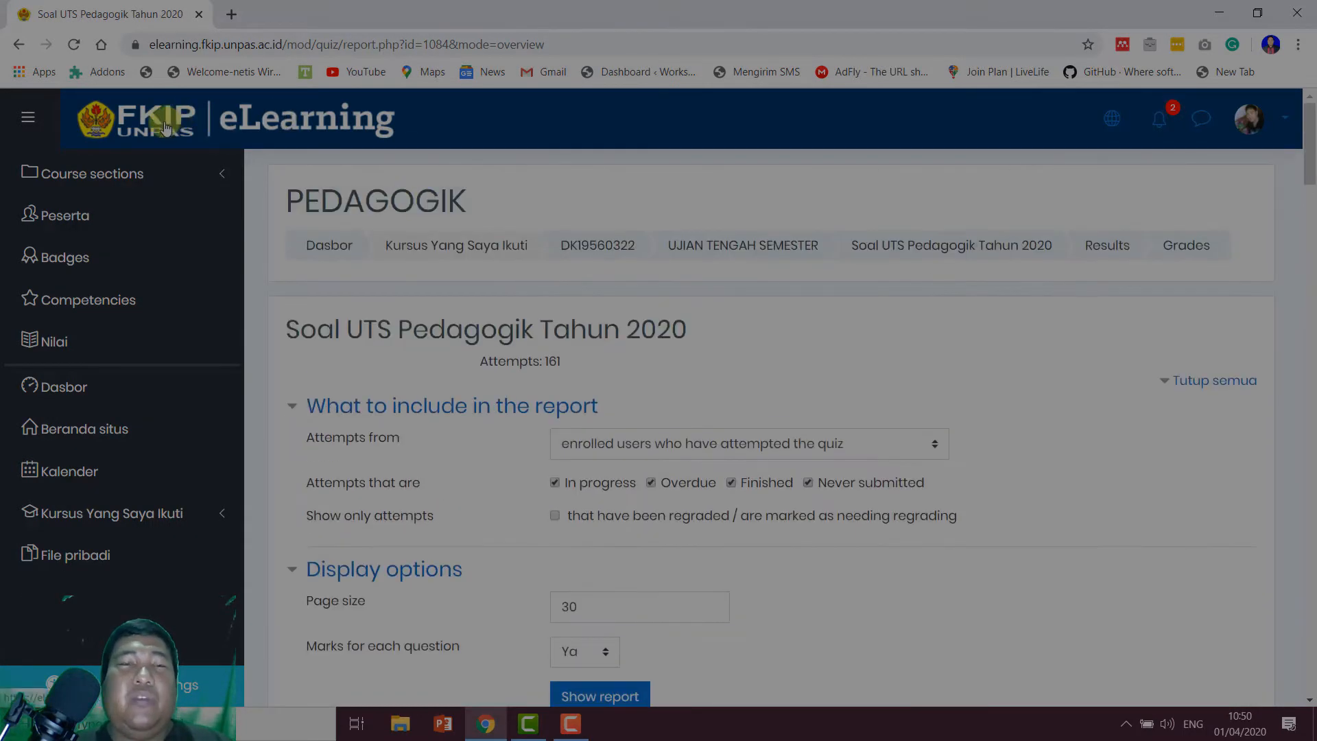
# Step: Return to the quiz's main page and reopen its Grades results report
pyautogui.click(18, 44)
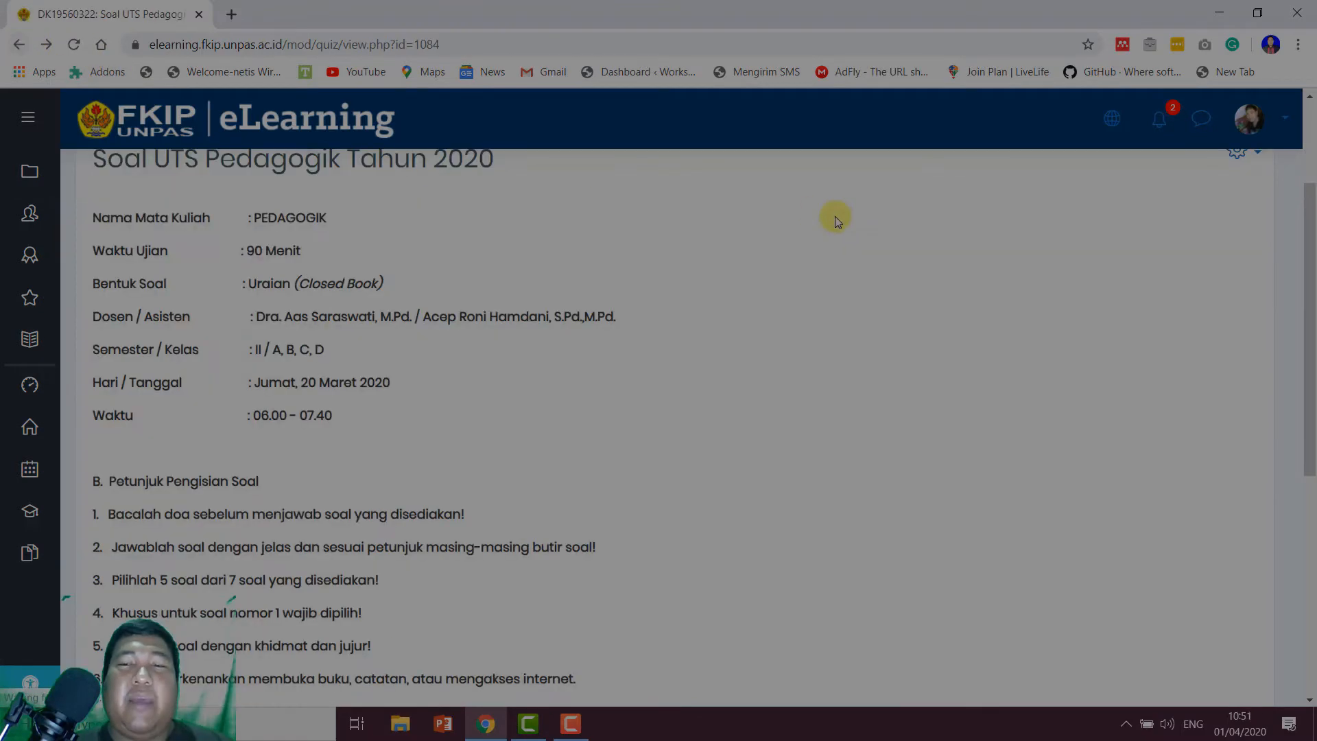
pyautogui.scroll(-10, 1103, 273)
pyautogui.scroll(12, 1129, 273)
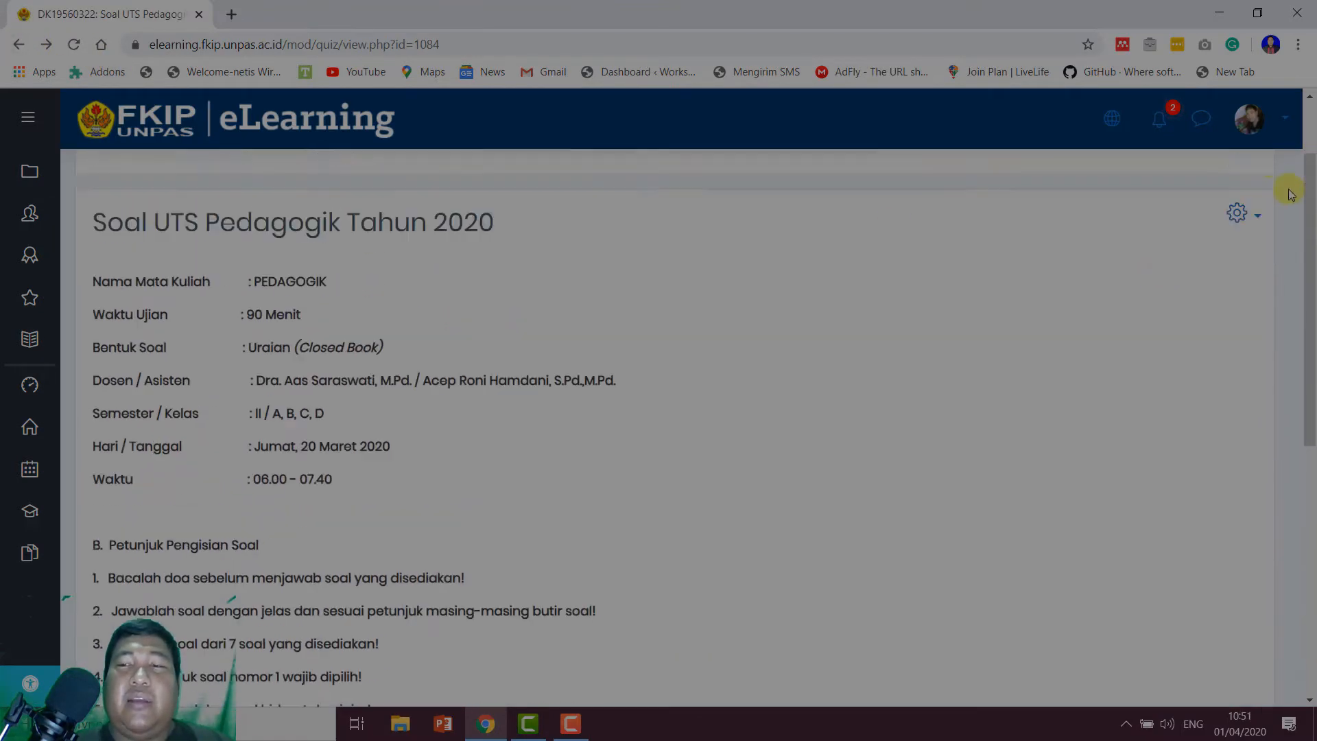
pyautogui.click(1240, 315)
pyautogui.scroll(-3, 1156, 412)
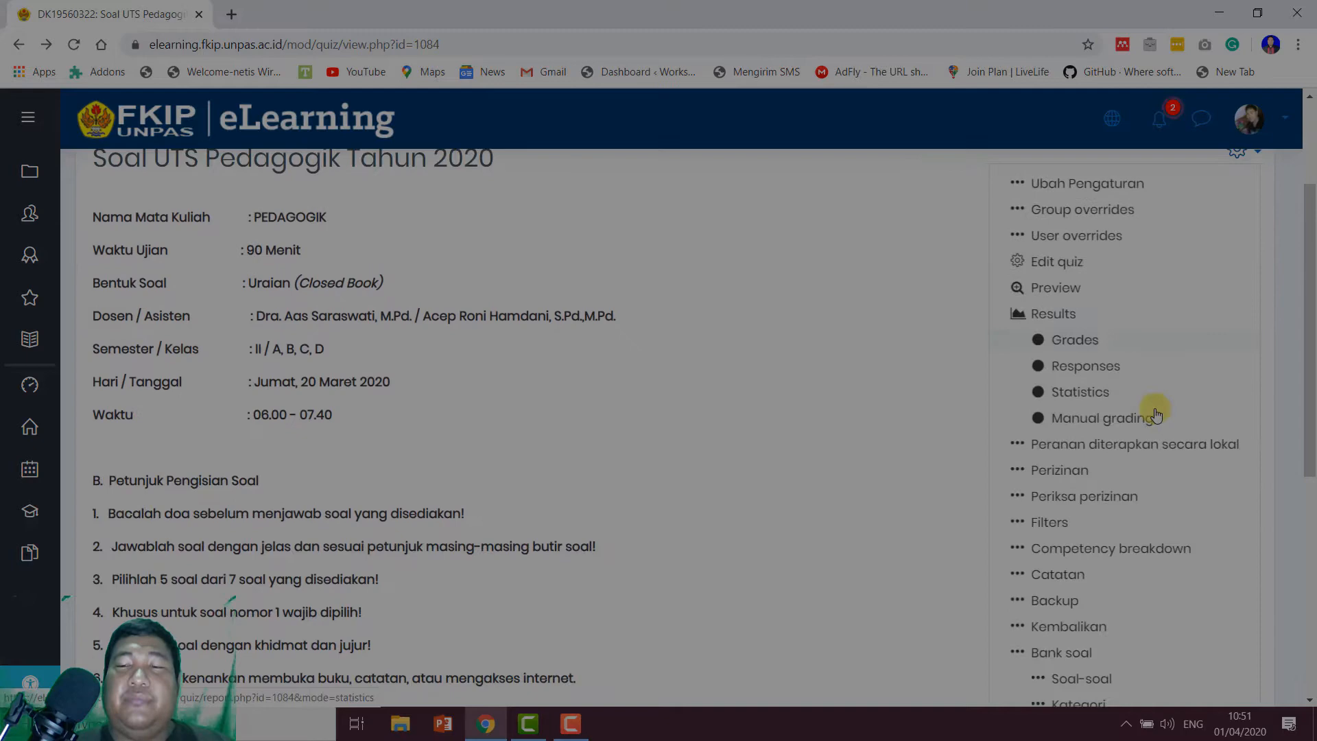
pyautogui.click(1080, 349)
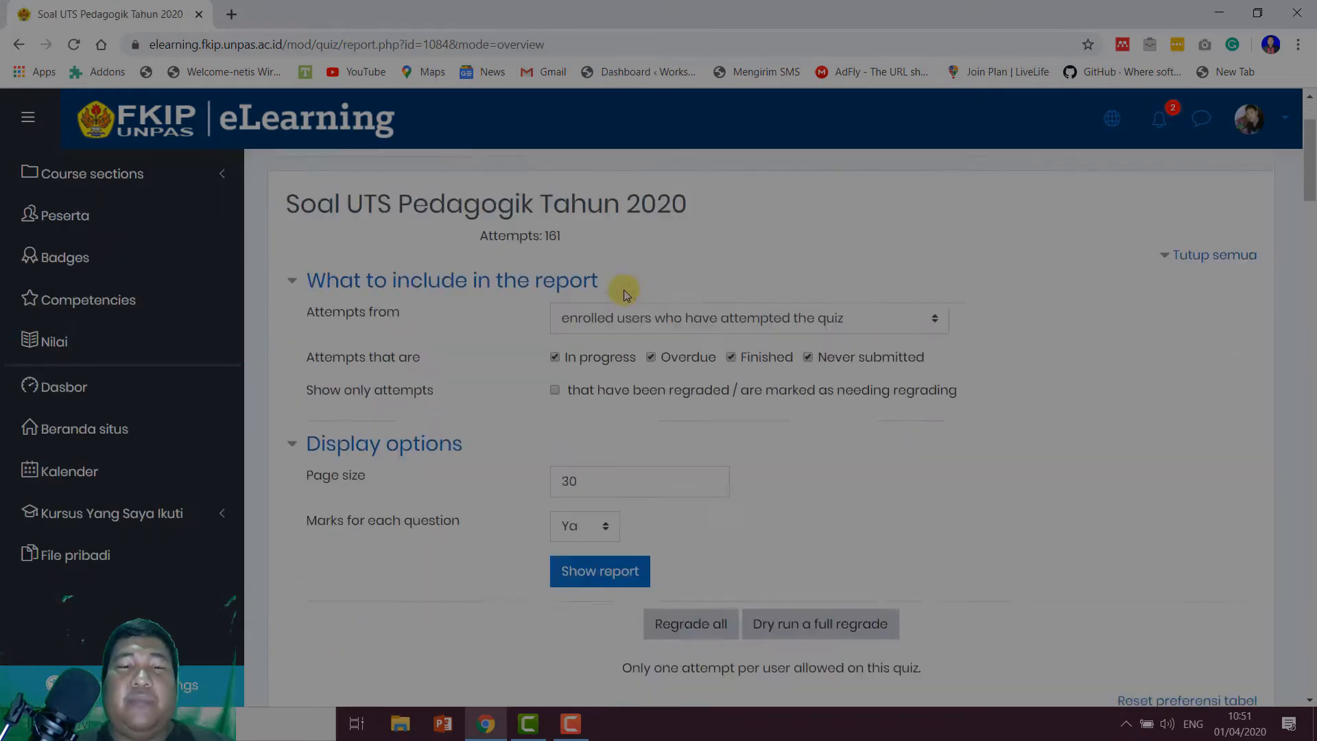
# Step: Examine the students' per-question marks and the answers still awaiting grading in the attempts table
pyautogui.scroll(-20, 626, 295)
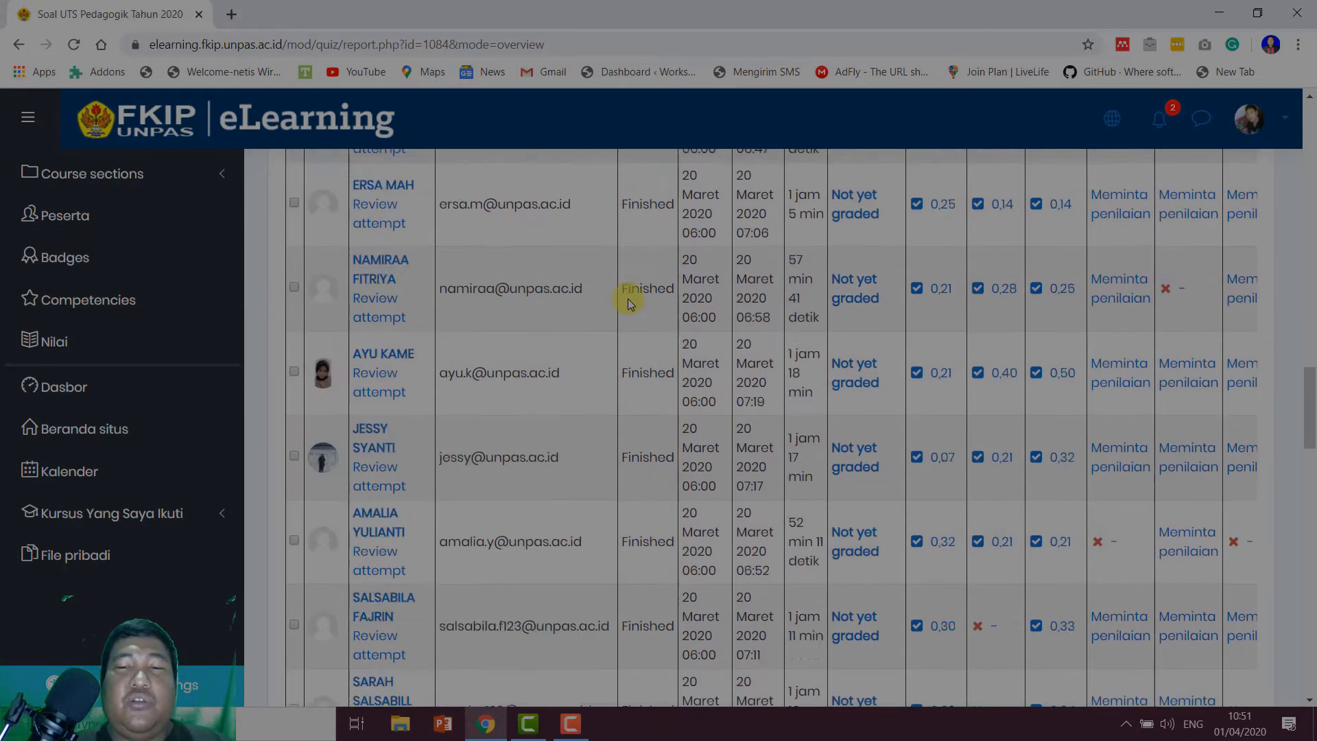
pyautogui.scroll(-10, 628, 298)
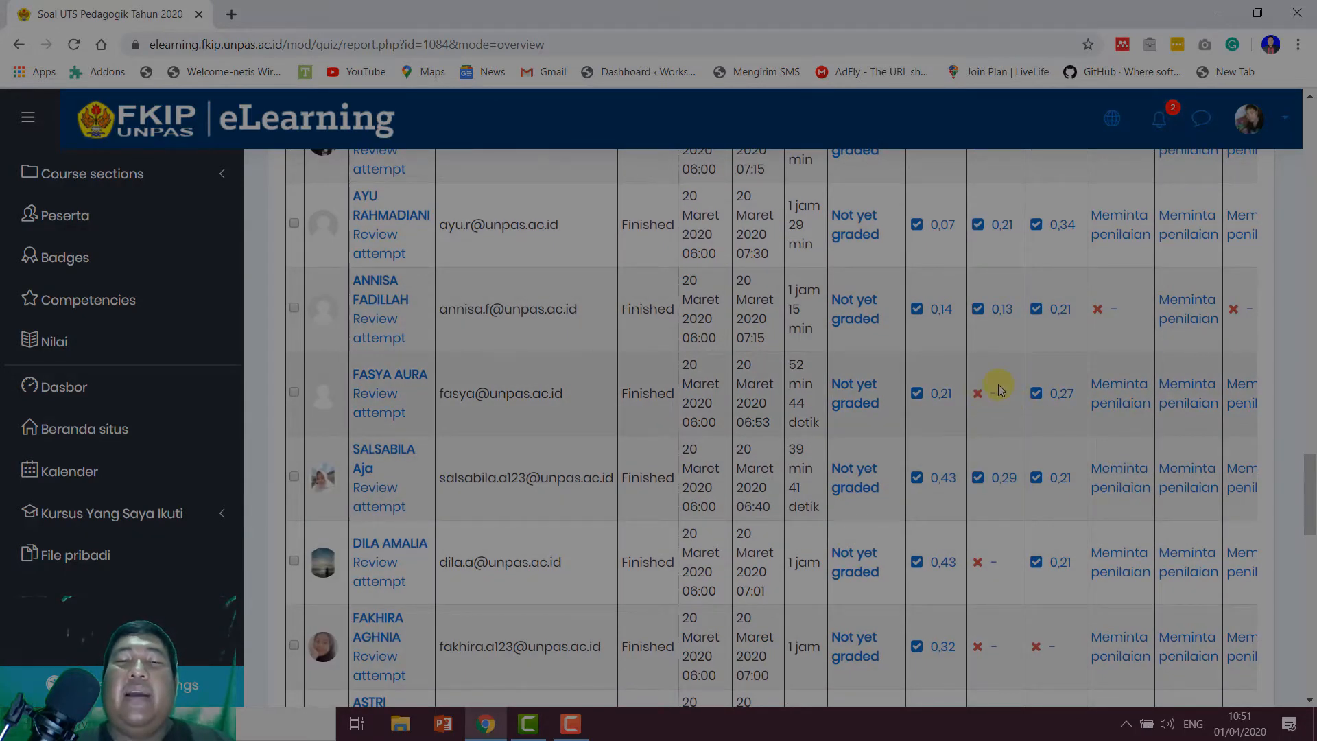
pyautogui.scroll(6, 998, 384)
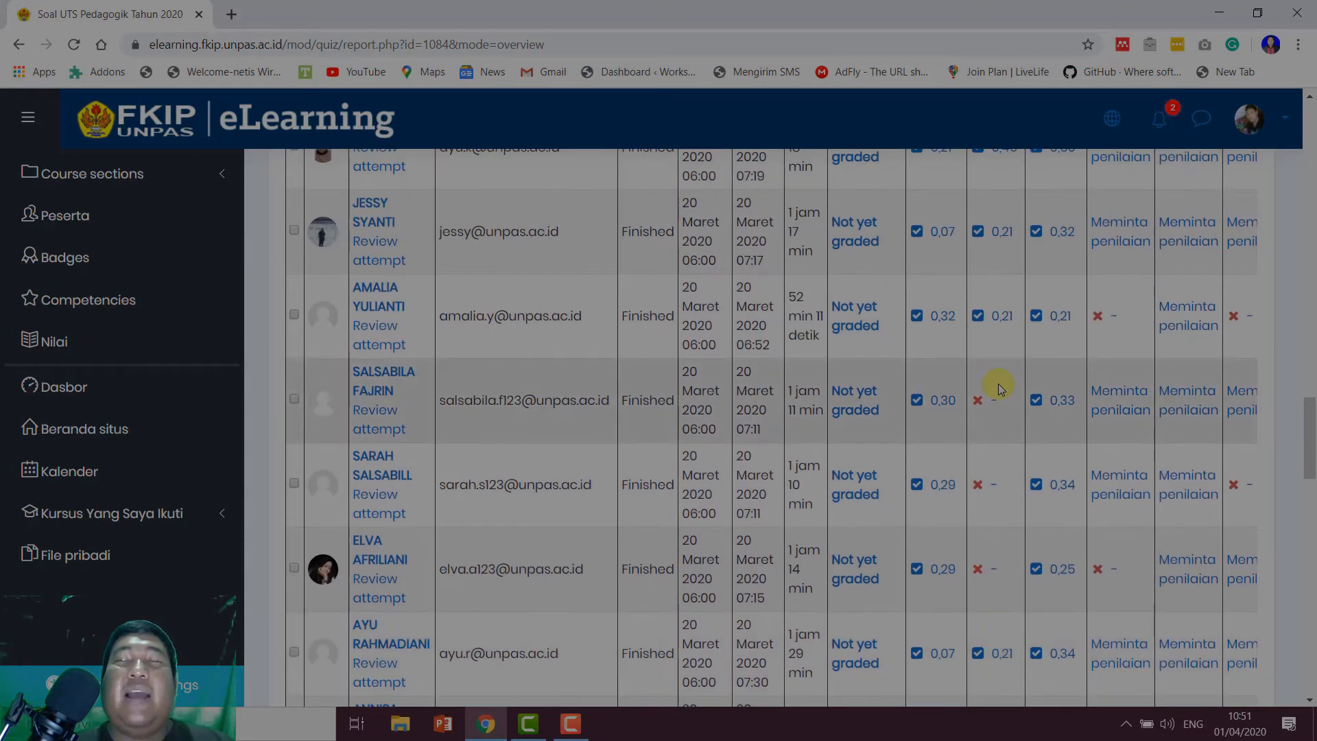
pyautogui.scroll(4, 998, 384)
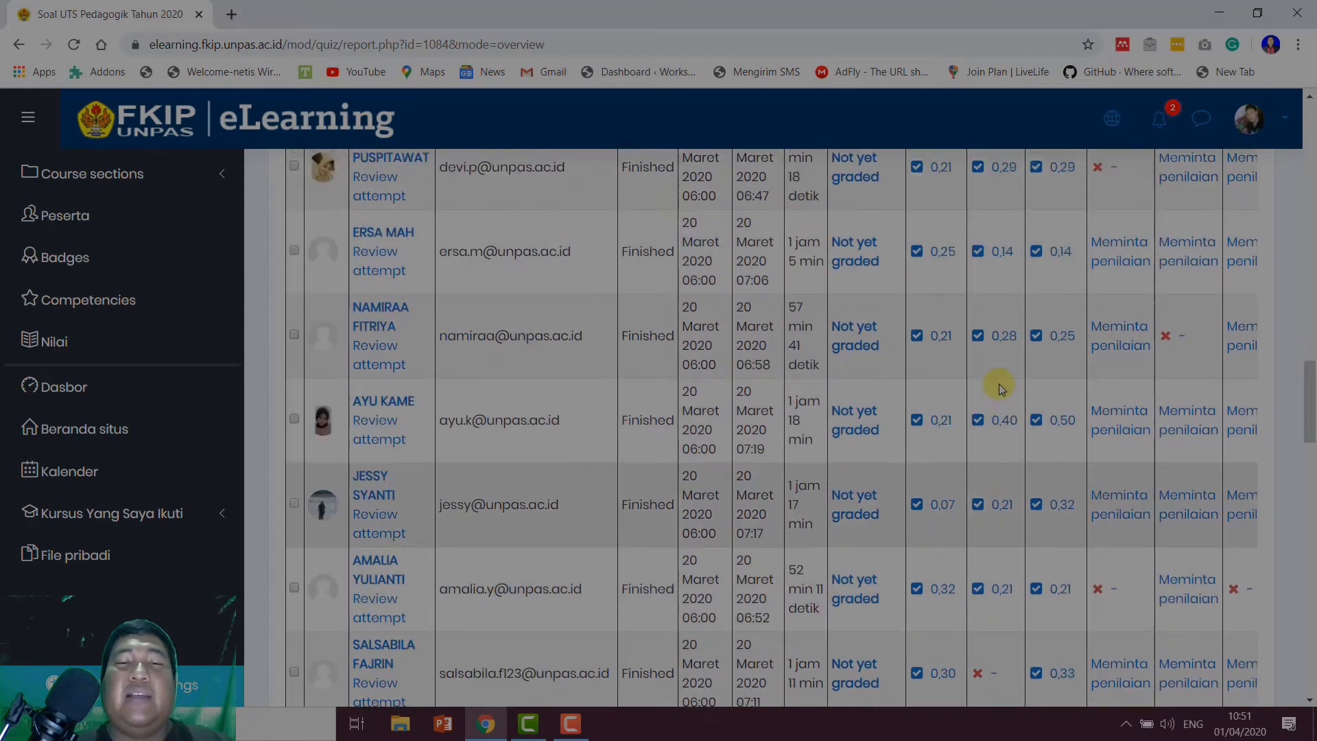
pyautogui.scroll(2, 999, 388)
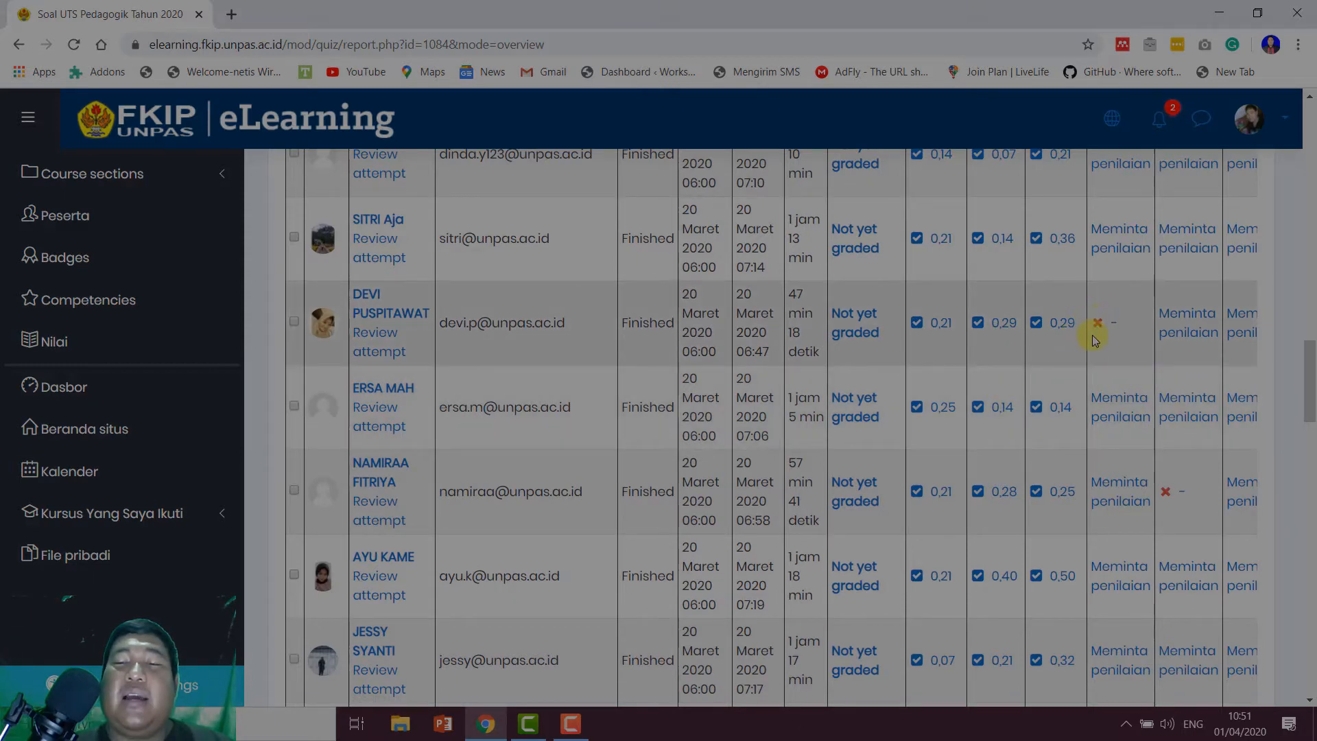
# Step: Look over the rest of the Grades report, including the attempts table, overall averages, grade range chart and display options
pyautogui.scroll(10, 1006, 336)
pyautogui.scroll(6, 1007, 336)
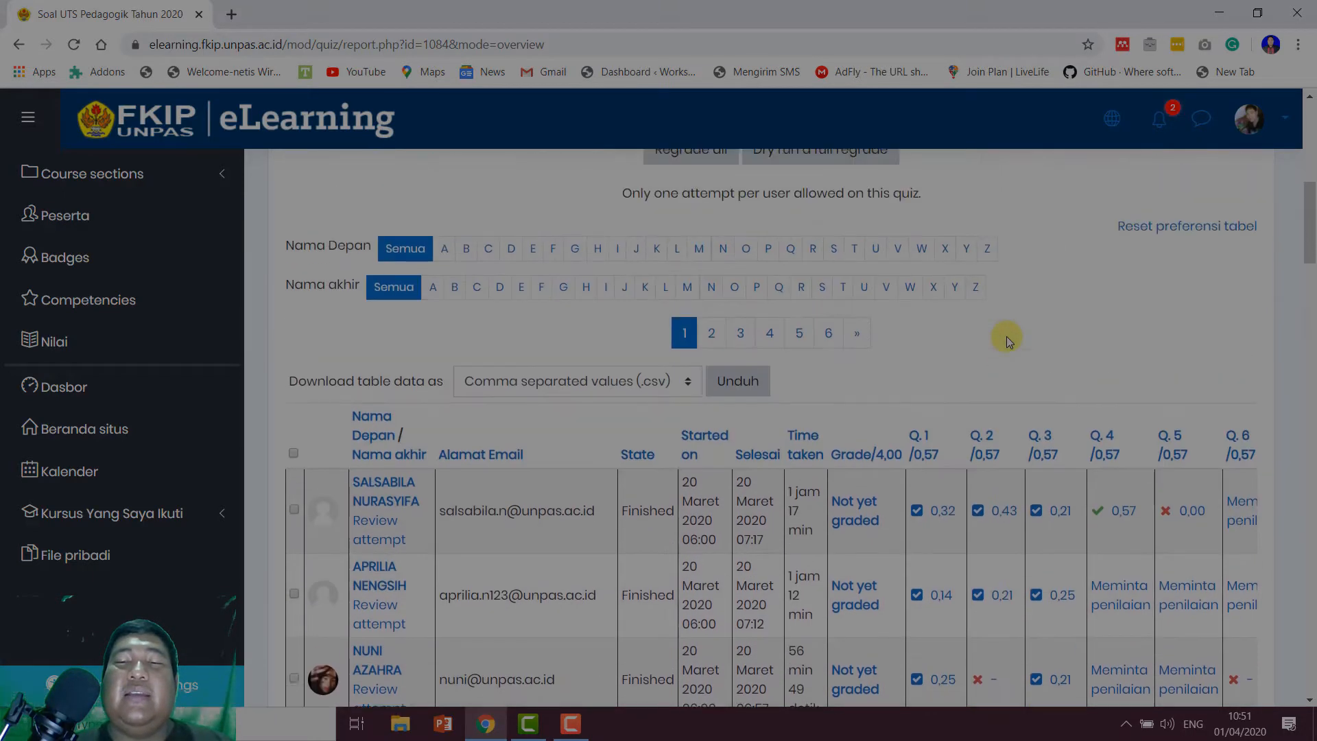
pyautogui.scroll(-15, 1012, 340)
pyautogui.scroll(-15, 1025, 352)
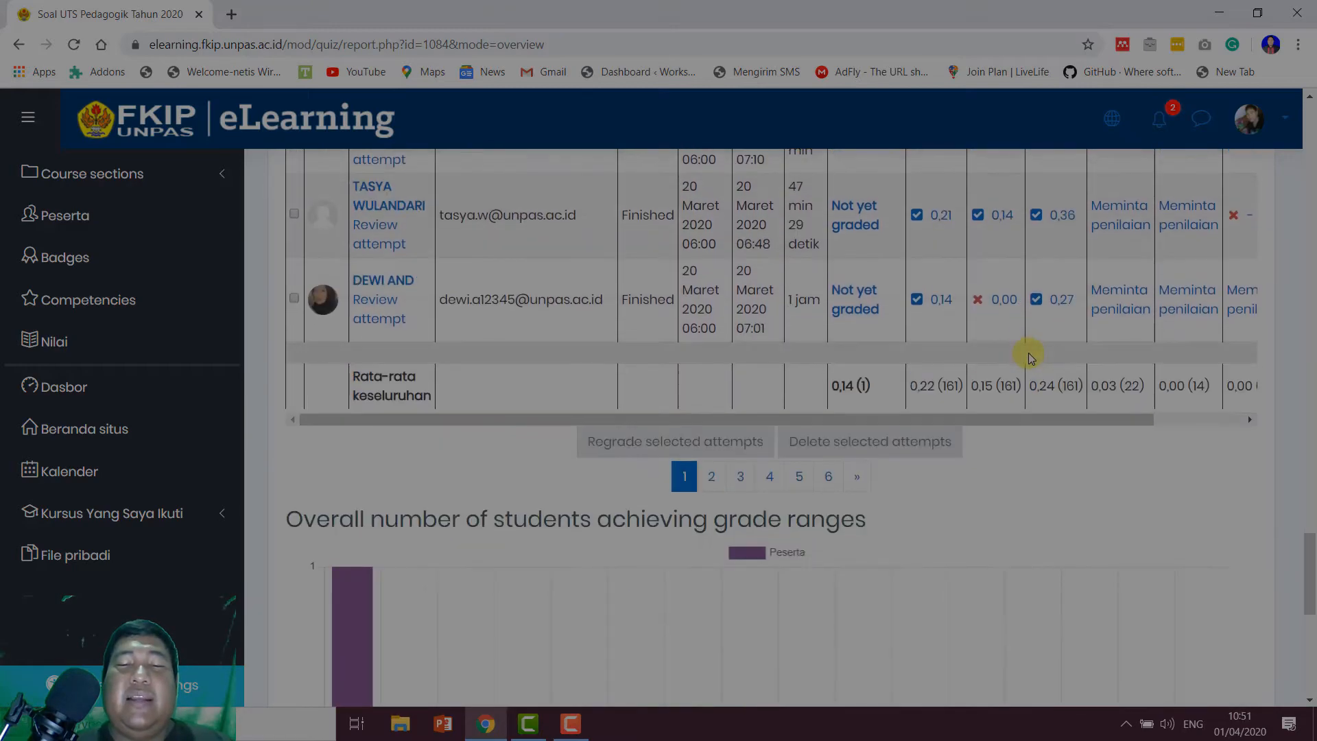
pyautogui.scroll(5, 1028, 352)
pyautogui.scroll(-5, 1022, 356)
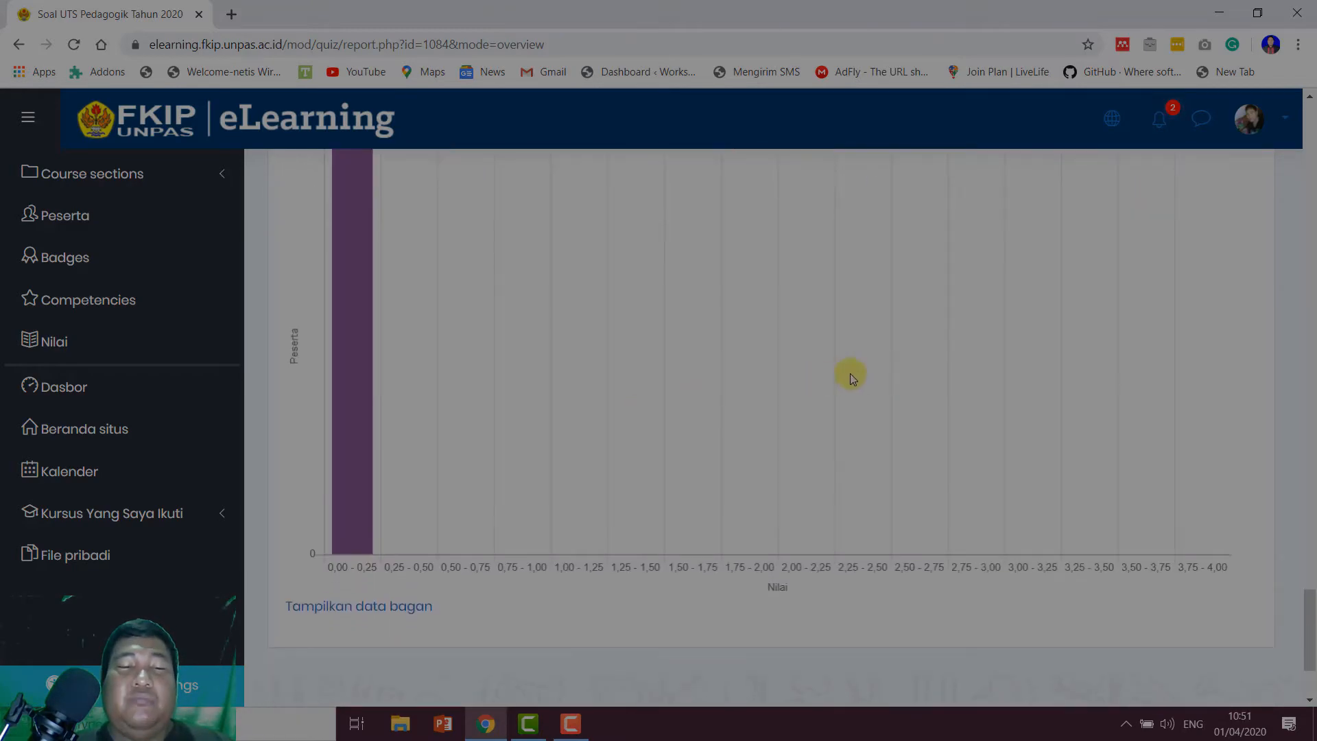
pyautogui.scroll(15, 850, 373)
pyautogui.scroll(10, 850, 373)
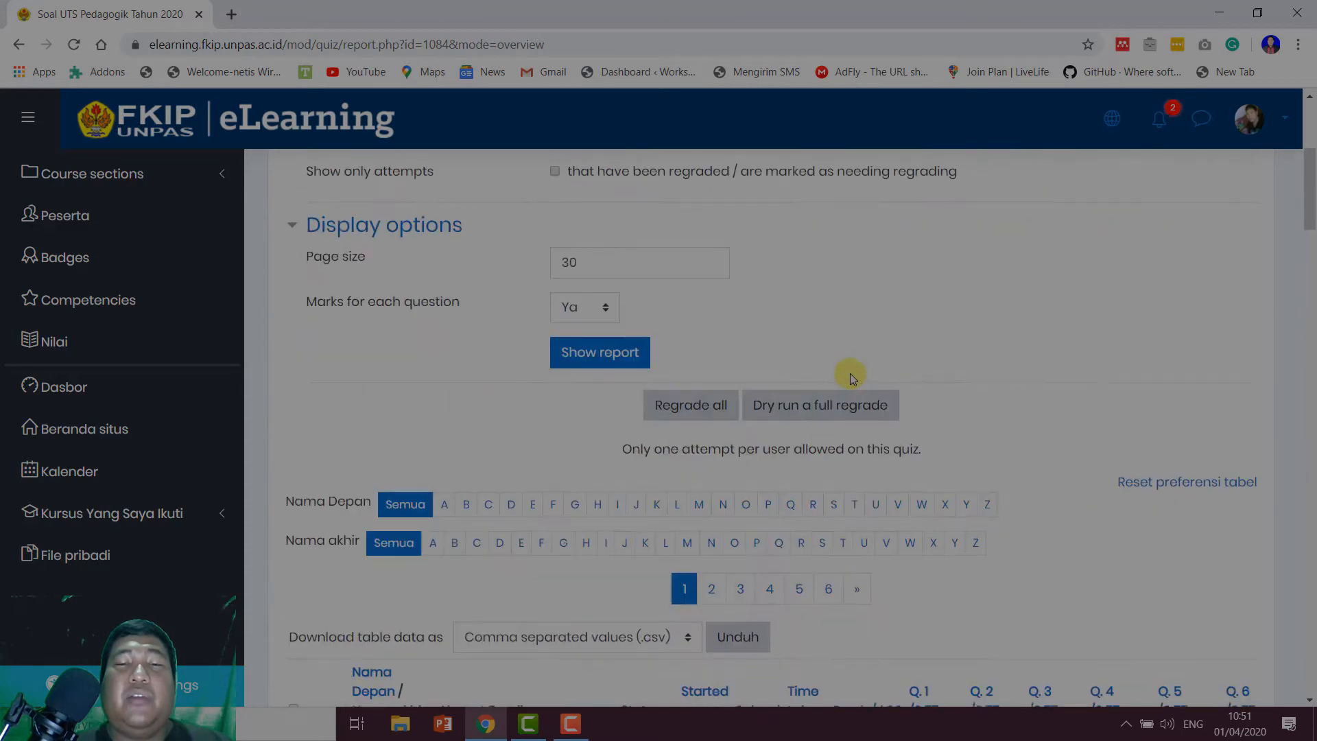
pyautogui.scroll(-1, 417, 273)
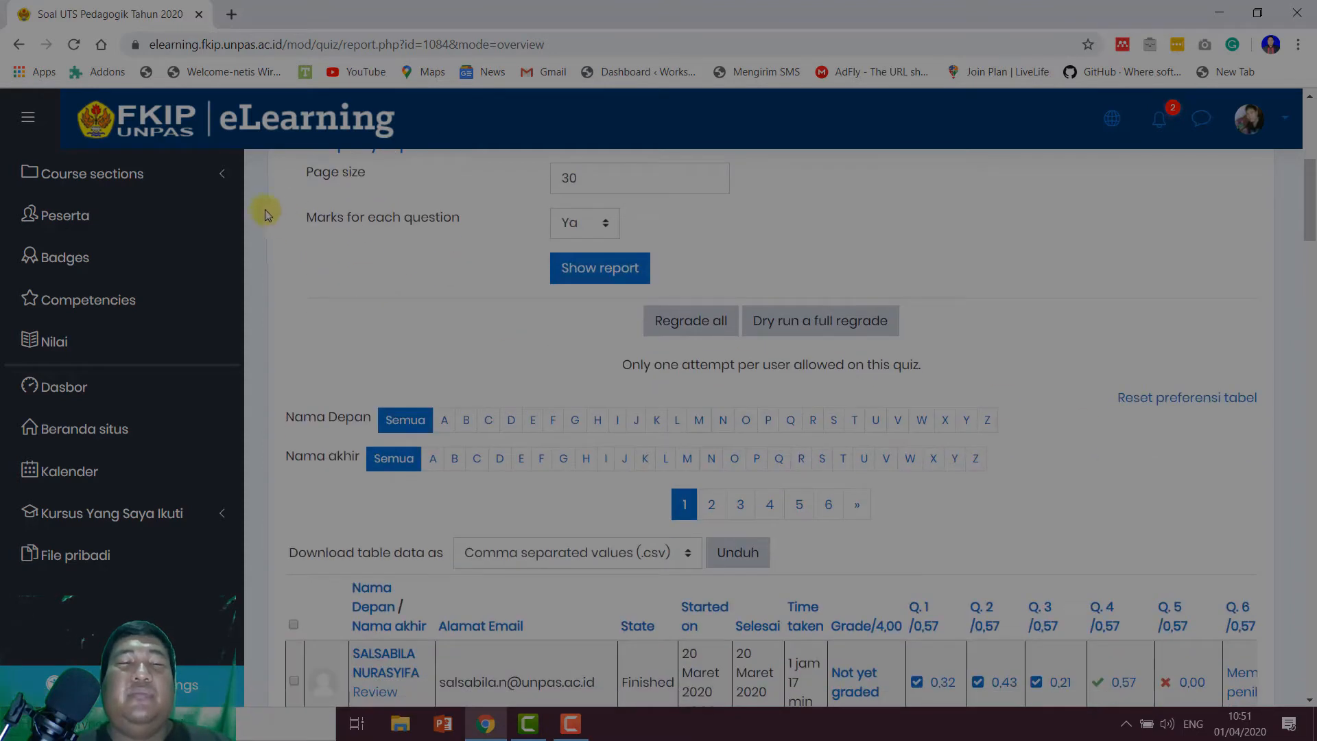
# Step: Return to the quiz's main page, open its Responses report and look through the students' written answers
pyautogui.click(17, 46)
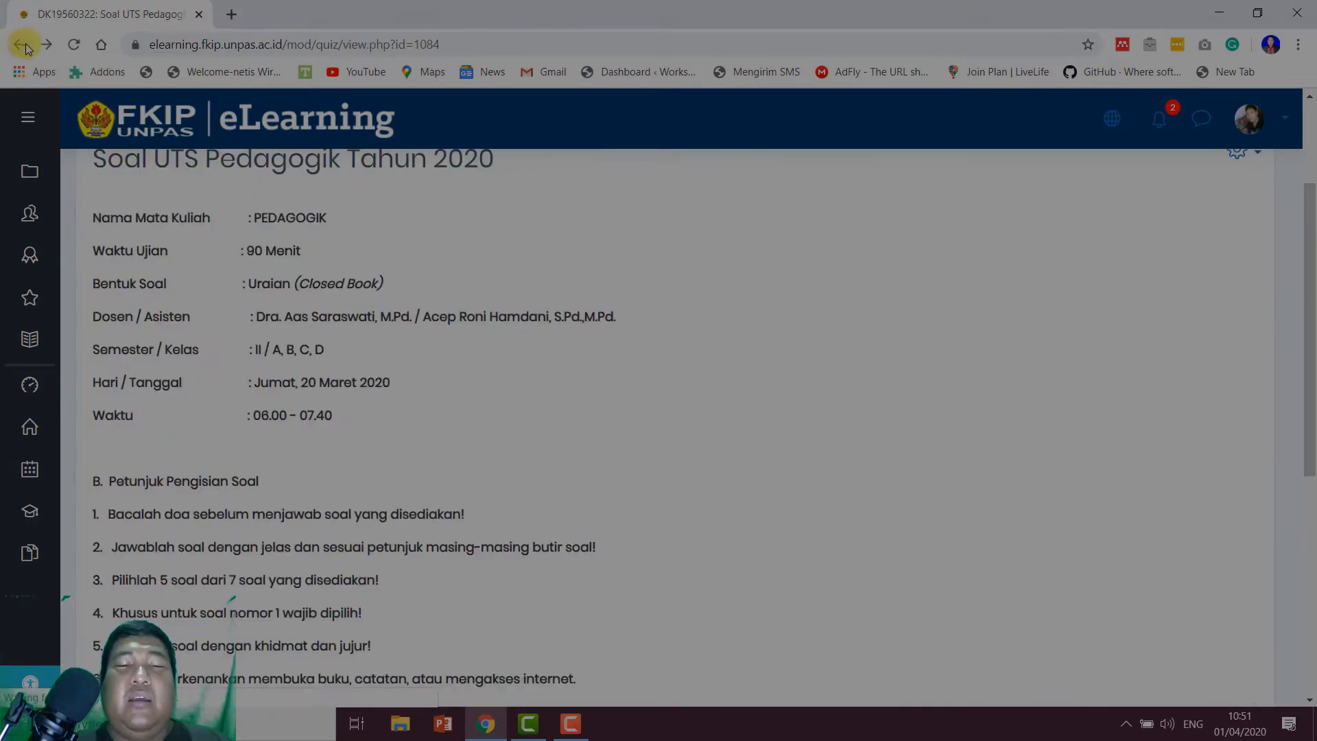
pyautogui.scroll(2, 1177, 343)
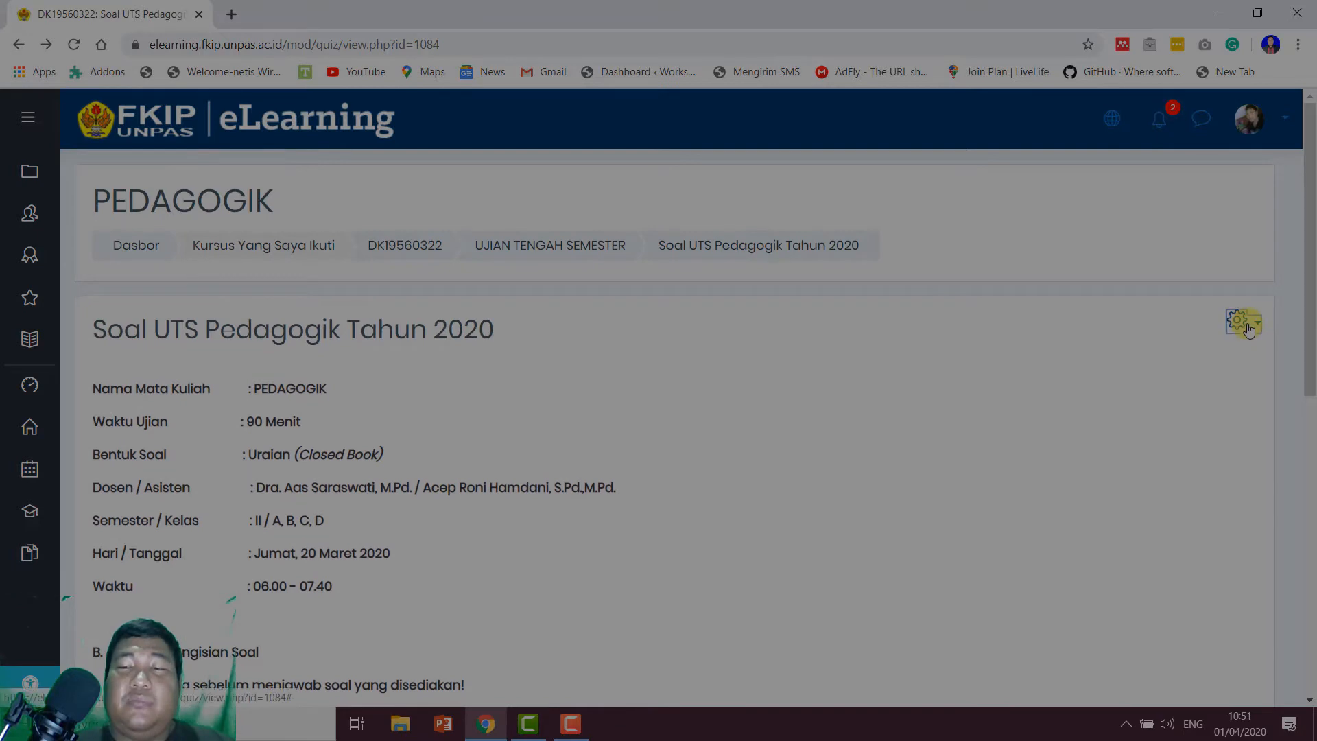
pyautogui.click(1241, 321)
pyautogui.click(1097, 538)
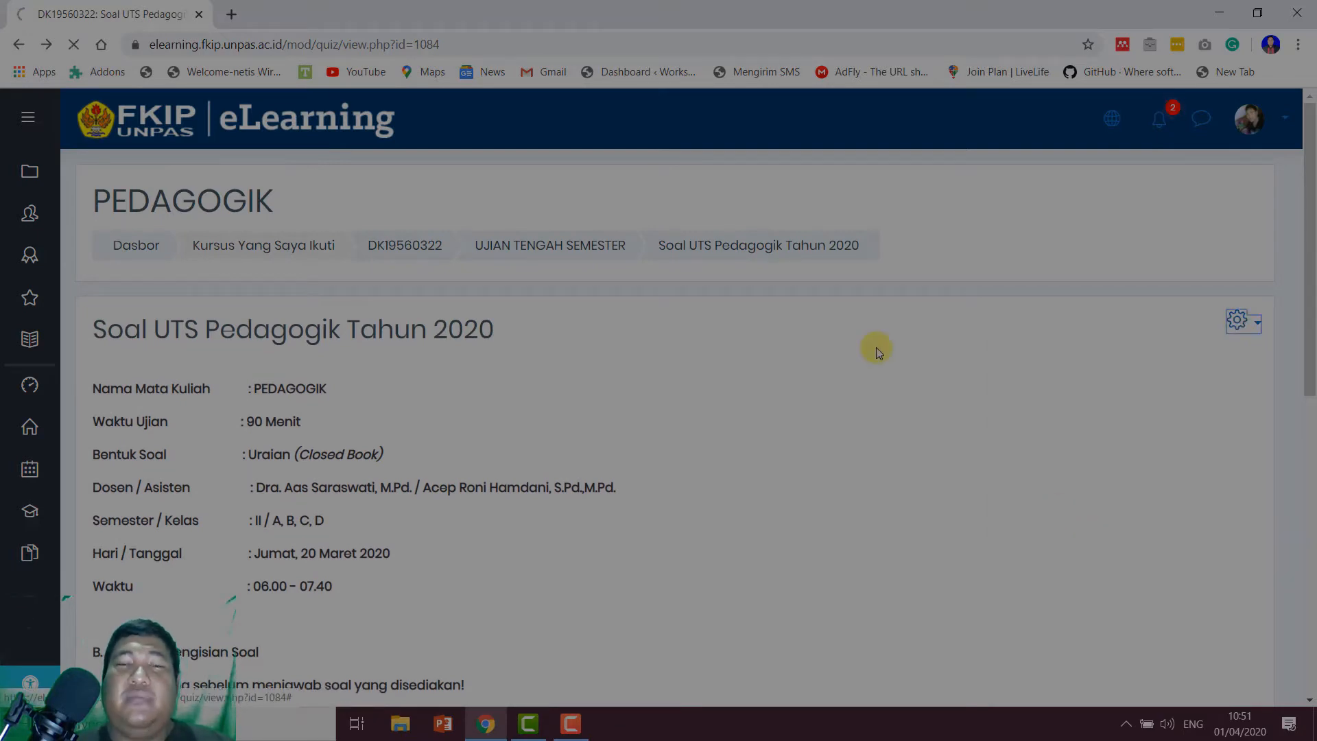
pyautogui.scroll(-10, 836, 346)
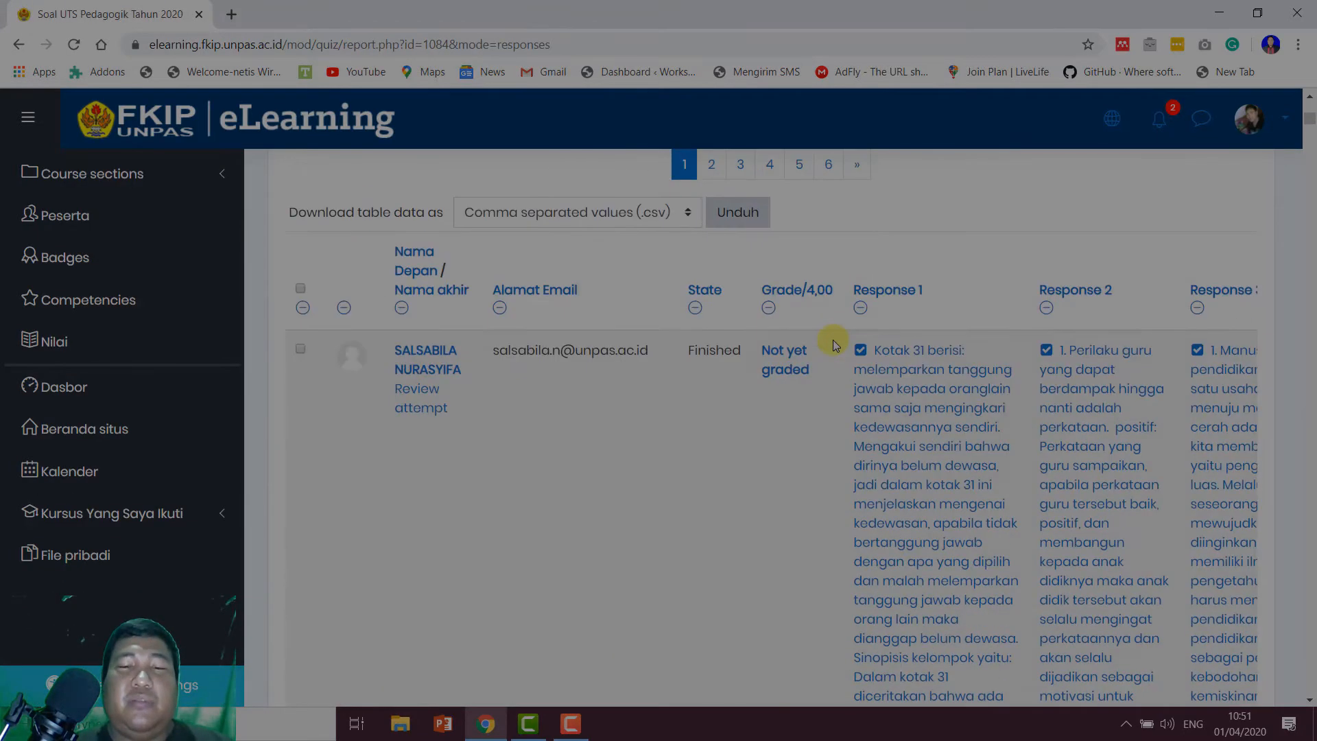
pyautogui.scroll(-15, 861, 483)
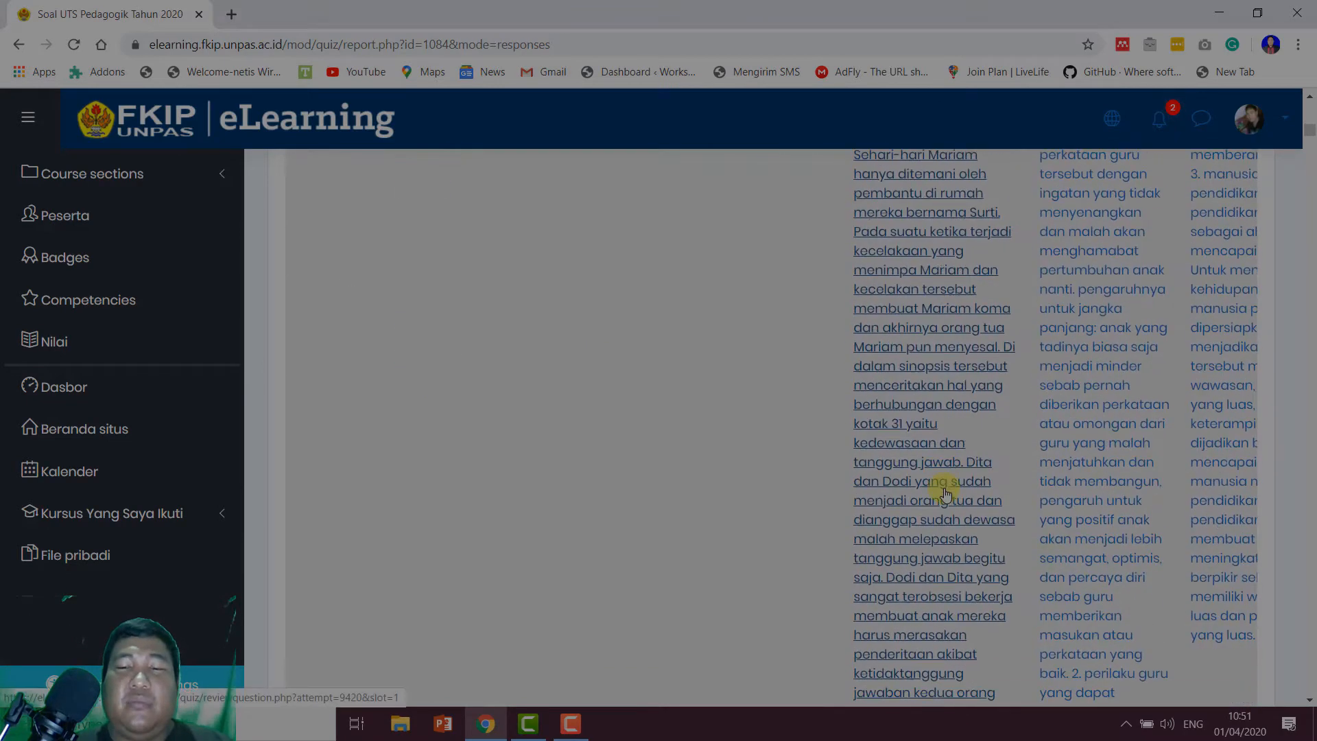
pyautogui.scroll(-5, 947, 492)
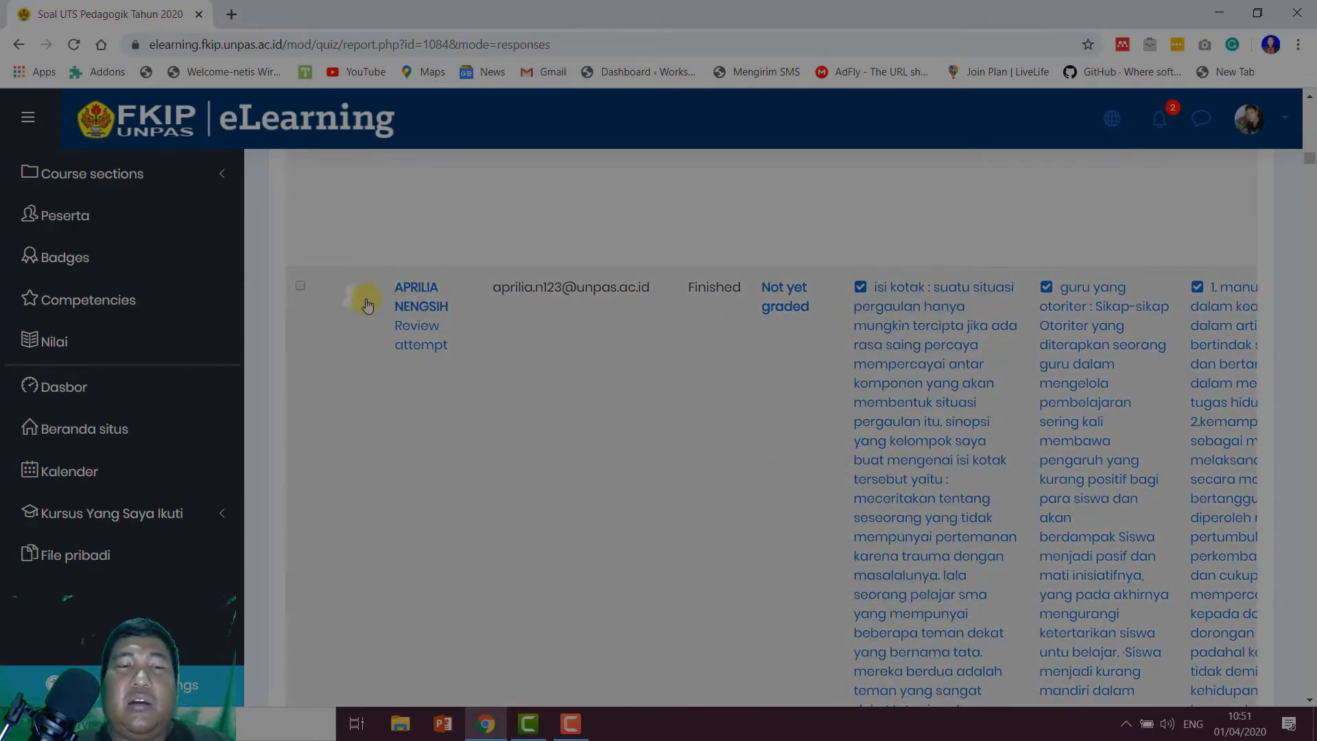
pyautogui.scroll(-15, 919, 336)
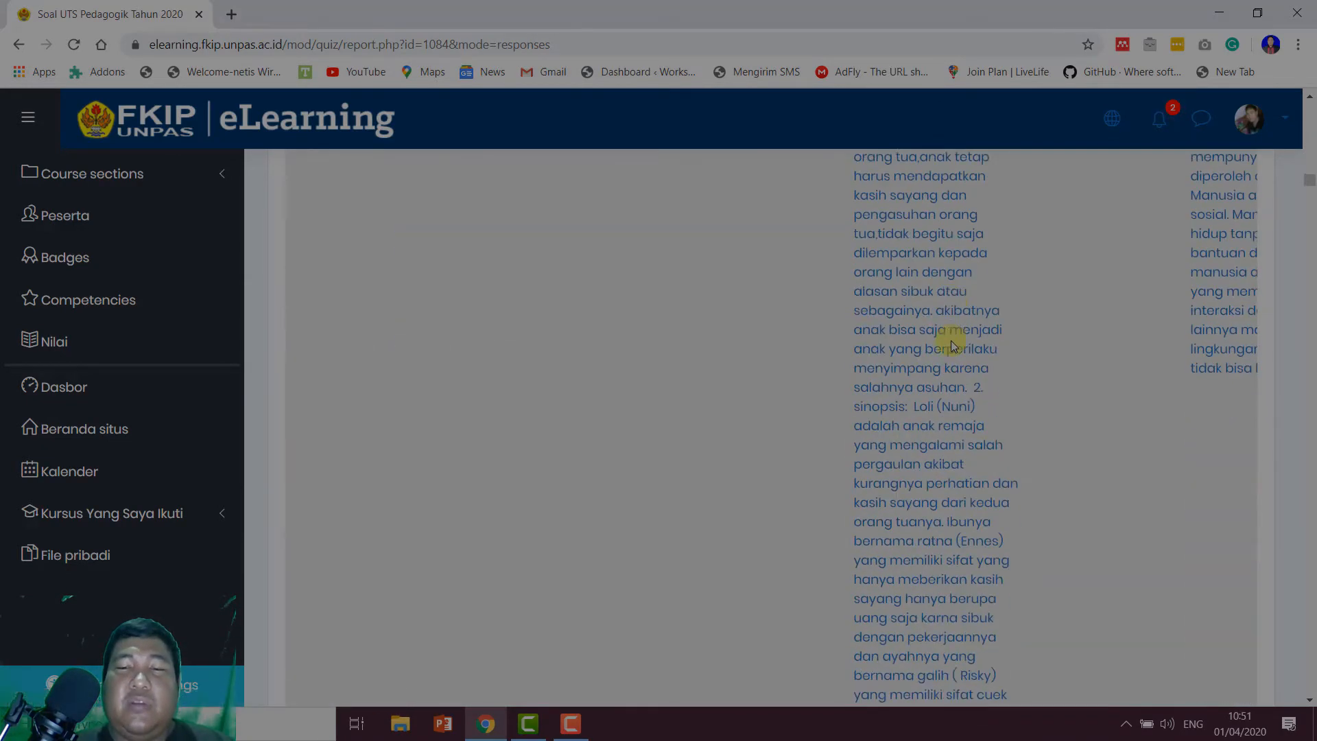
pyautogui.scroll(-15, 956, 343)
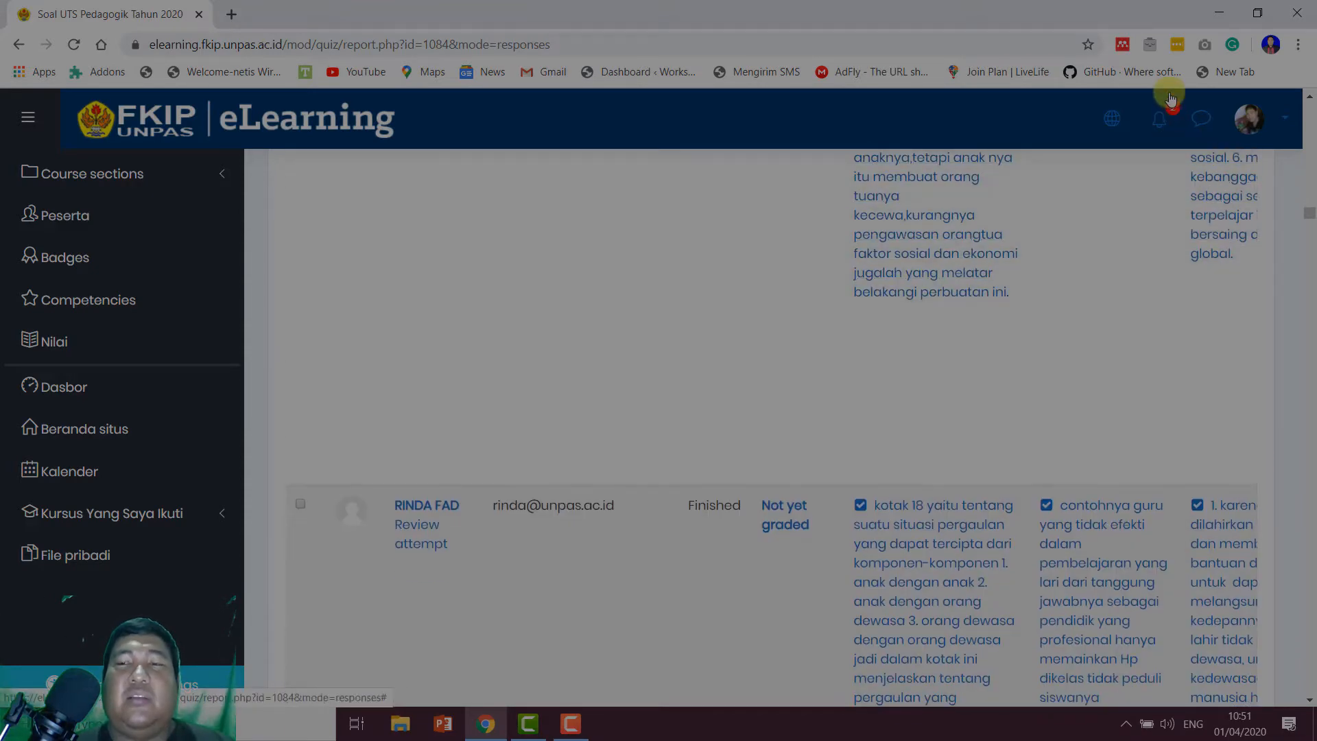
# Step: Try a full-page screen capture of the Responses report and return to the quiz's main page
pyautogui.click(1207, 46)
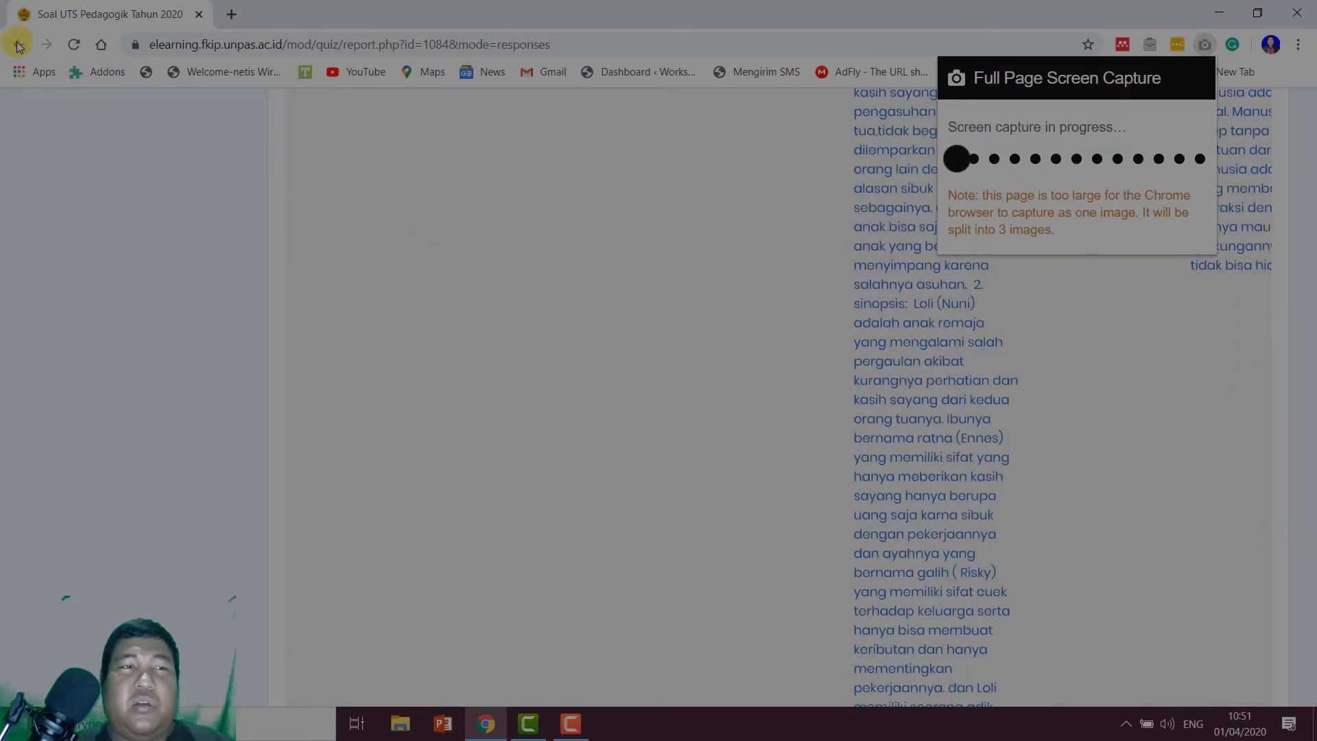
pyautogui.click(18, 44)
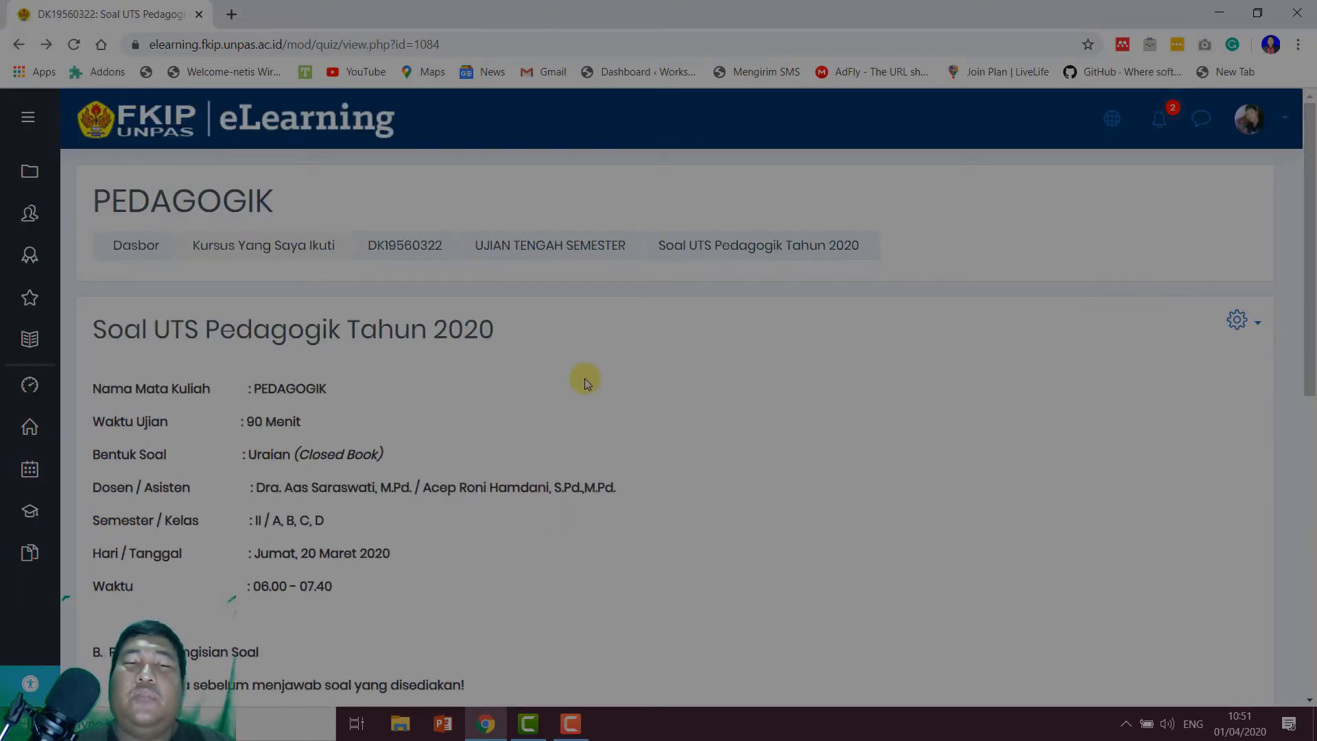
pyautogui.scroll(-6, 726, 357)
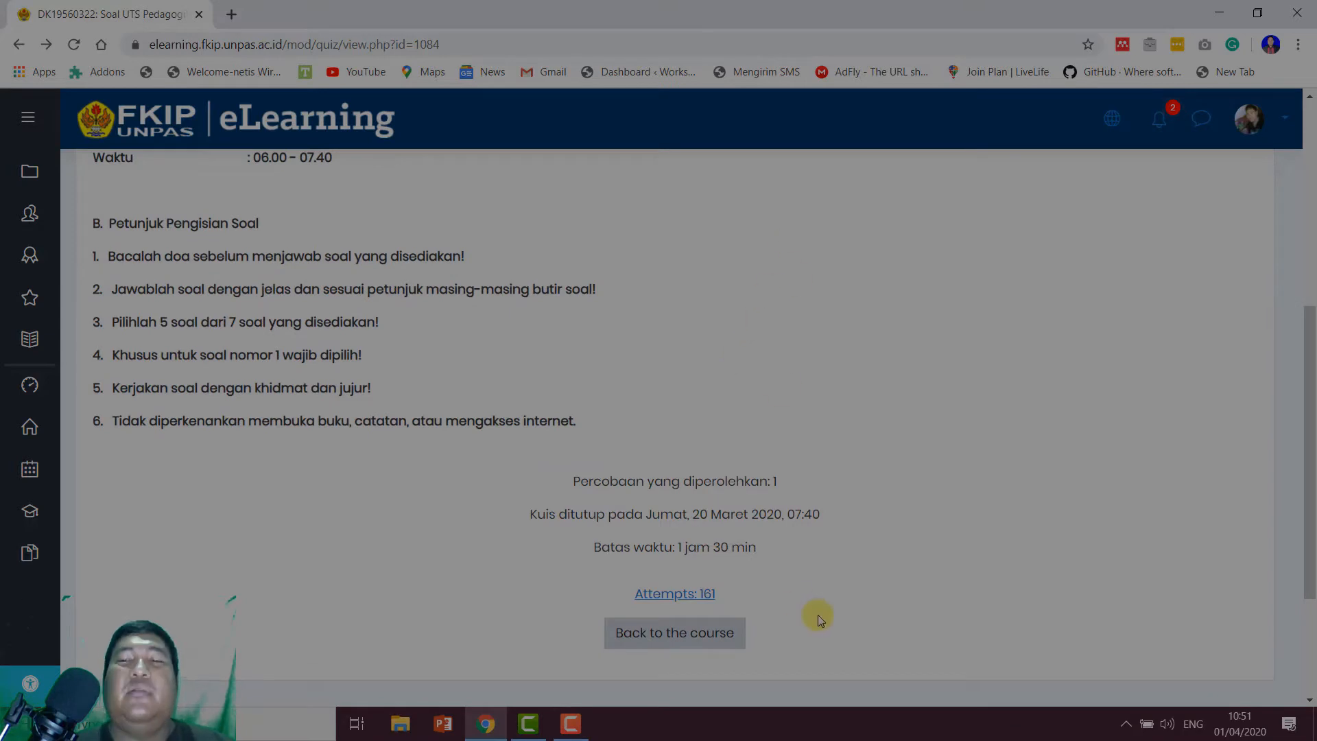
pyautogui.scroll(6, 817, 615)
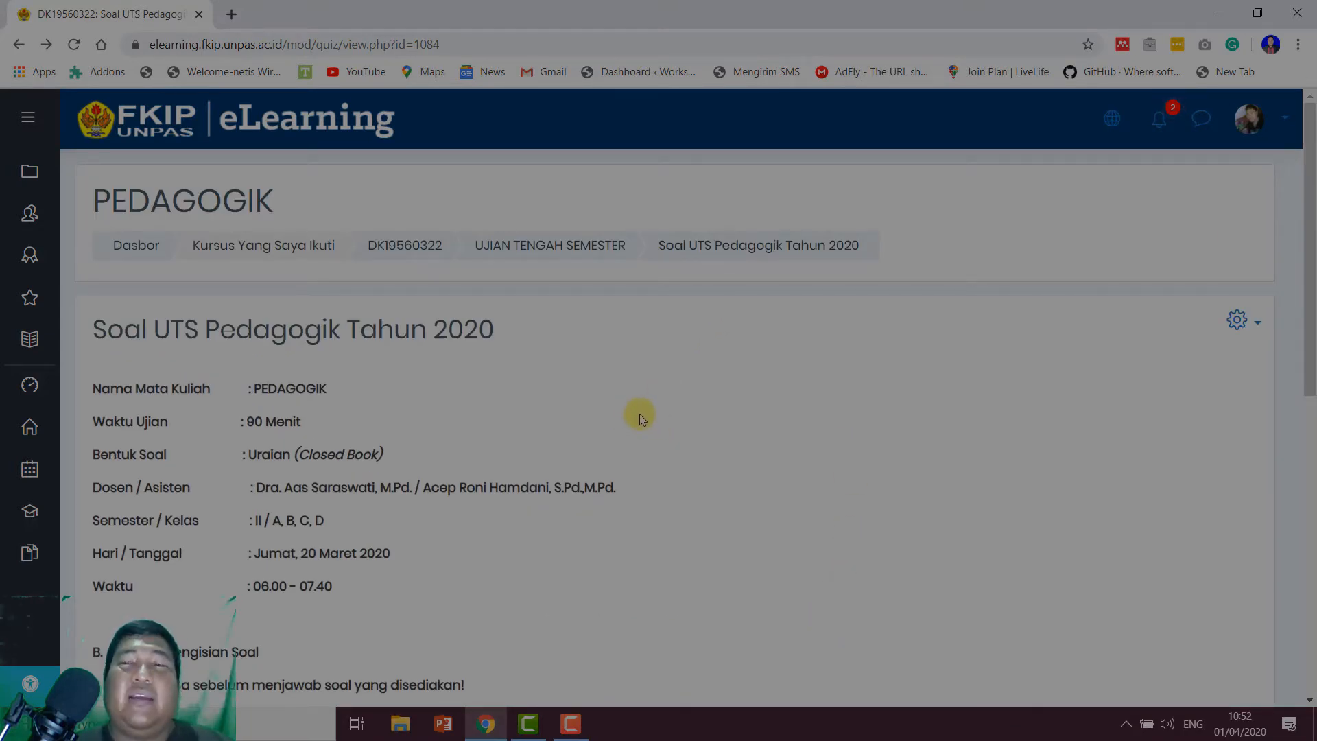
# Step: Open the quiz's Statistics report and examine the quiz information, structure analysis and question position statistics
pyautogui.click(1260, 321)
pyautogui.click(1088, 559)
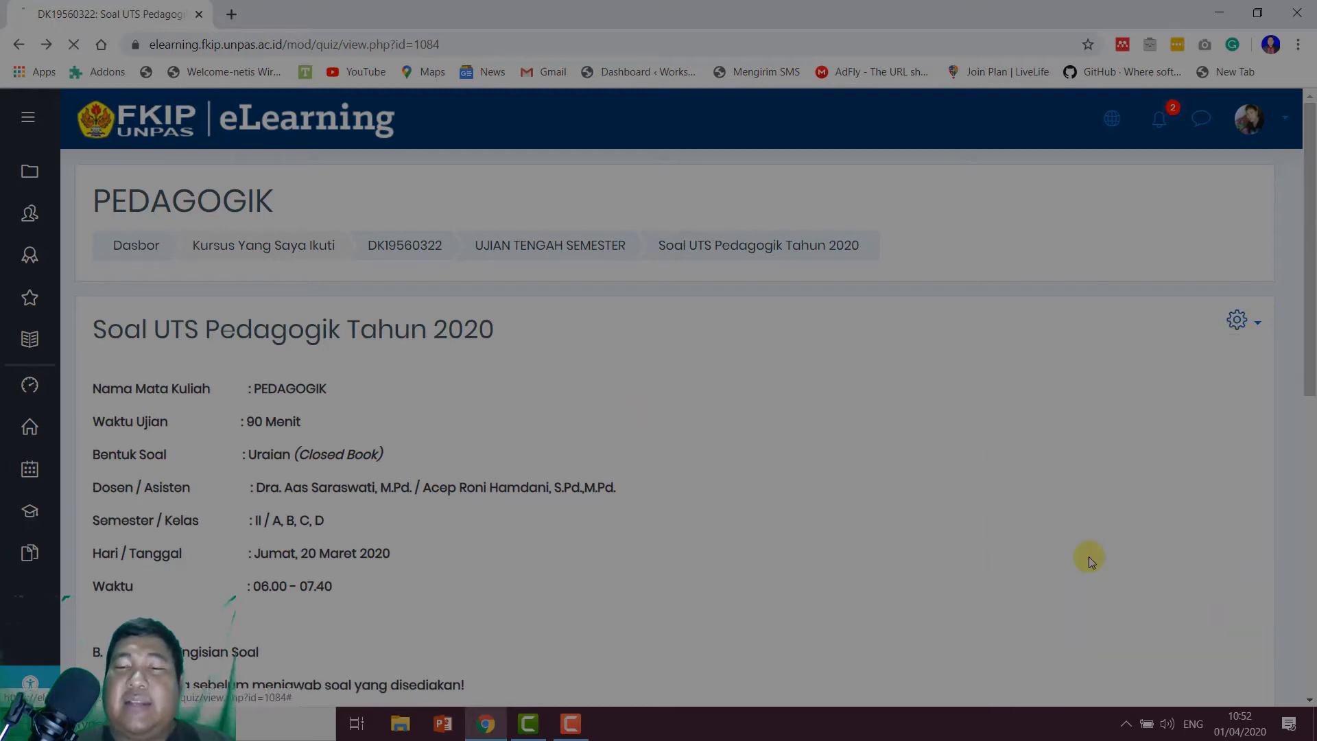
pyautogui.scroll(-5, 944, 353)
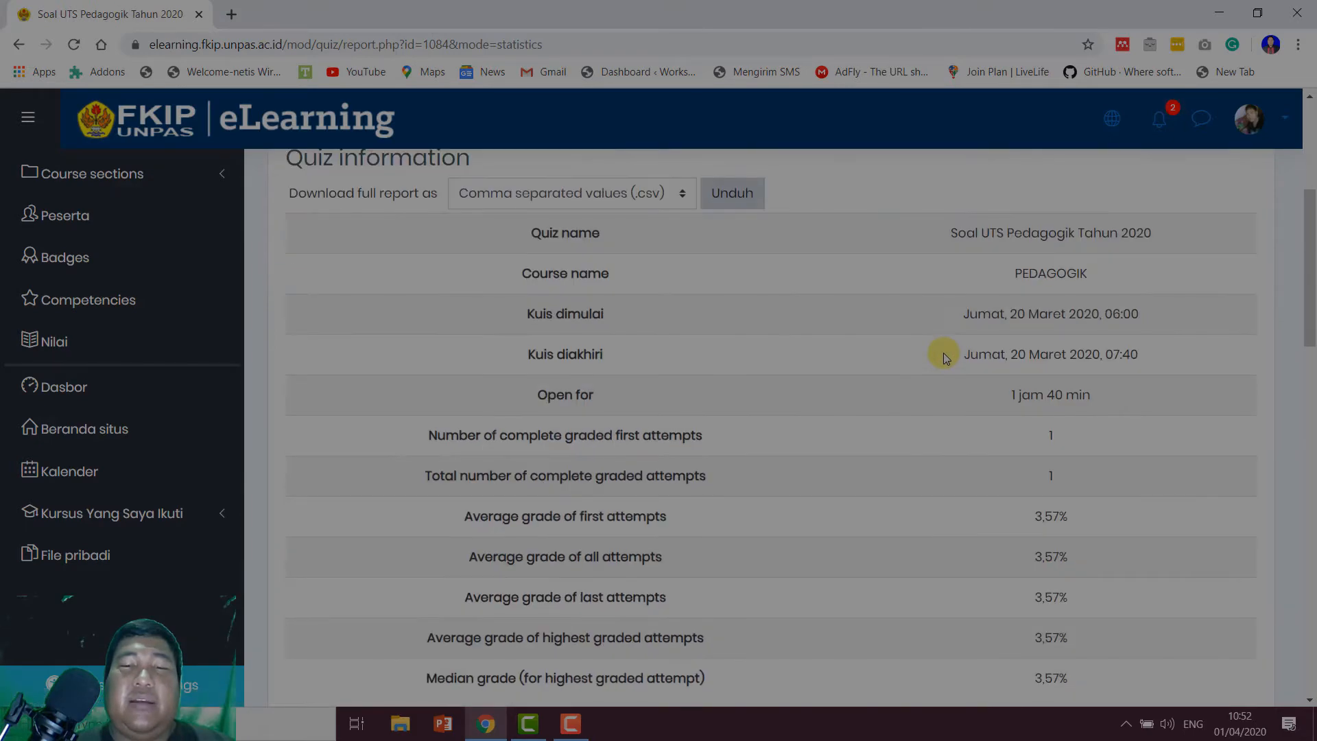
pyautogui.scroll(-10, 944, 352)
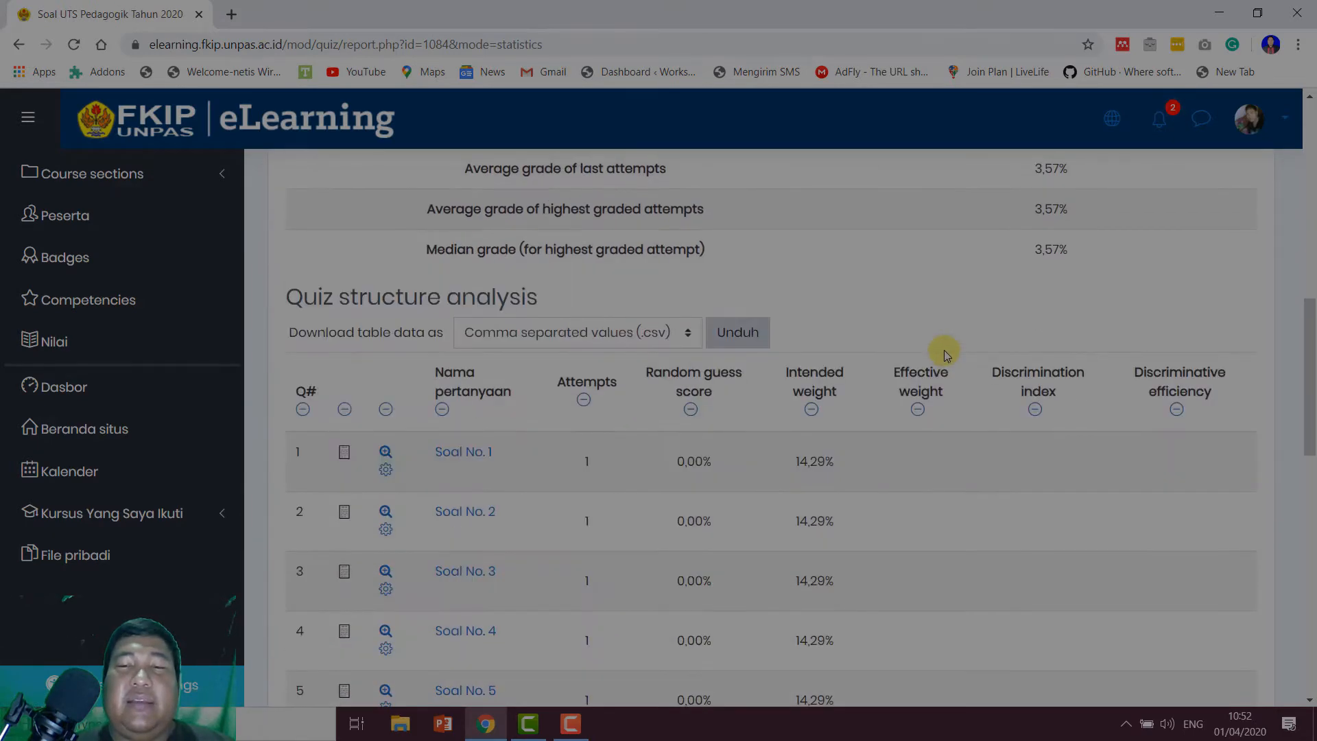
pyautogui.scroll(4, 944, 348)
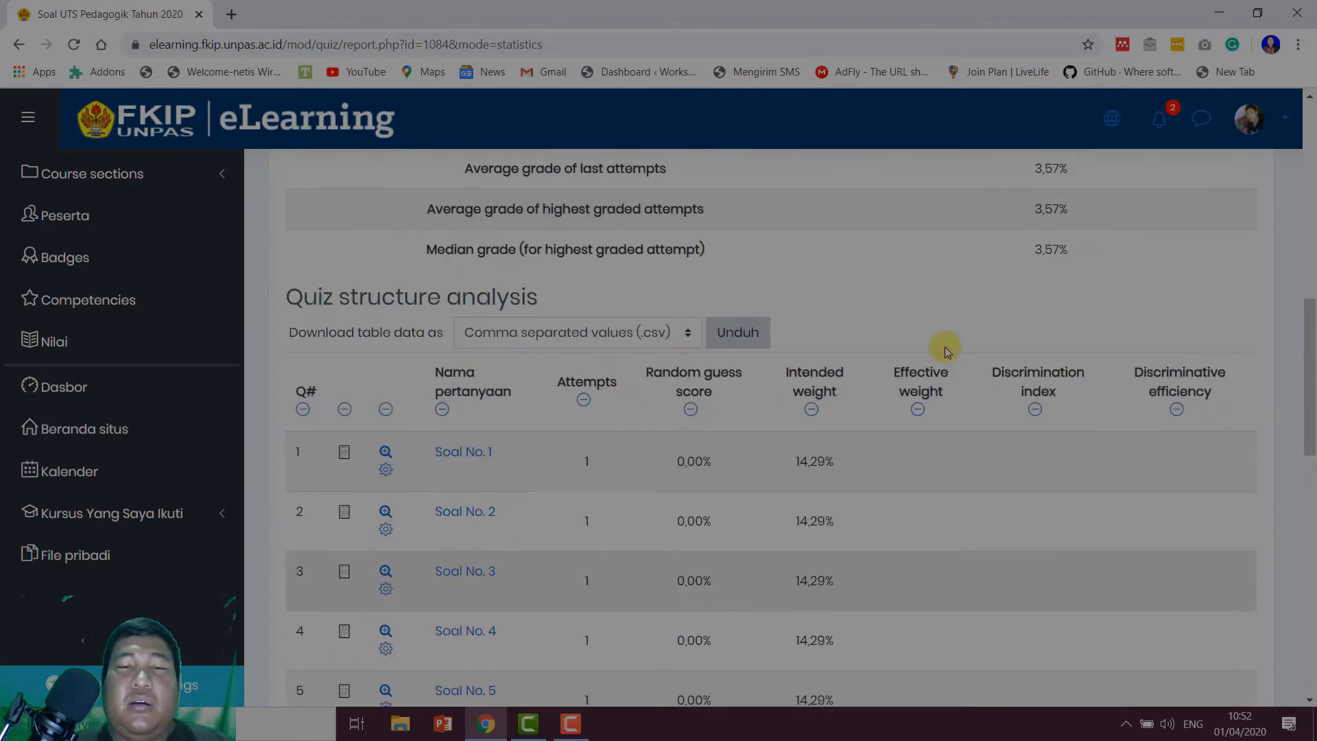
pyautogui.scroll(-5, 818, 343)
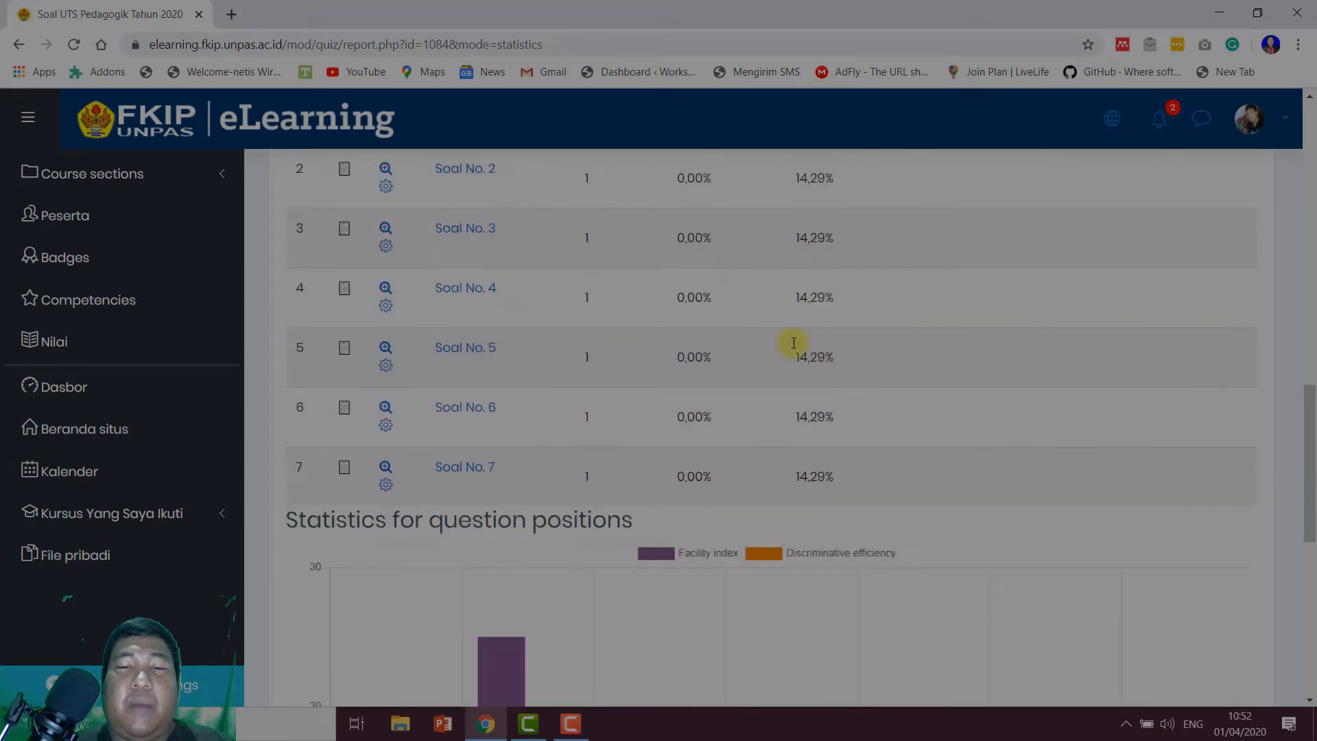
pyautogui.scroll(-6, 809, 395)
pyautogui.scroll(6, 794, 414)
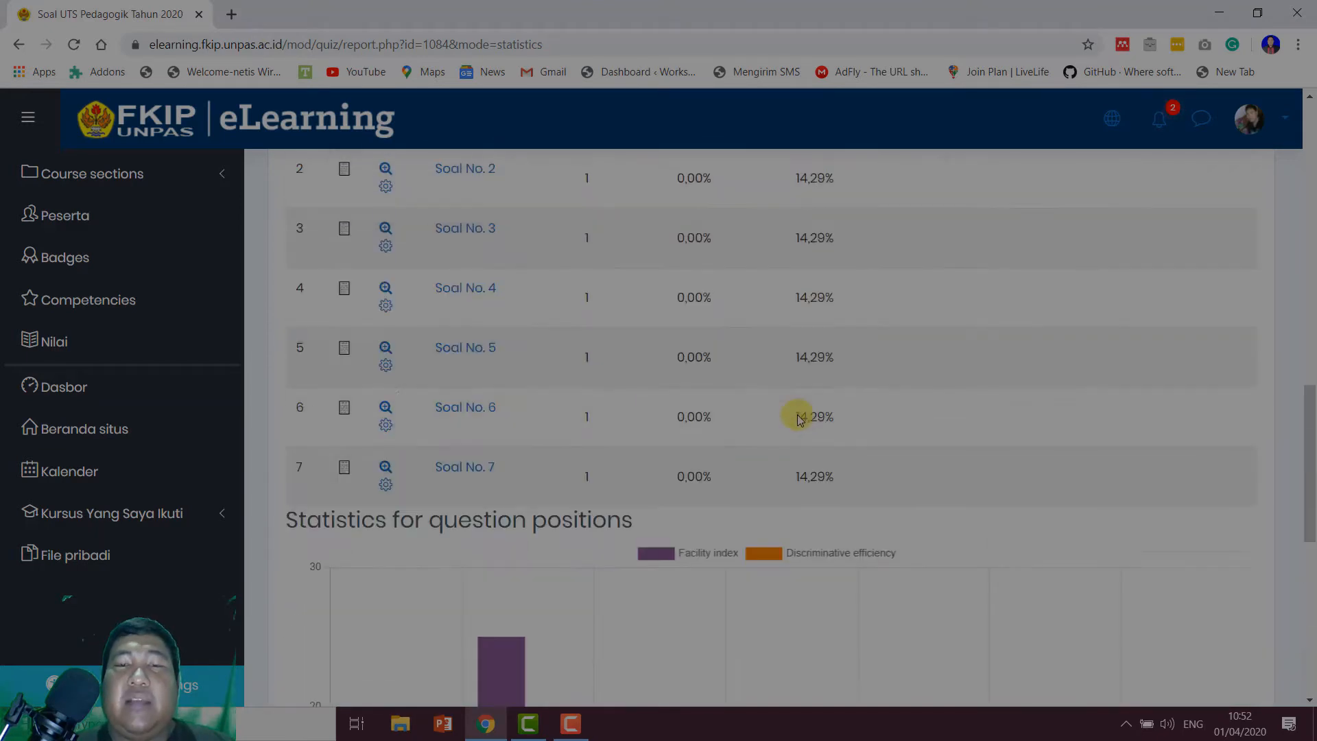
pyautogui.scroll(4, 821, 347)
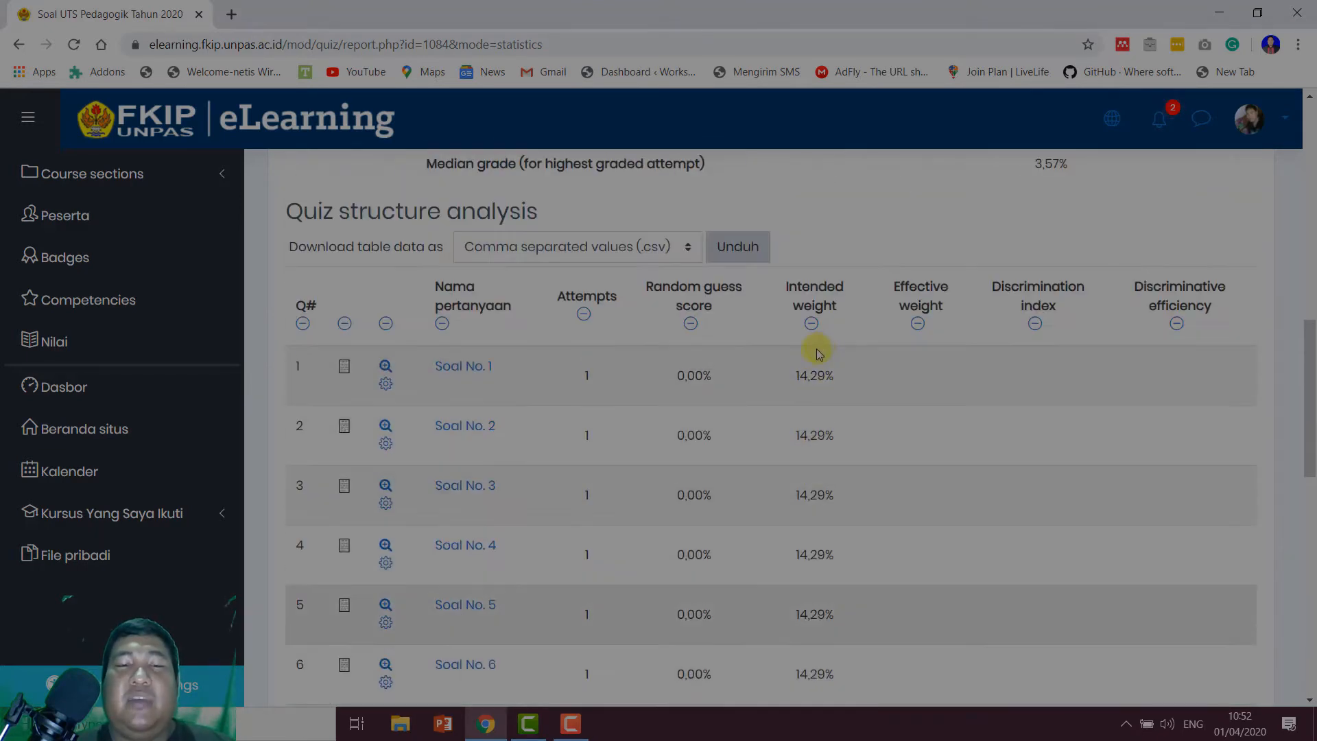
pyautogui.scroll(1, 878, 384)
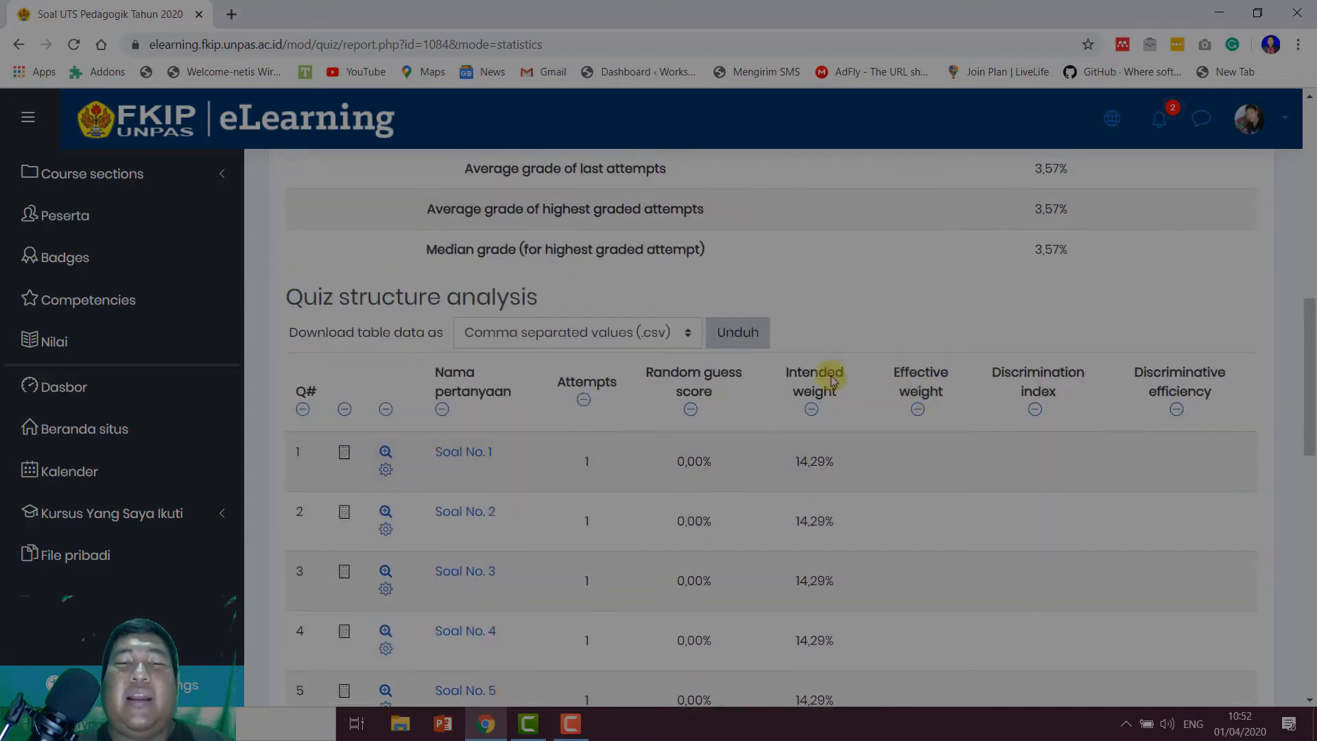
# Step: Set the Quiz structure analysis table's download format to Microsoft Excel (.xlsx)
pyautogui.click(579, 332)
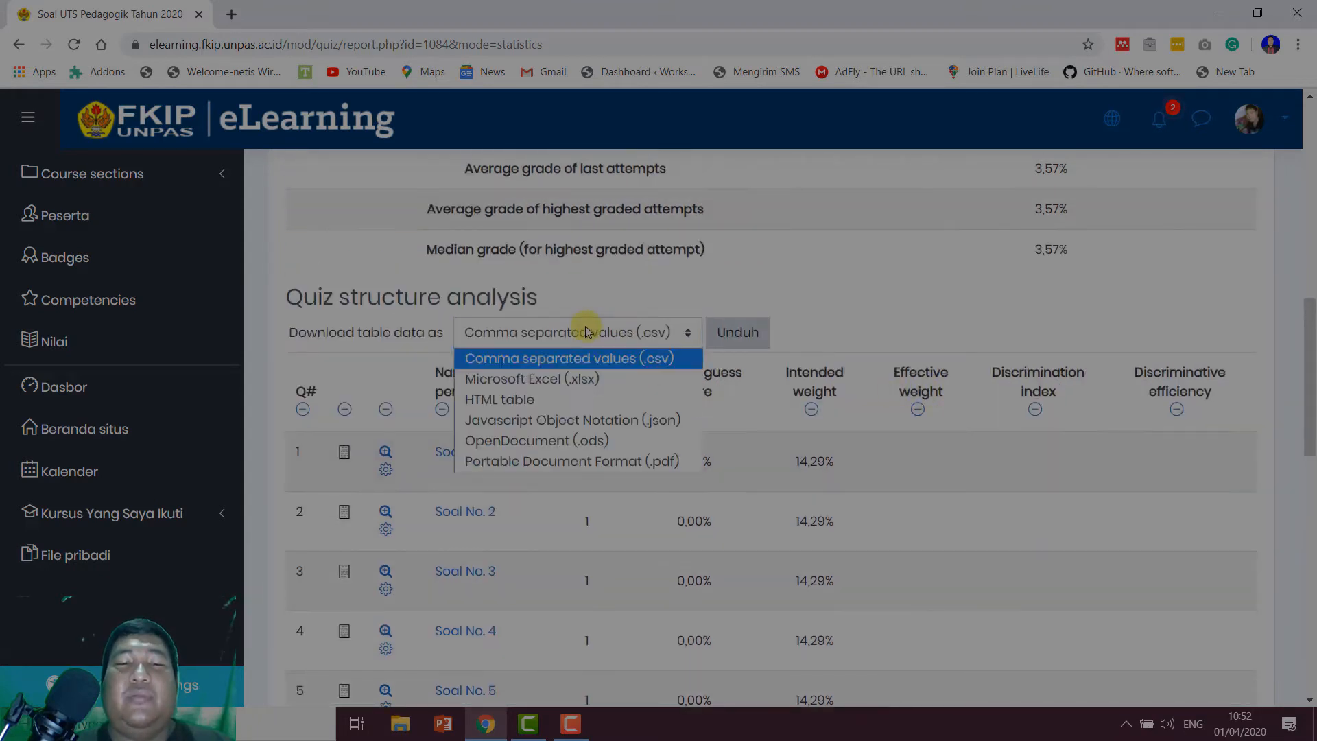
pyautogui.click(595, 384)
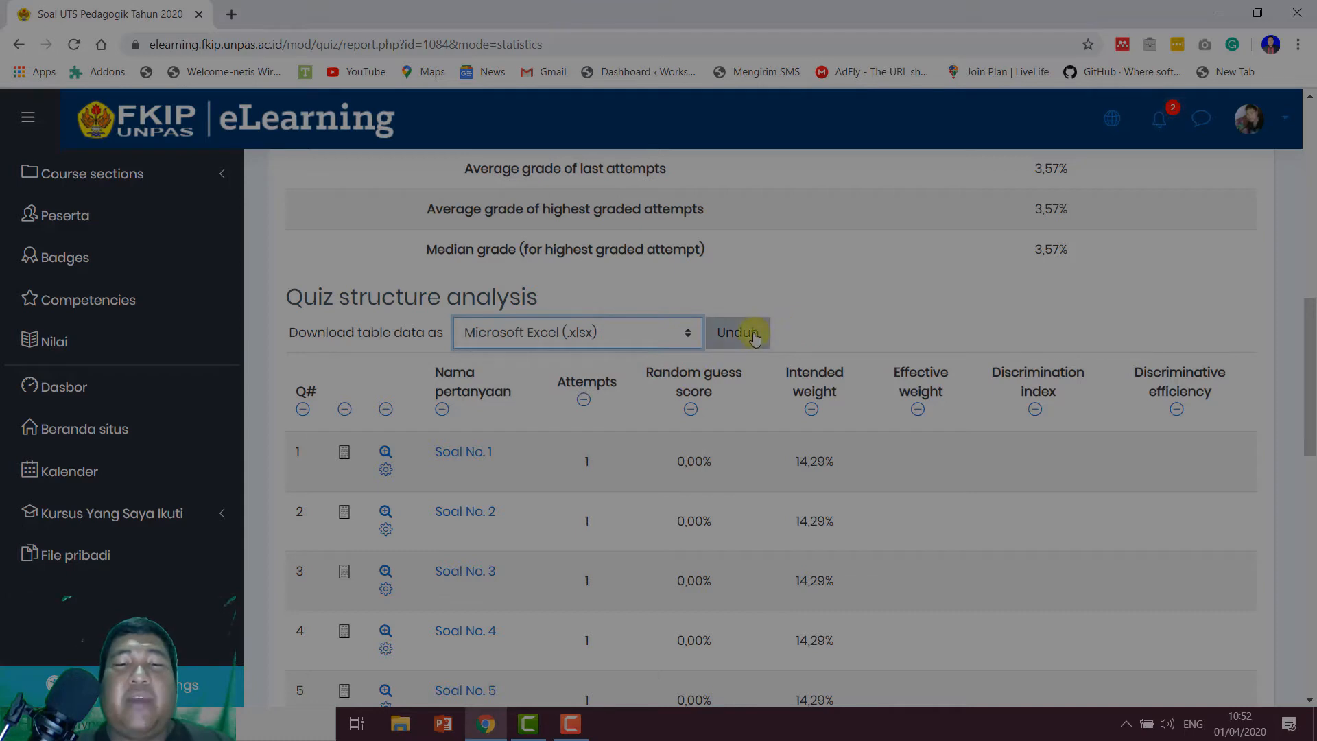
pyautogui.scroll(6, 828, 332)
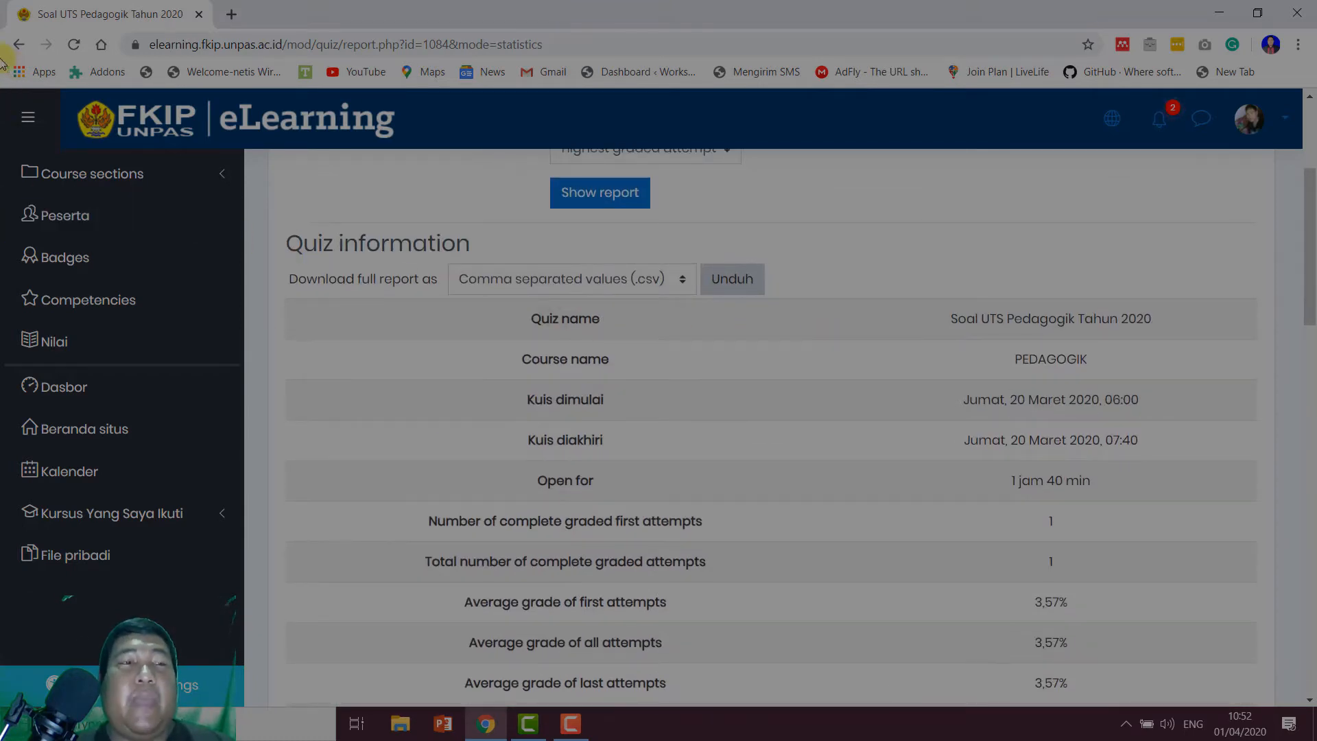
pyautogui.scroll(-1, 620, 480)
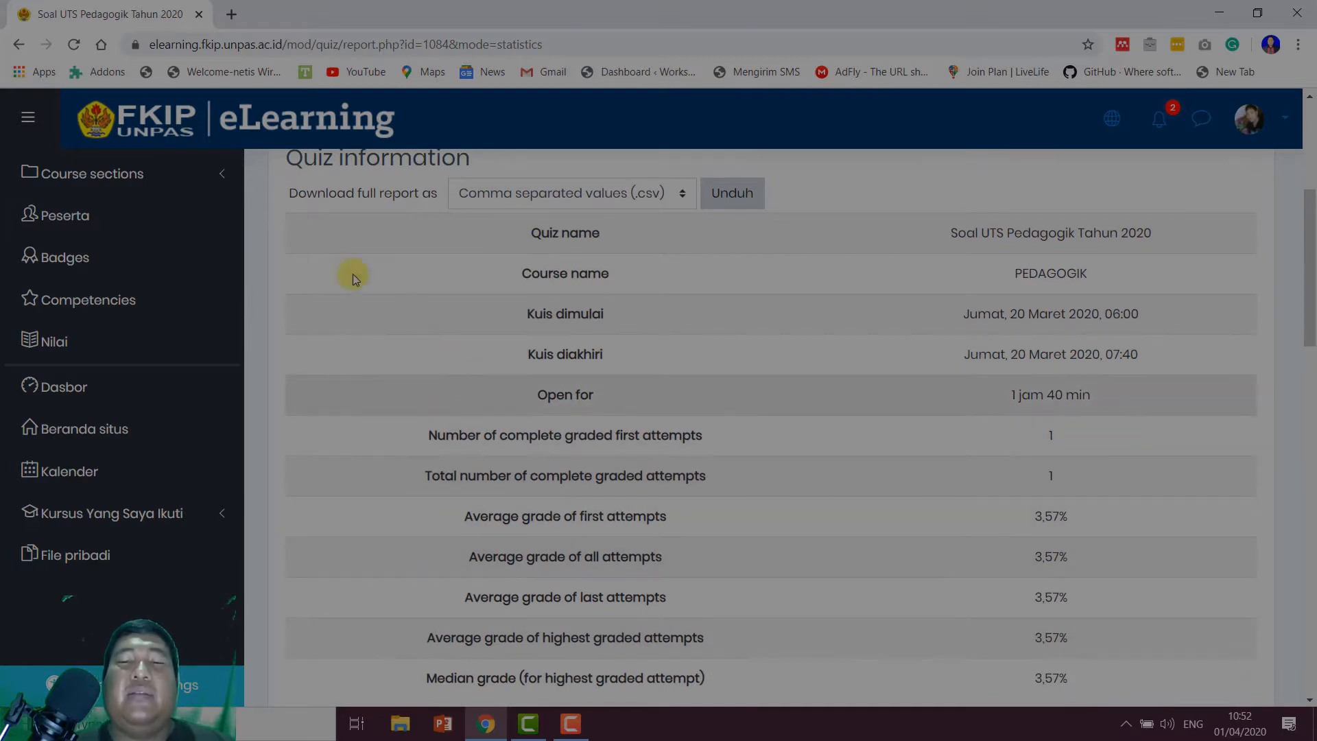
# Step: Return to the quiz's main page and open its Manual grading report
pyautogui.click(18, 44)
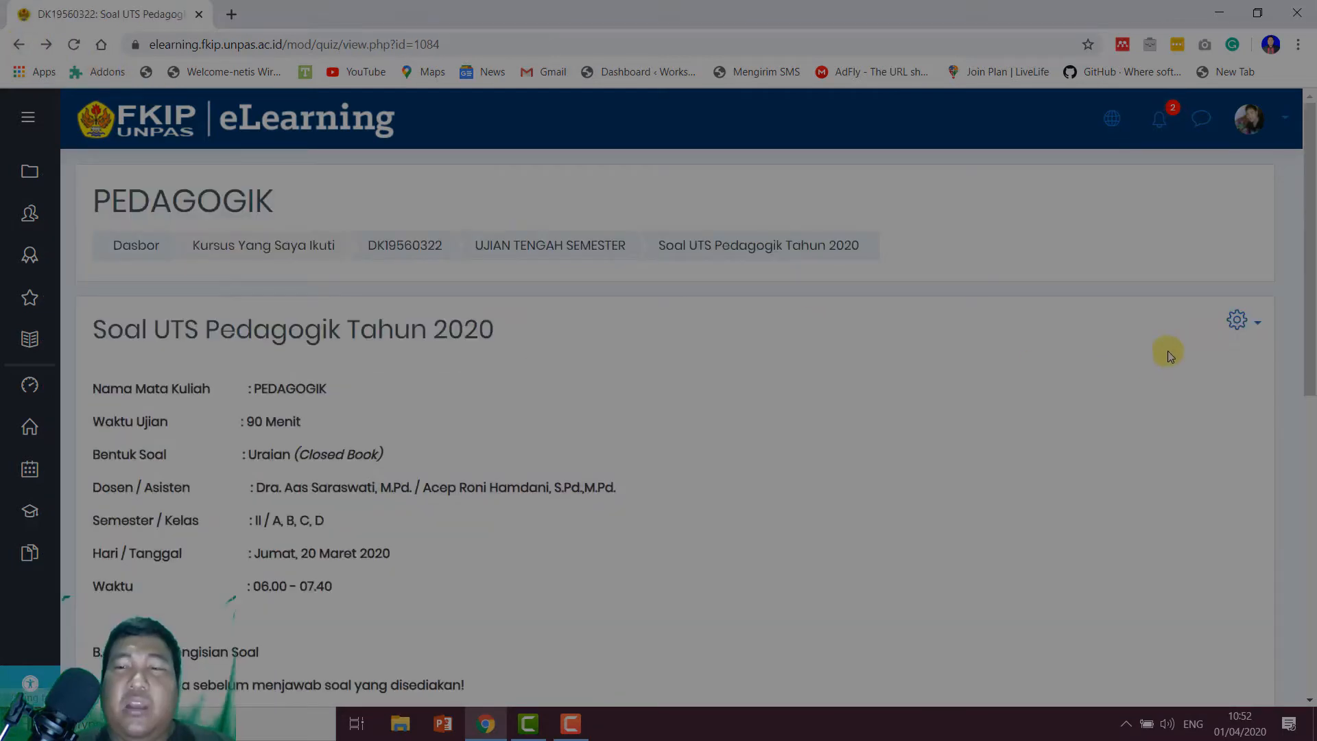
pyautogui.click(1245, 328)
pyautogui.scroll(-3, 1245, 322)
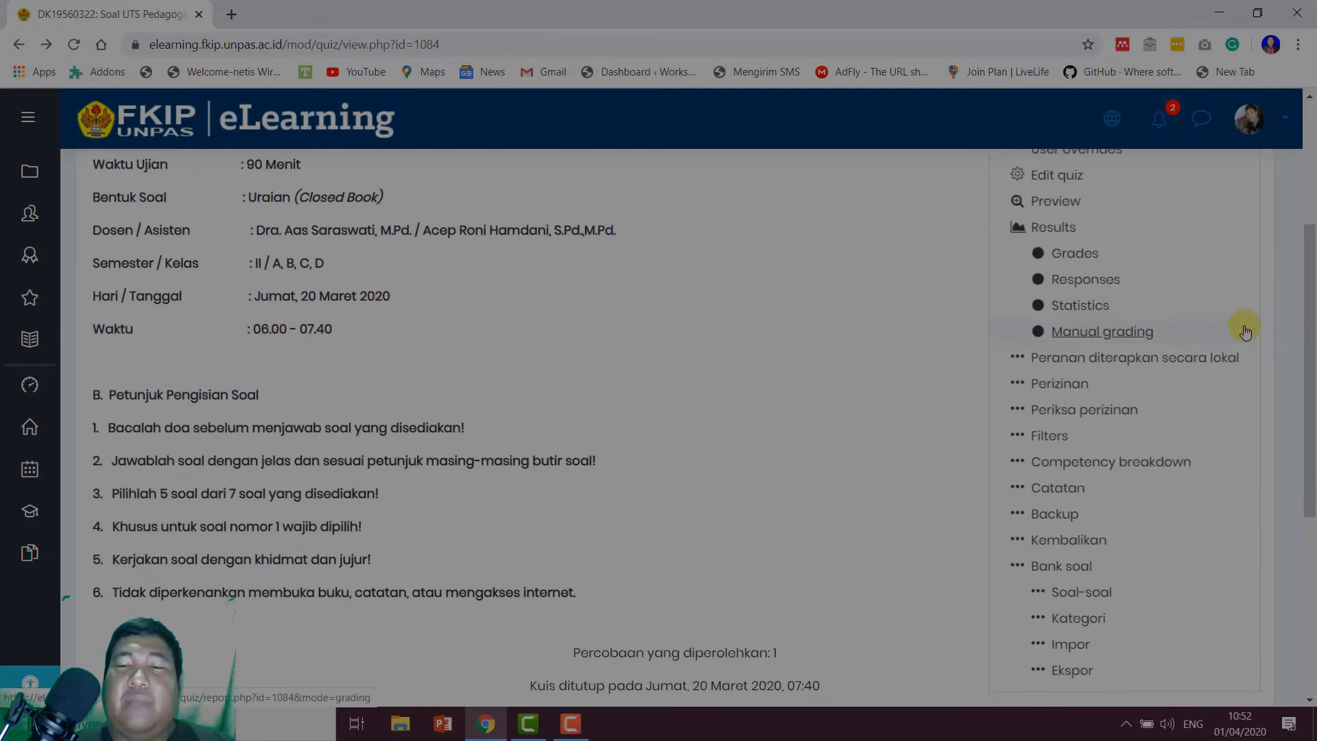
pyautogui.click(1099, 333)
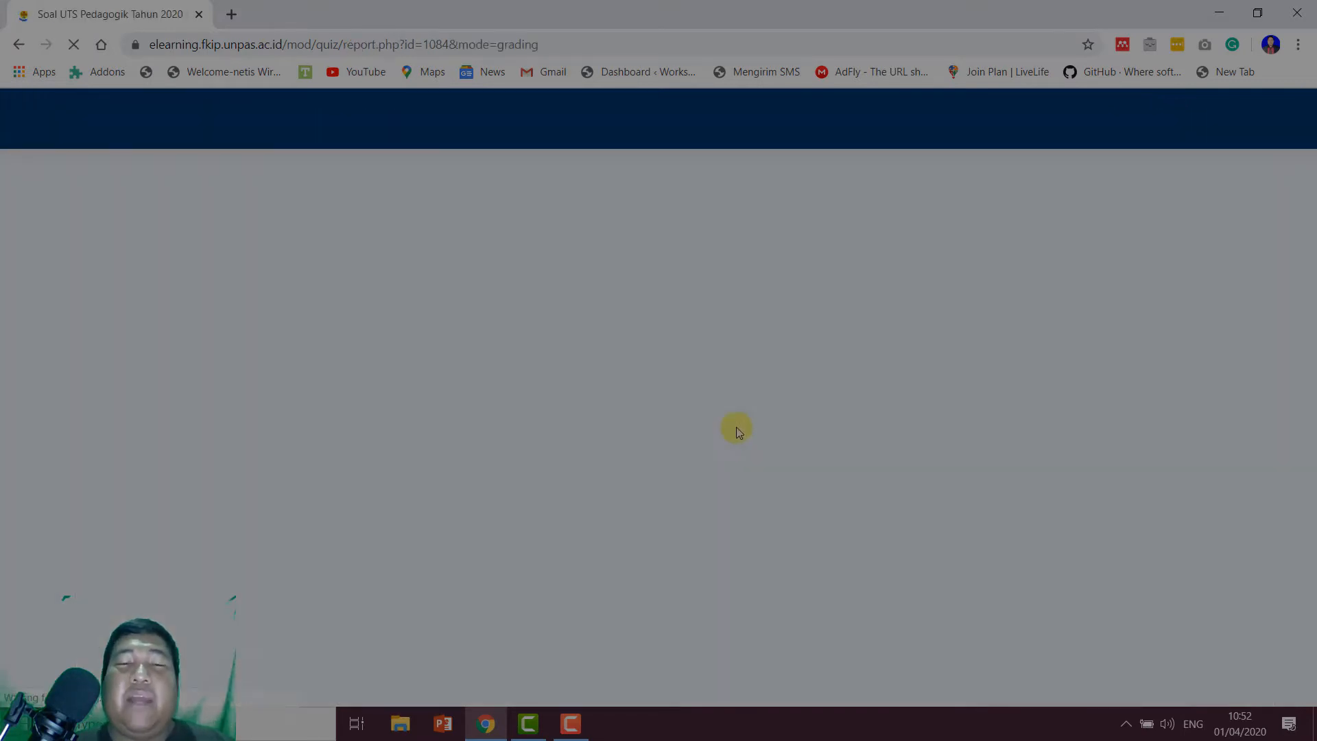
# Step: Look over the questions that need grading and open the ungraded attempts for Soal No. 4
pyautogui.scroll(-2, 744, 427)
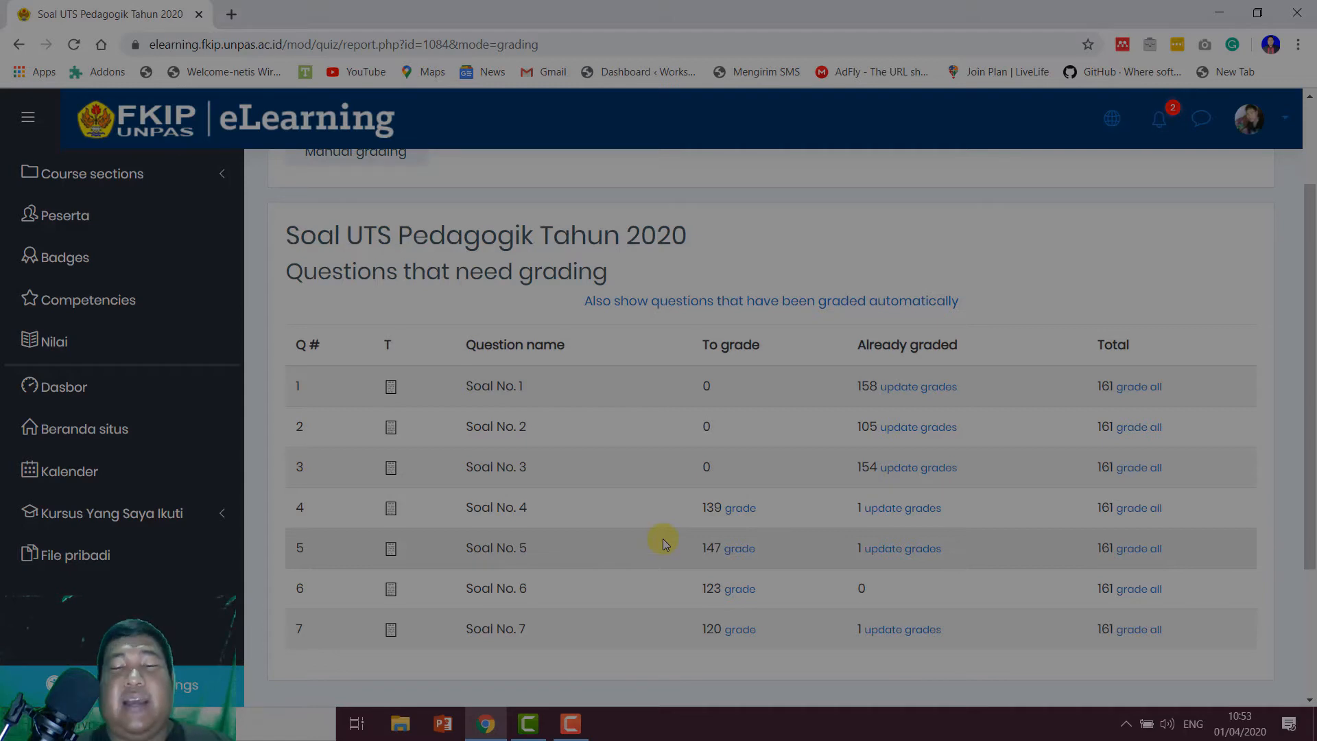
pyautogui.scroll(-3, 735, 402)
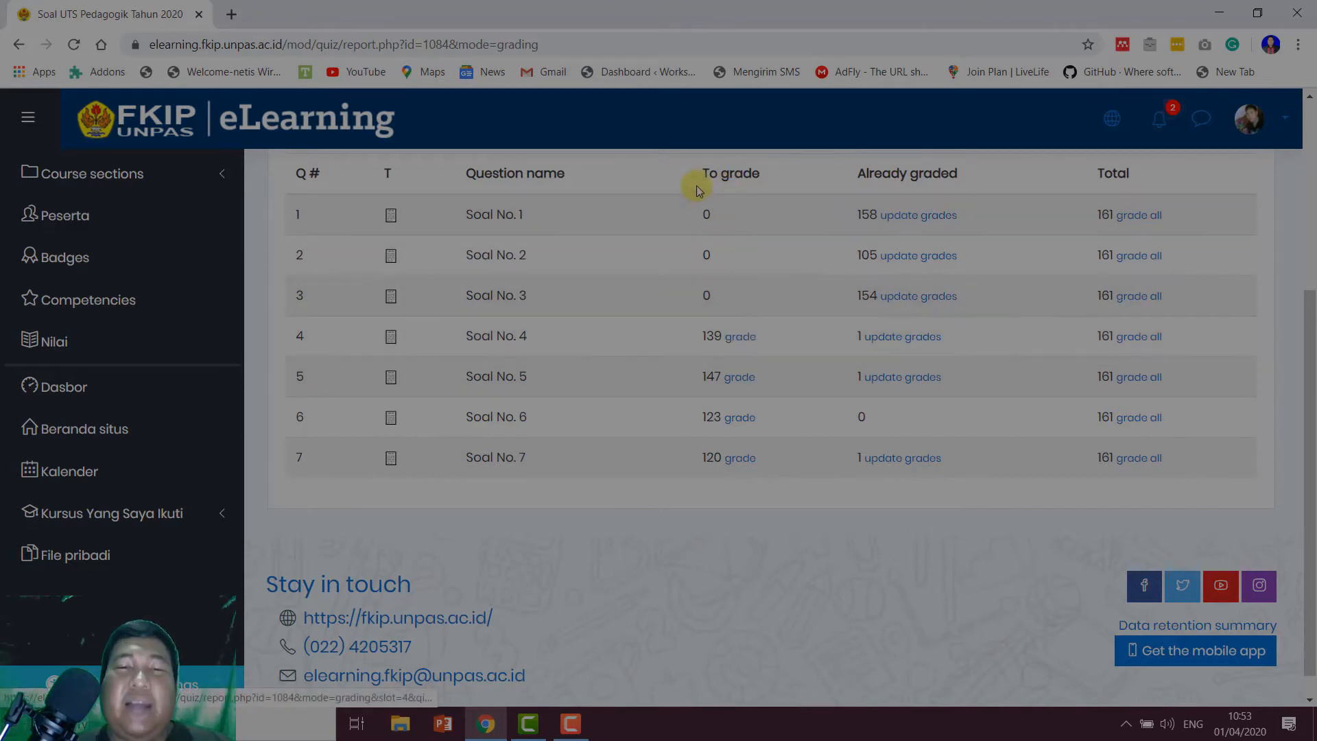
pyautogui.click(741, 338)
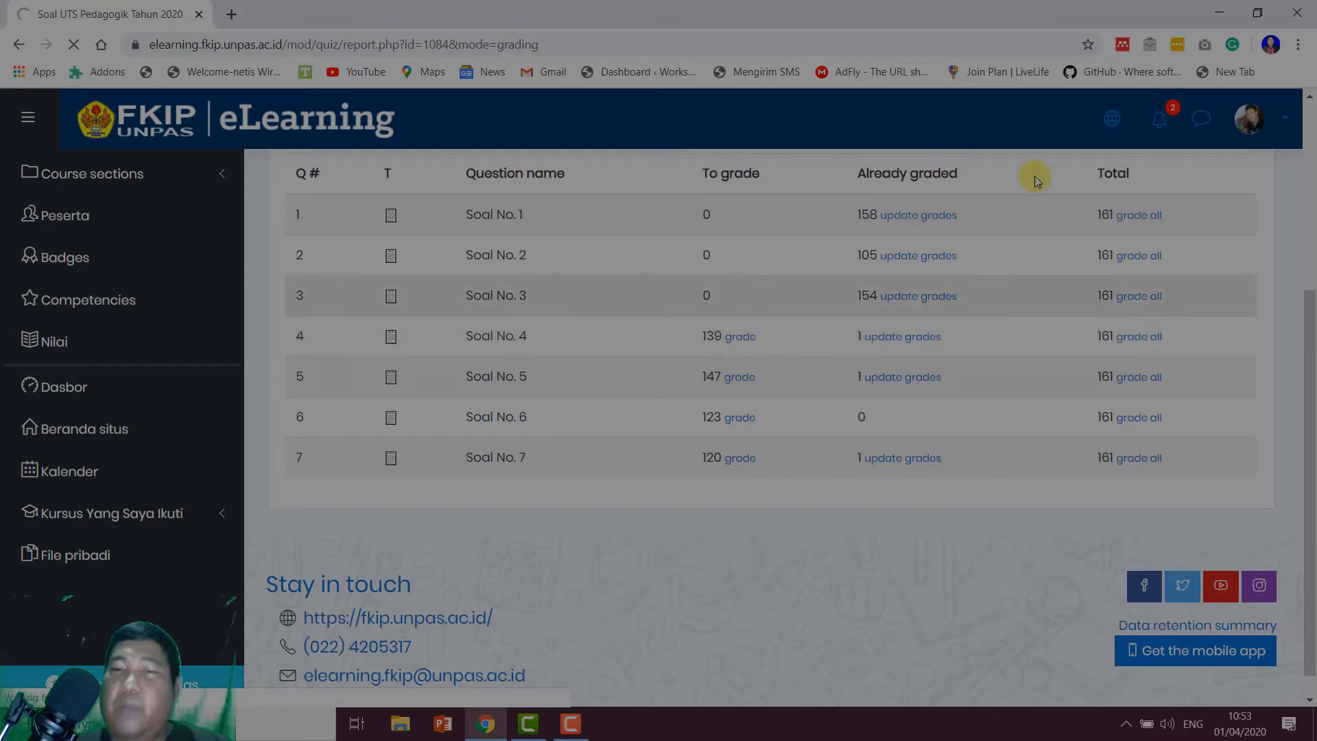
# Step: Read the first student's essay answer to Soal No. 4 and give it a mark of 0,48 out of 0,80
pyautogui.scroll(-10, 845, 295)
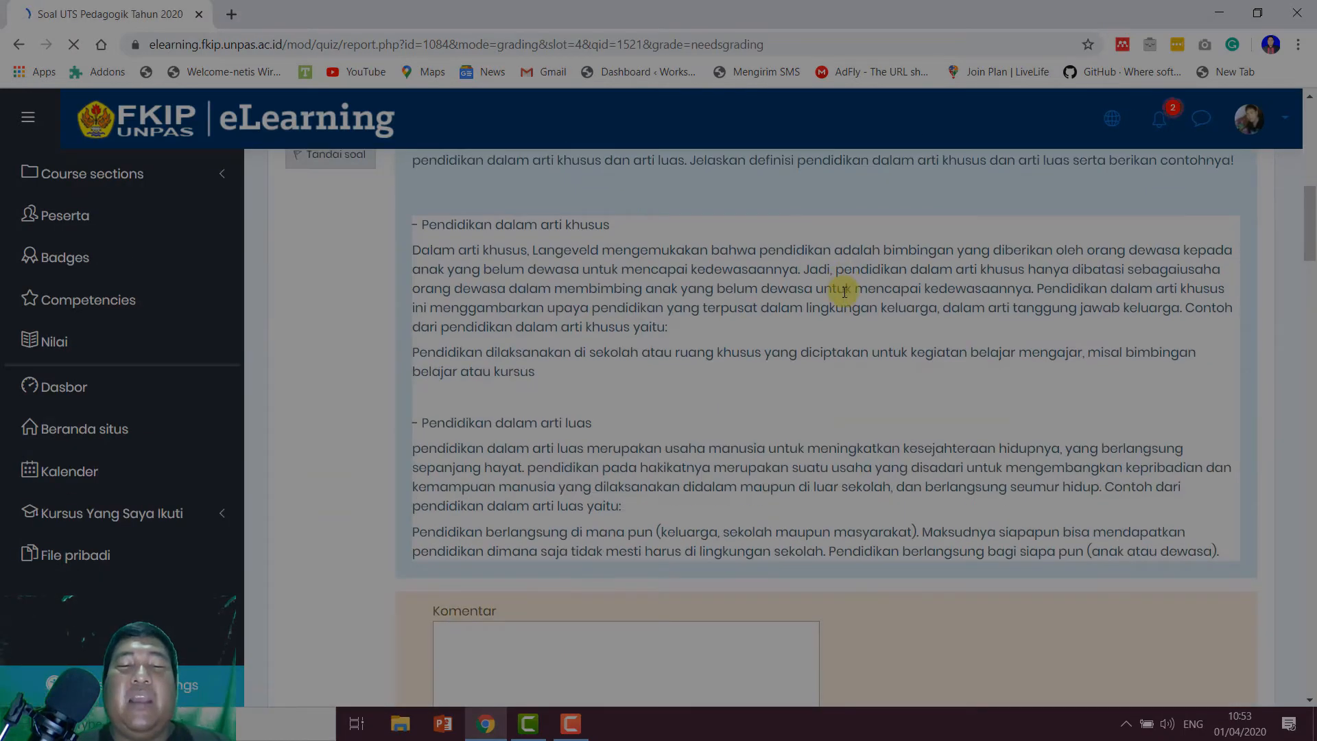
pyautogui.scroll(5, 845, 296)
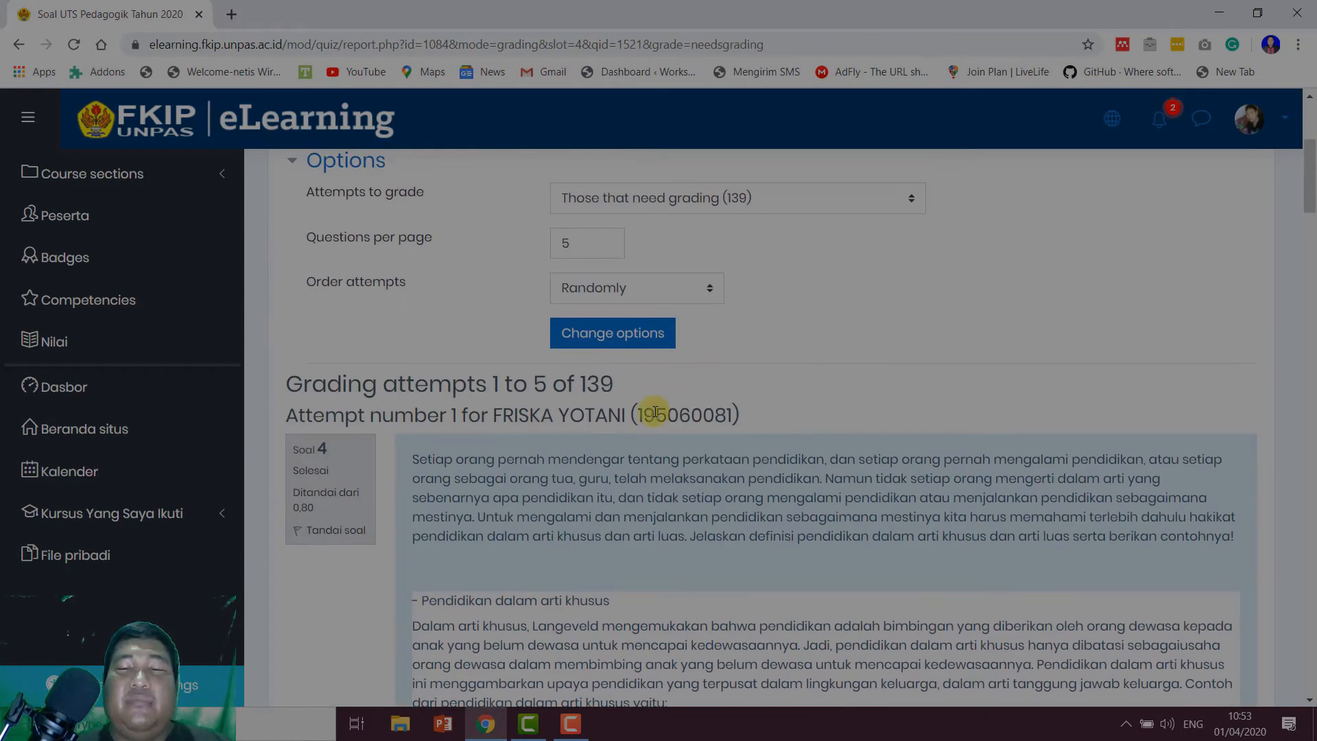
pyautogui.scroll(-3, 656, 412)
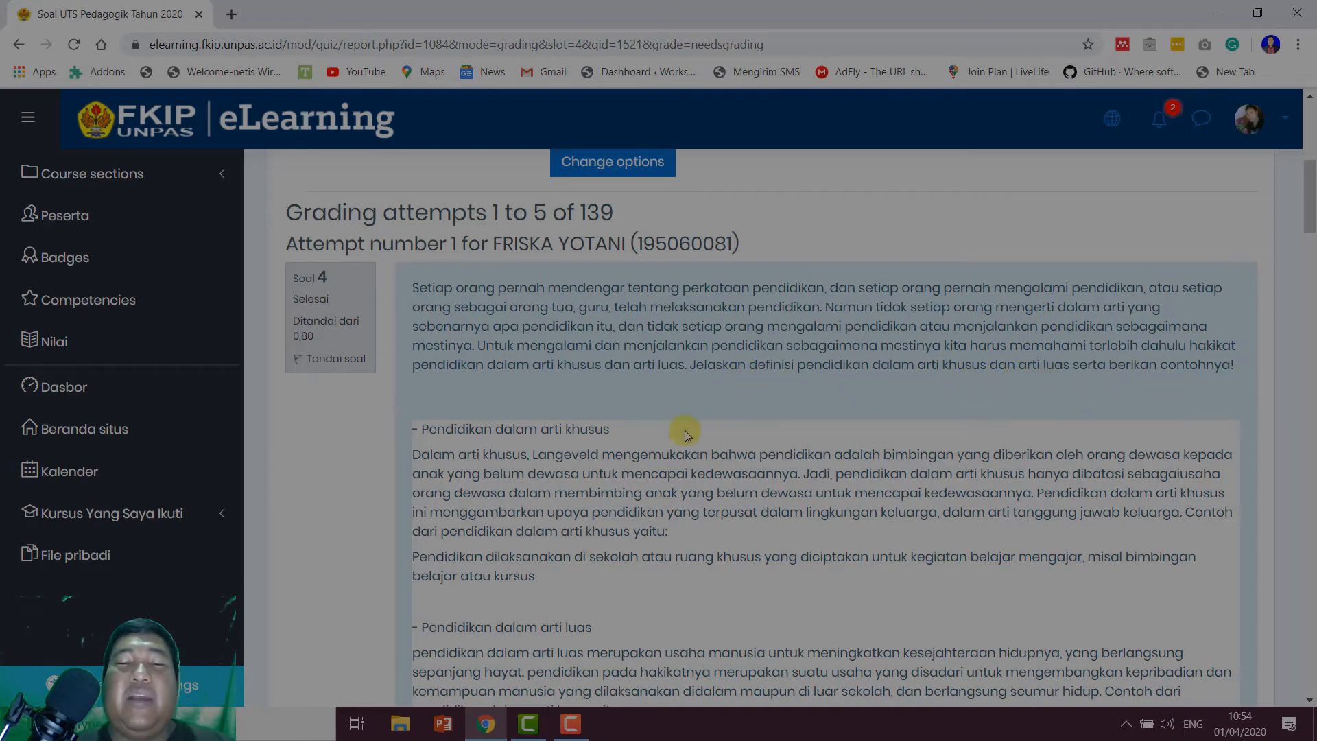
pyautogui.scroll(-3, 685, 430)
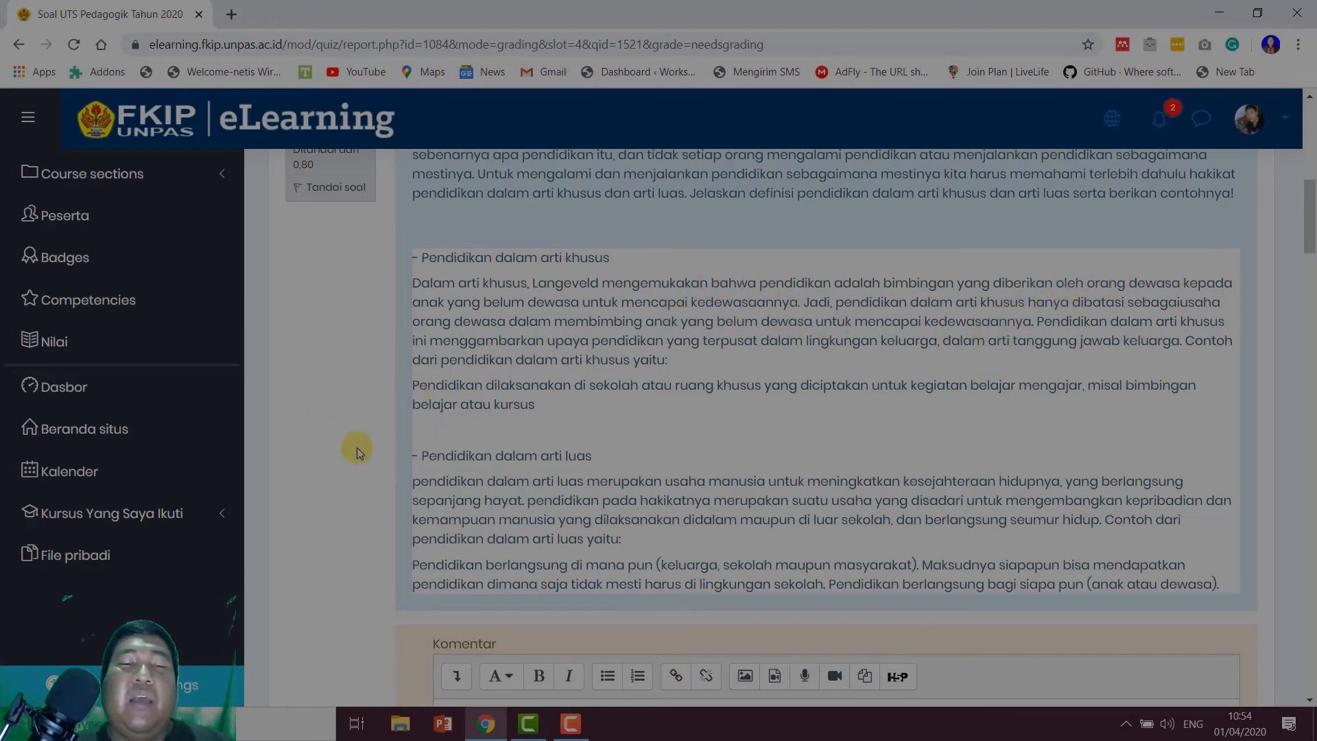
pyautogui.scroll(-1, 604, 505)
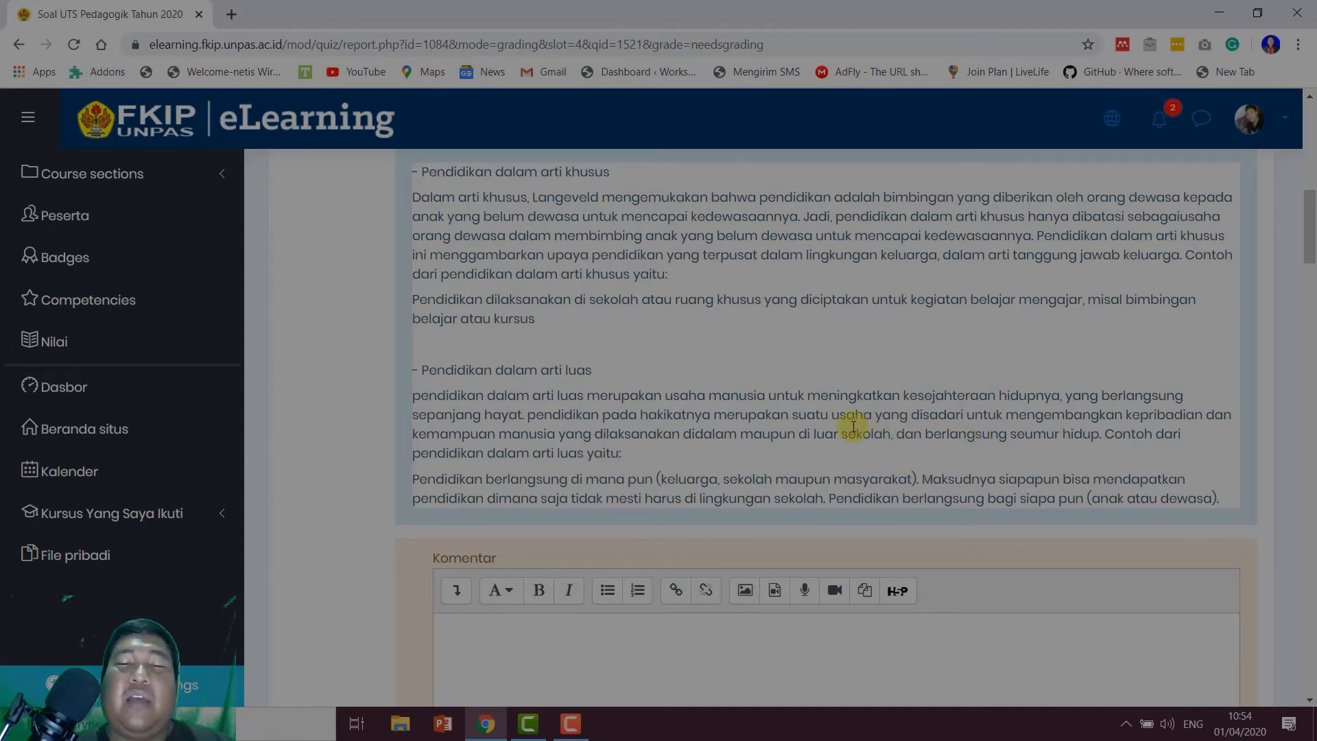
pyautogui.scroll(-2, 779, 408)
pyautogui.scroll(4, 773, 403)
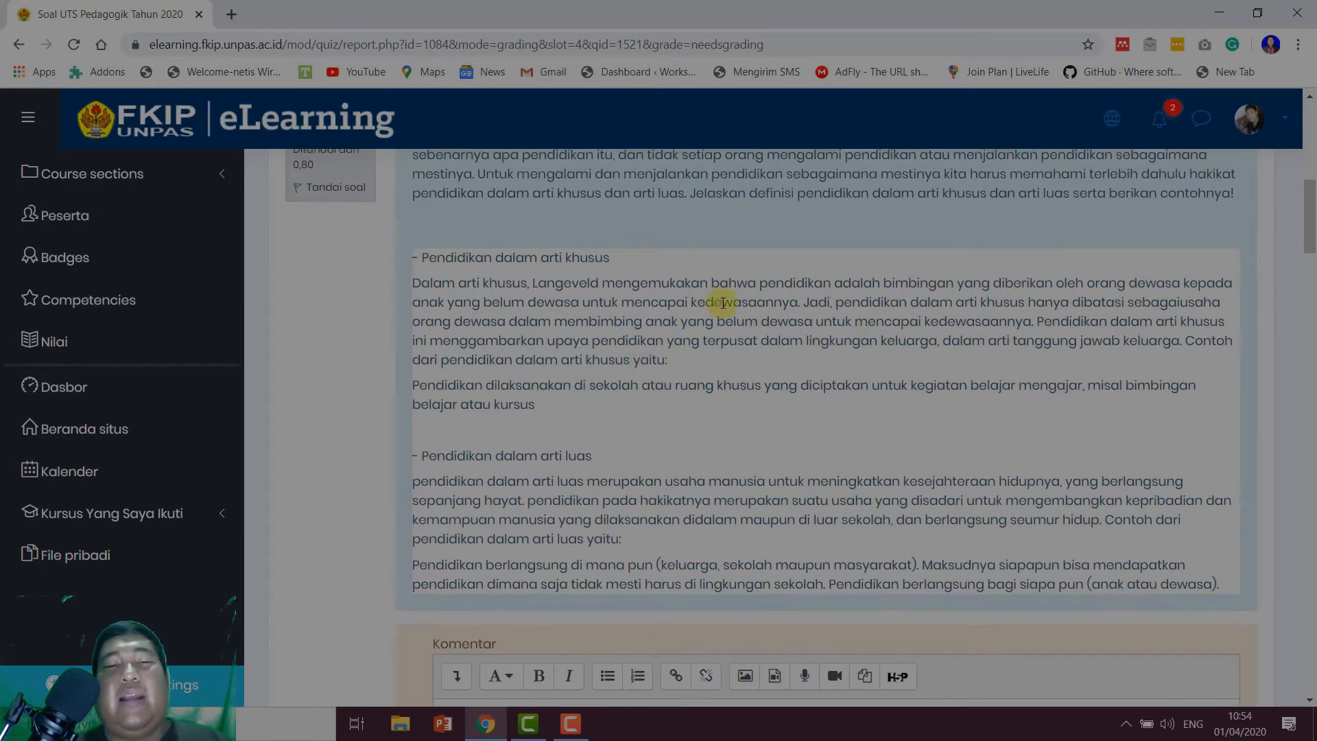
pyautogui.scroll(-7, 782, 319)
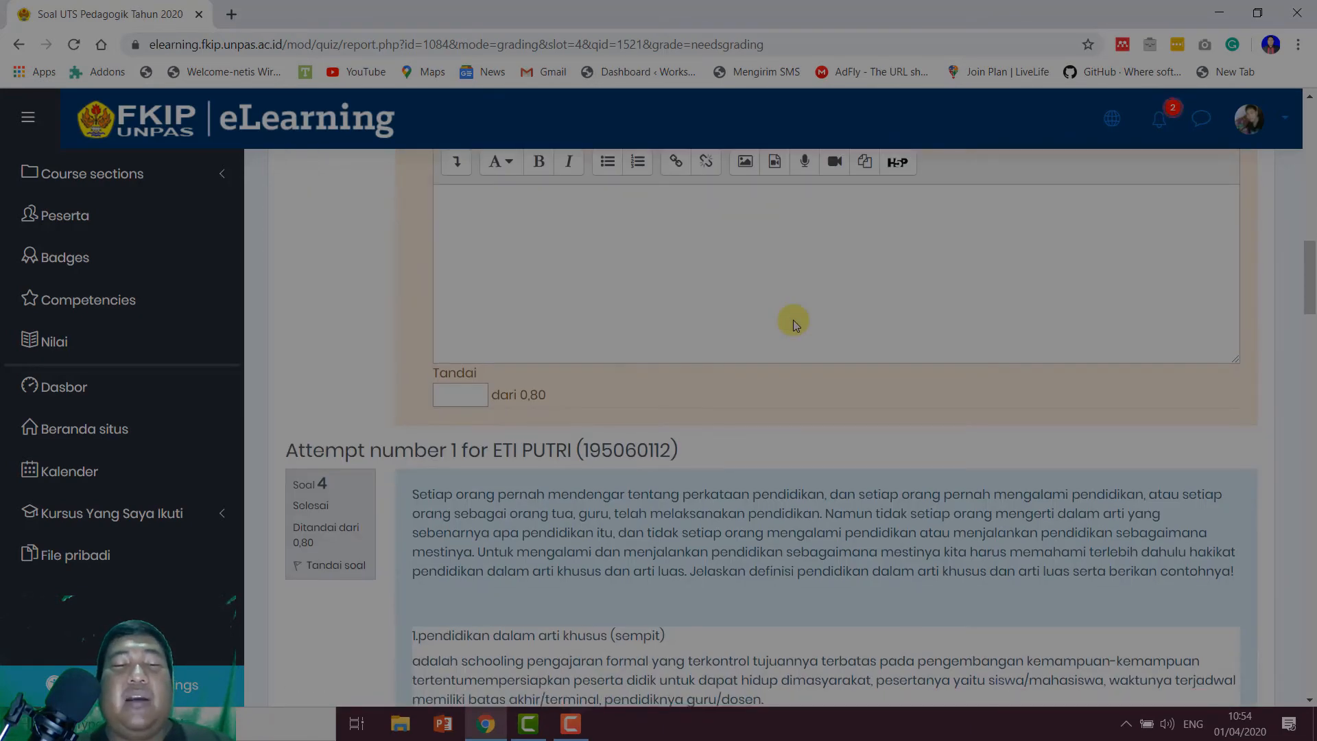
pyautogui.click(457, 393)
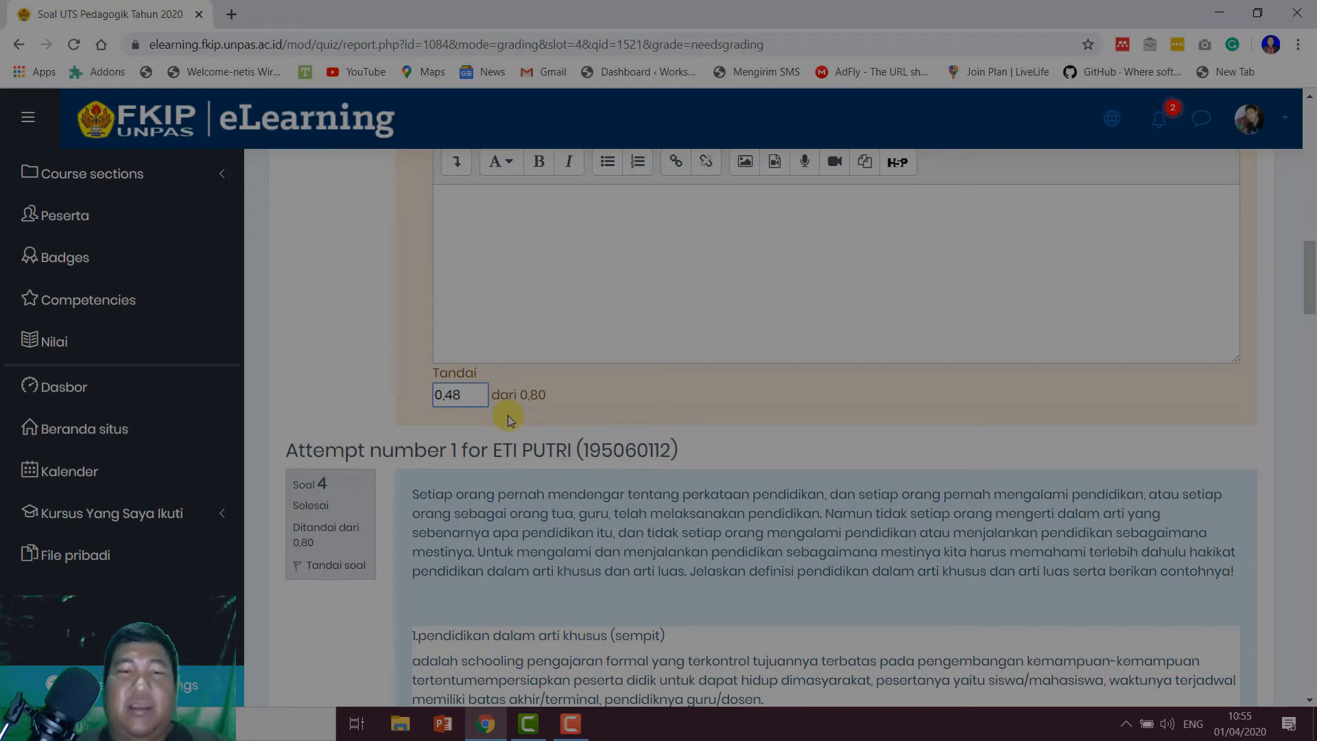
# Step: Look through the other attempts on the grading page and check the available choices for Attempts to grade
pyautogui.scroll(-3, 530, 445)
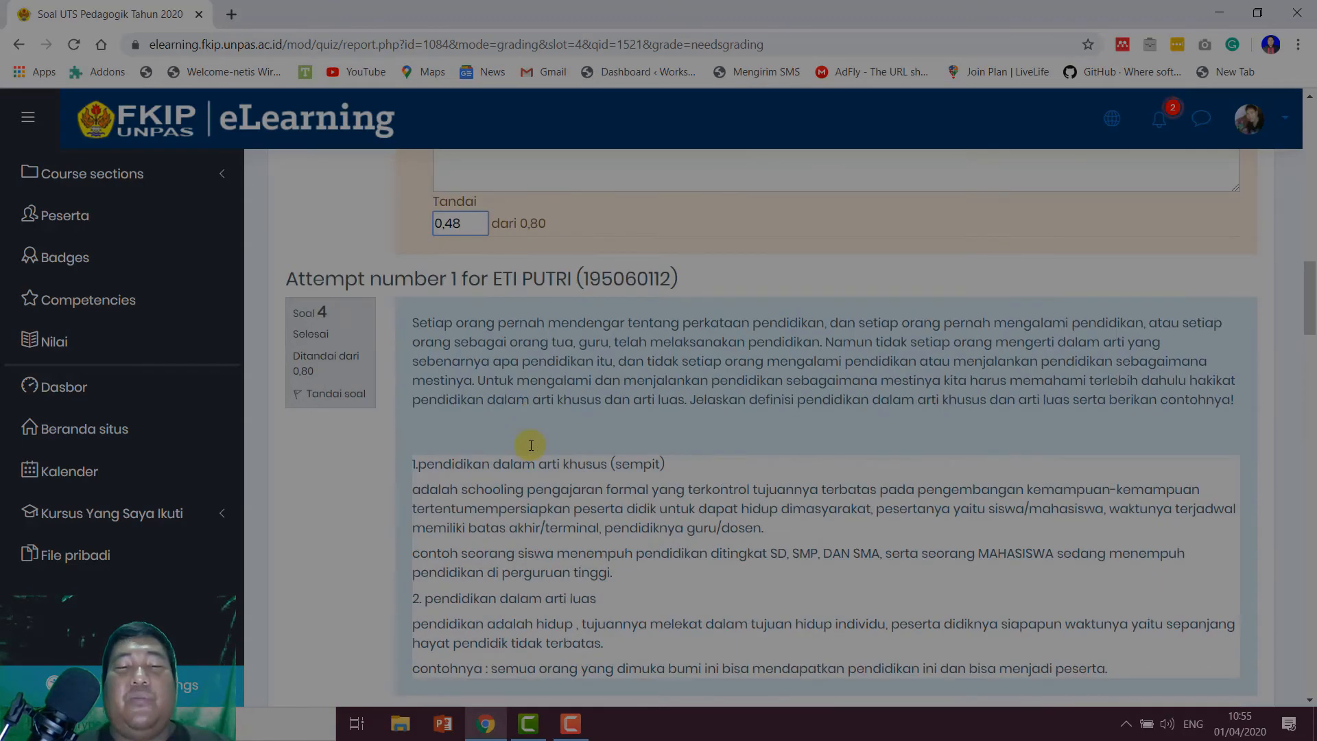
pyautogui.scroll(-20, 531, 445)
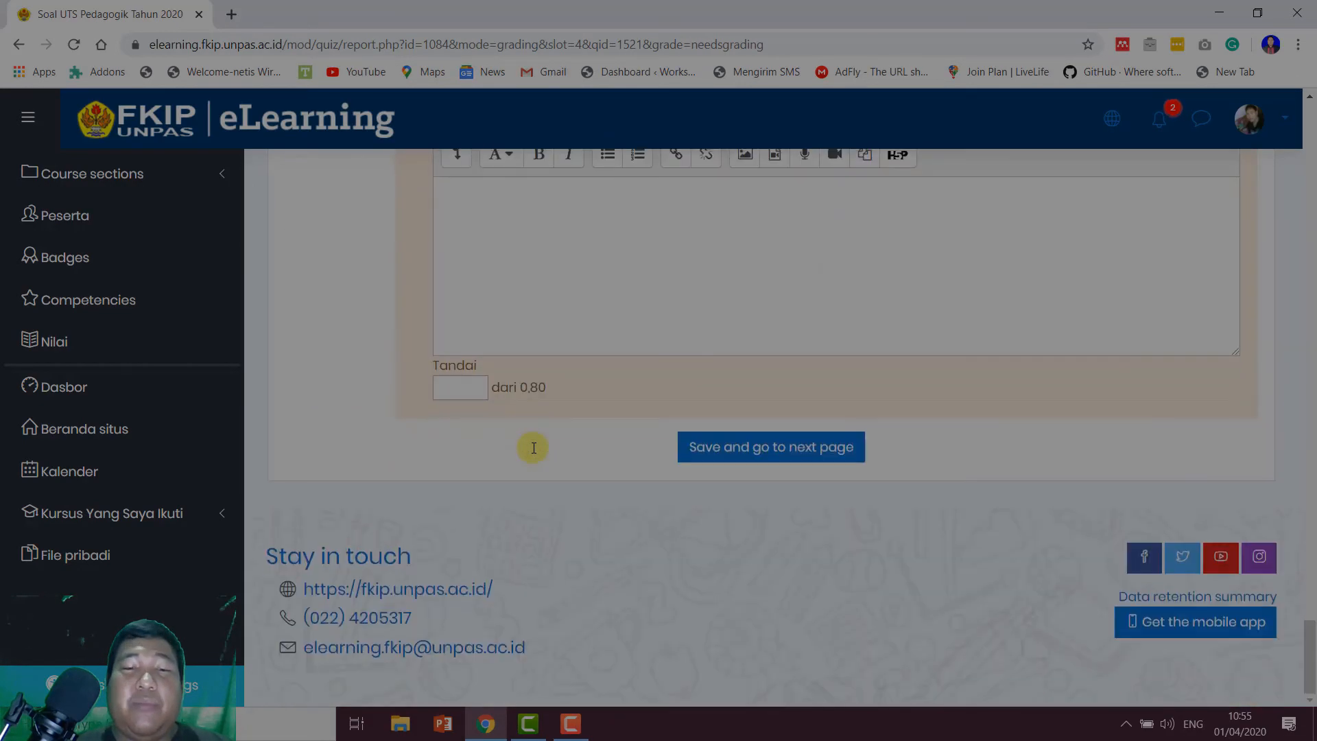
pyautogui.scroll(15, 745, 456)
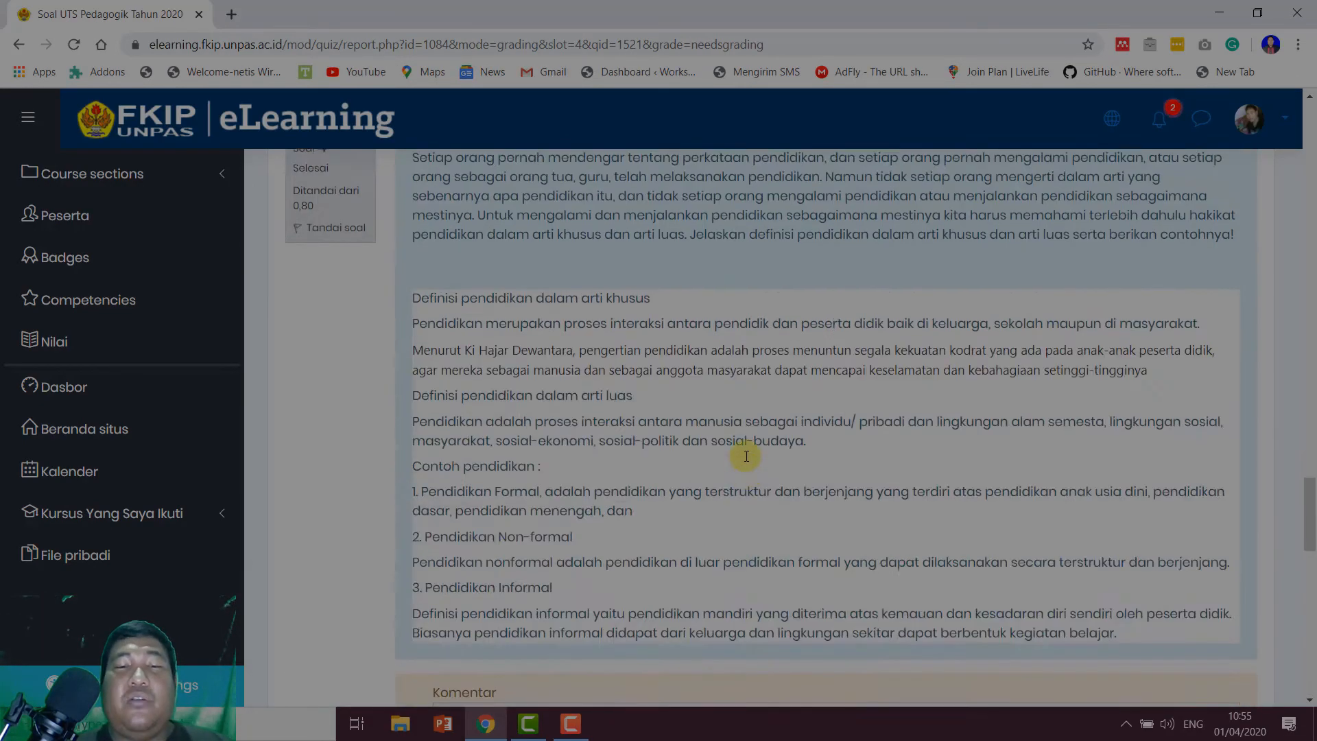
pyautogui.scroll(15, 747, 455)
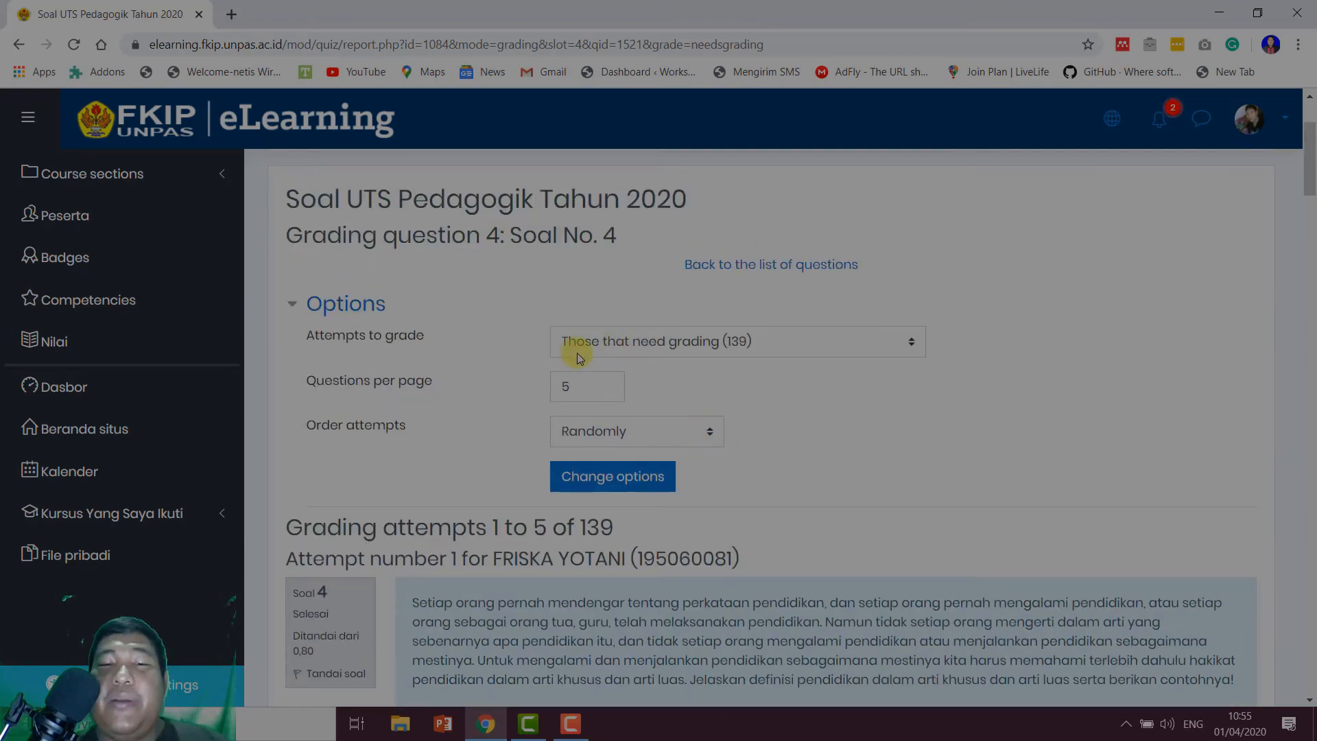
pyautogui.click(596, 340)
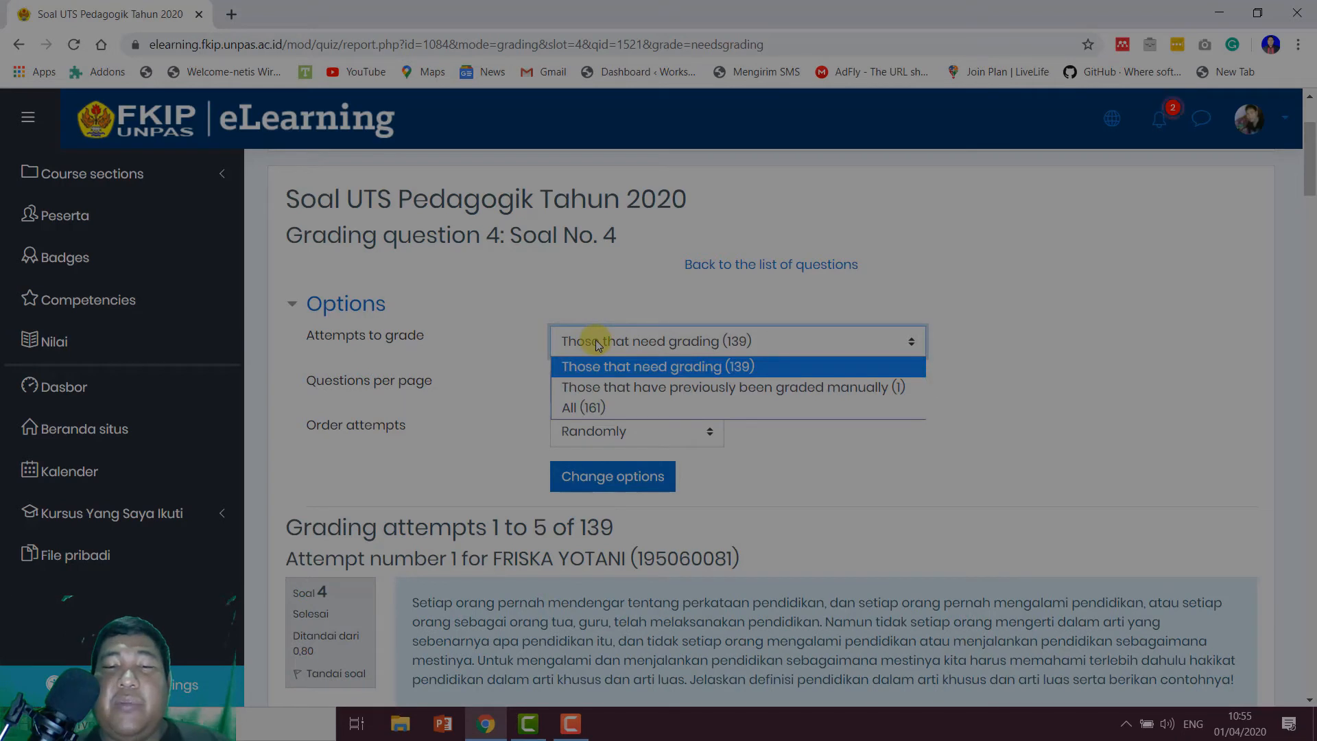
pyautogui.click(596, 340)
pyautogui.click(596, 340)
pyautogui.click(596, 340)
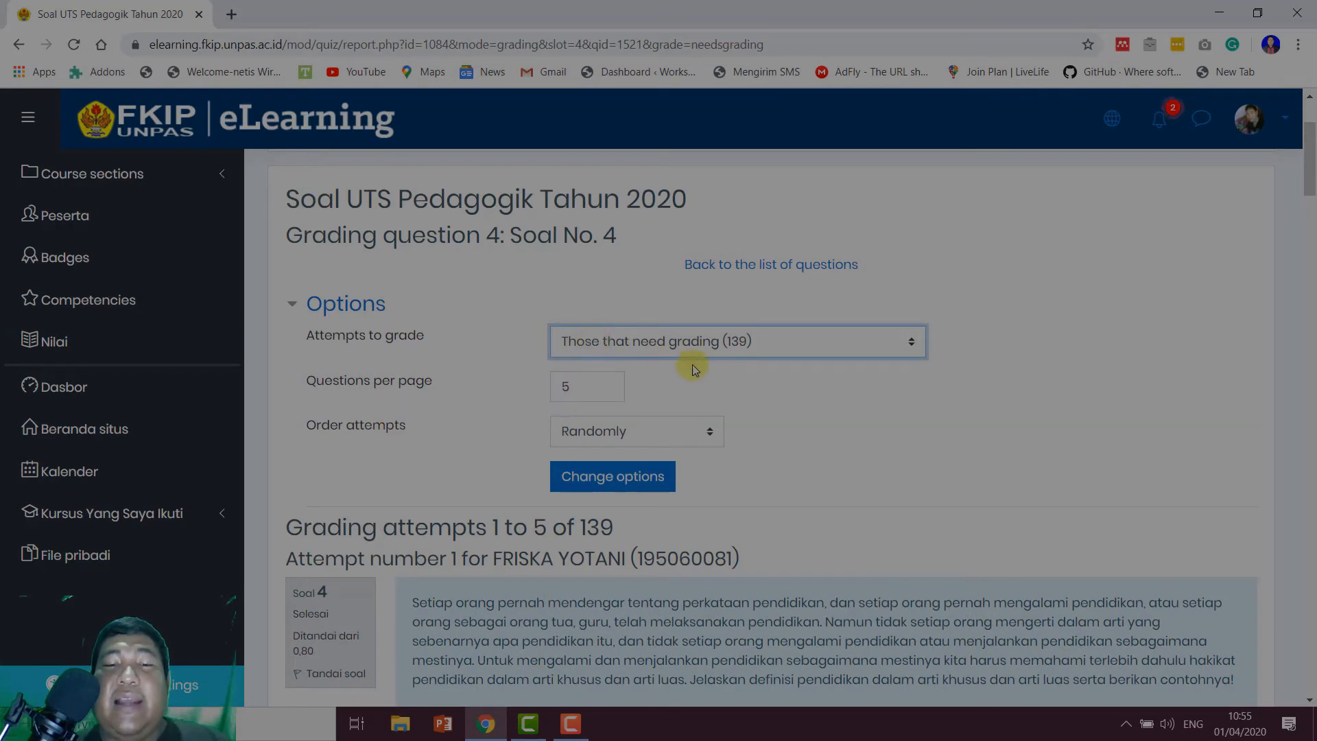
pyautogui.click(747, 352)
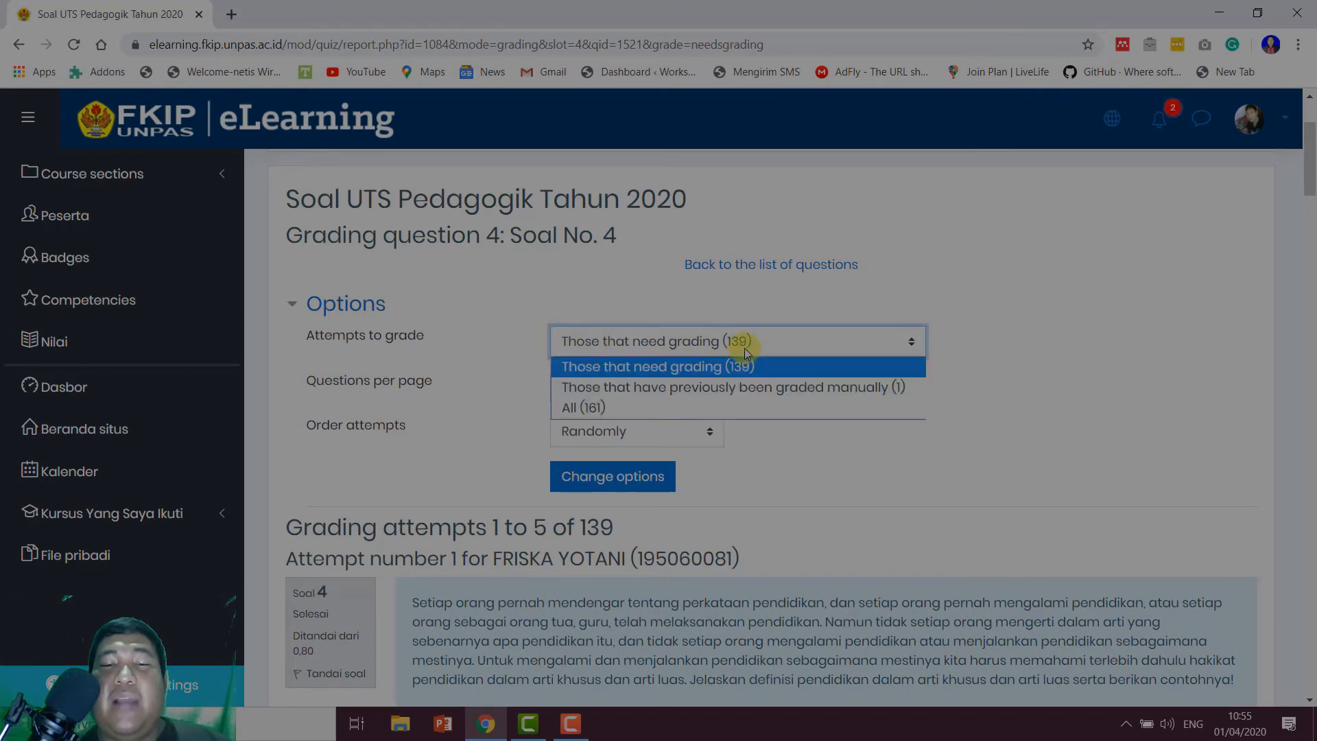
pyautogui.click(747, 352)
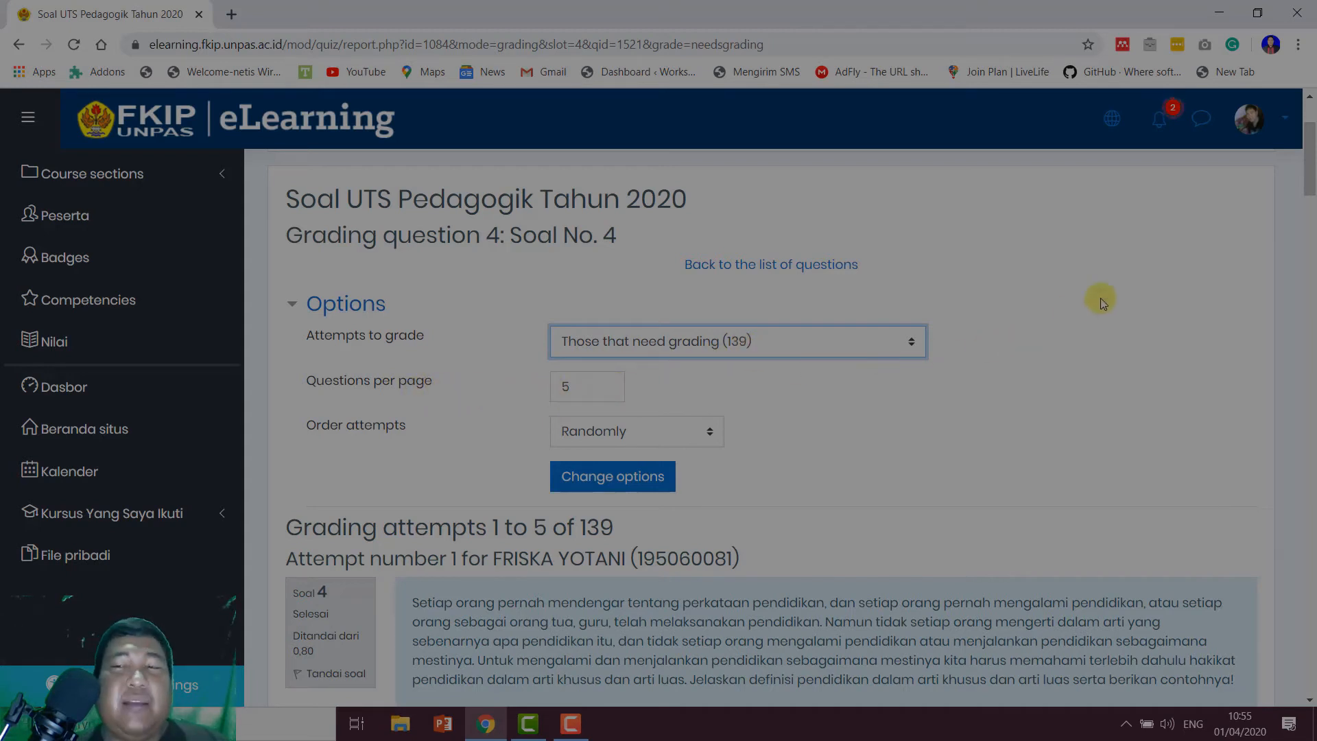
# Step: Look over the page's attempts once more, save the entered mark and go to the next page of attempts
pyautogui.scroll(-7, 1153, 279)
pyautogui.scroll(-20, 1154, 278)
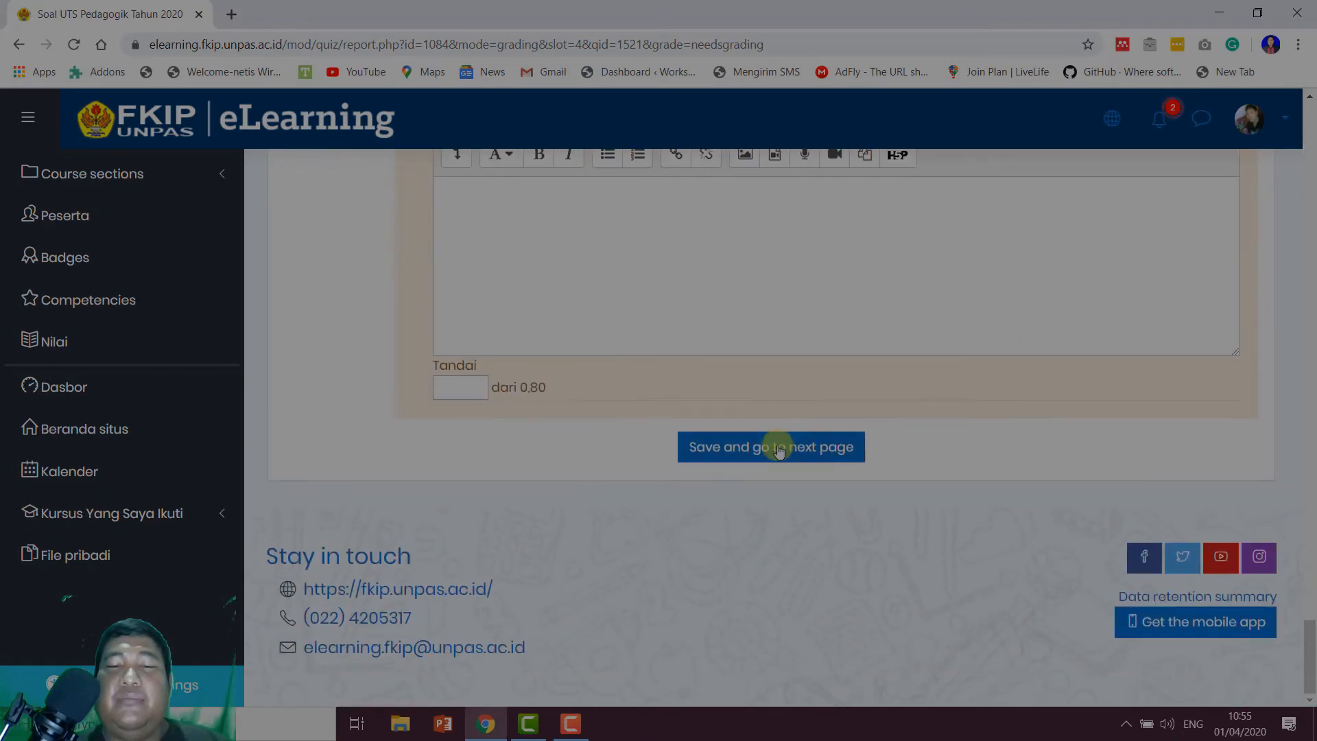
pyautogui.scroll(7, 785, 437)
pyautogui.scroll(15, 785, 436)
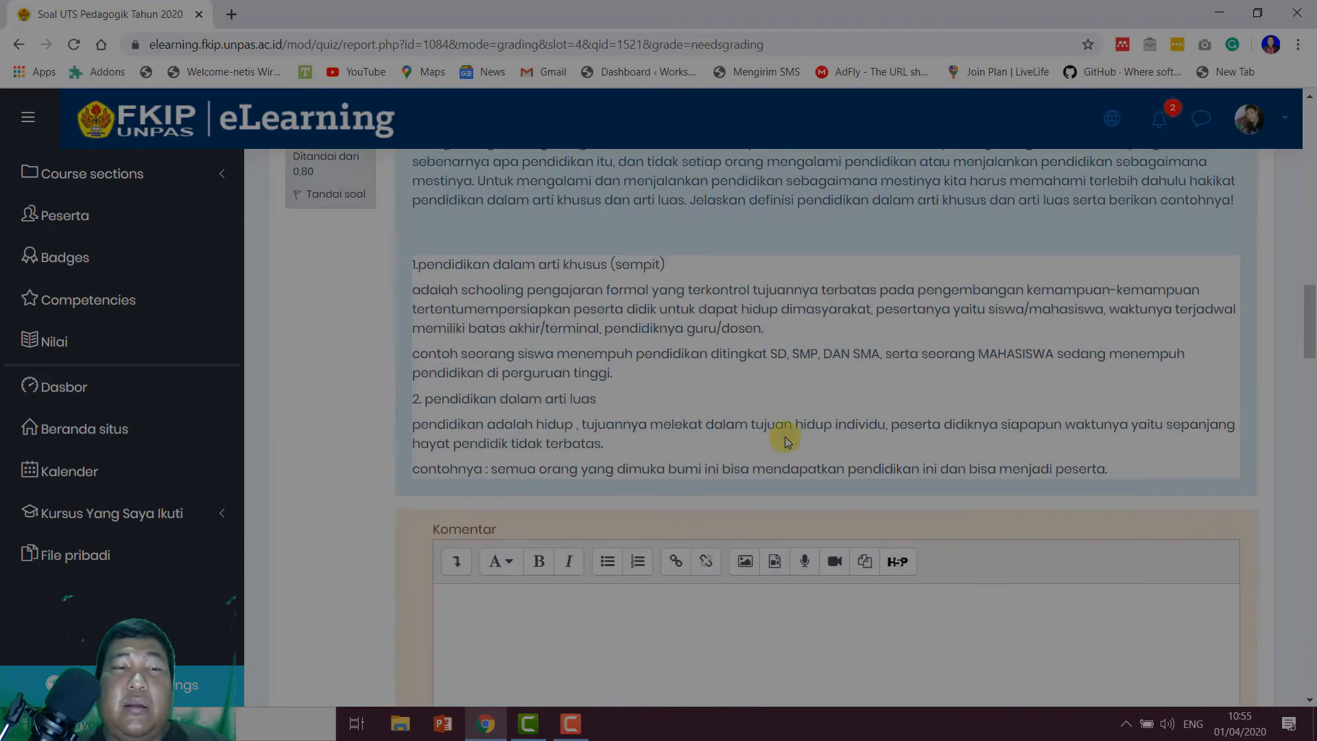
pyautogui.scroll(-20, 472, 508)
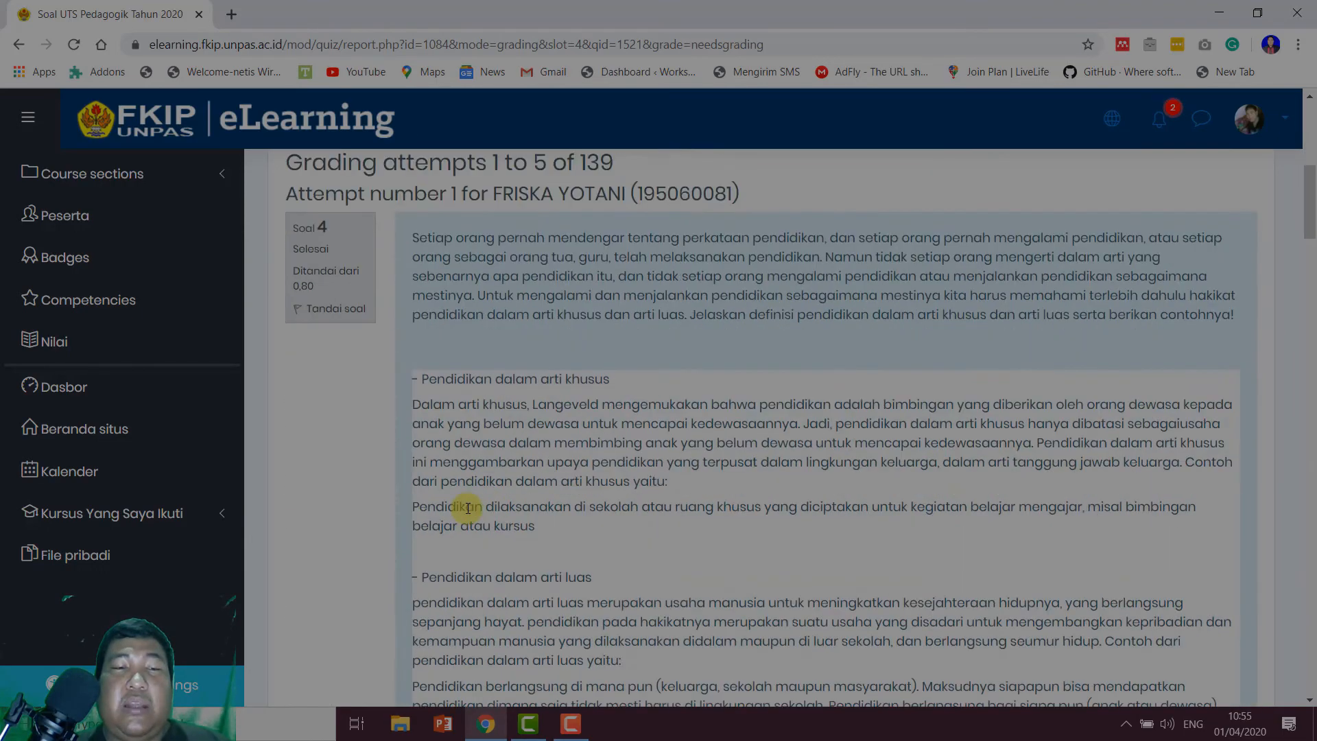
pyautogui.scroll(-20, 482, 492)
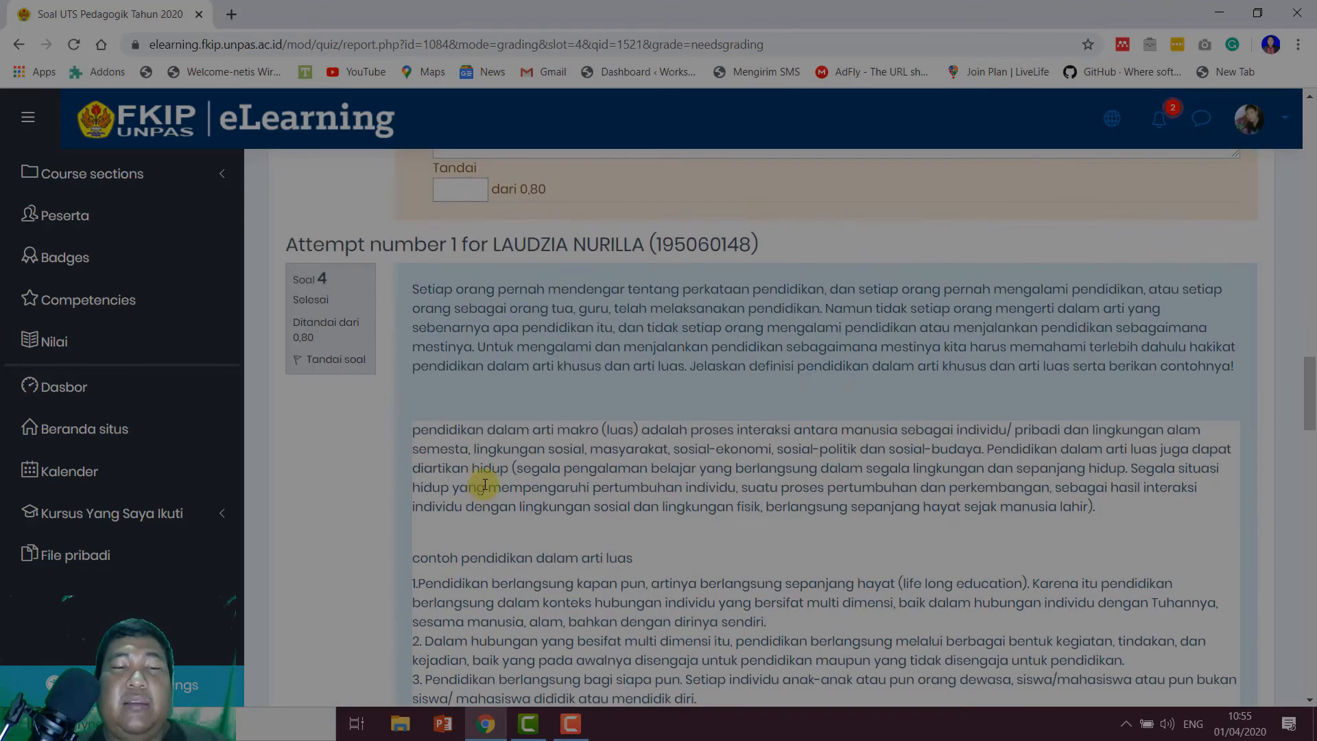
pyautogui.scroll(-10, 485, 484)
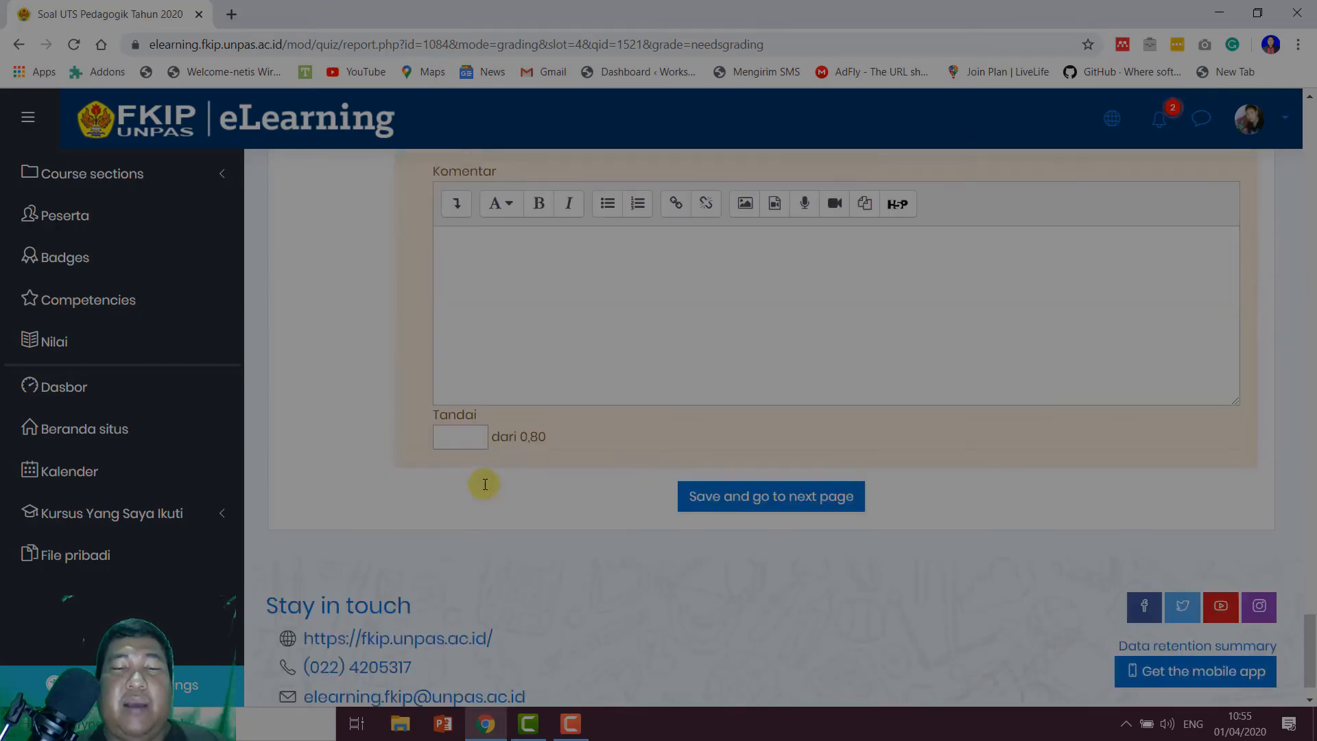
pyautogui.scroll(15, 755, 454)
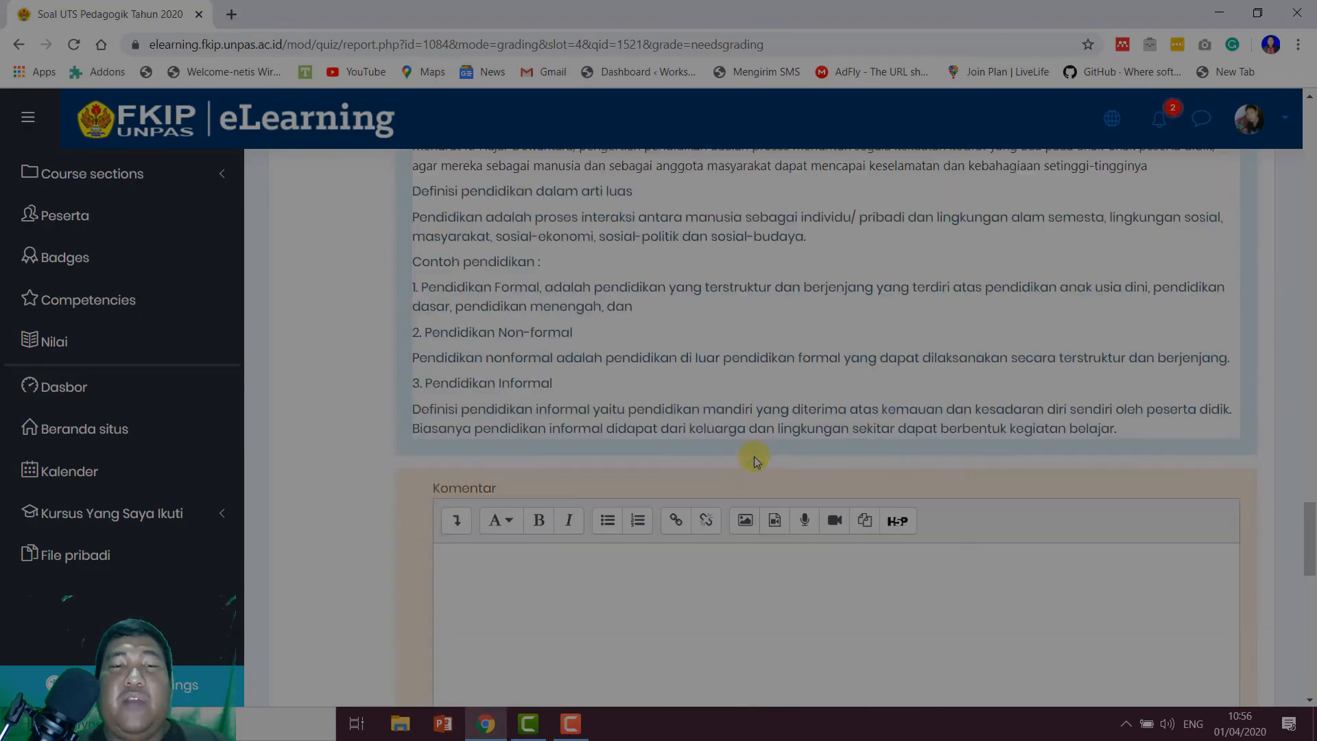
pyautogui.scroll(-15, 481, 293)
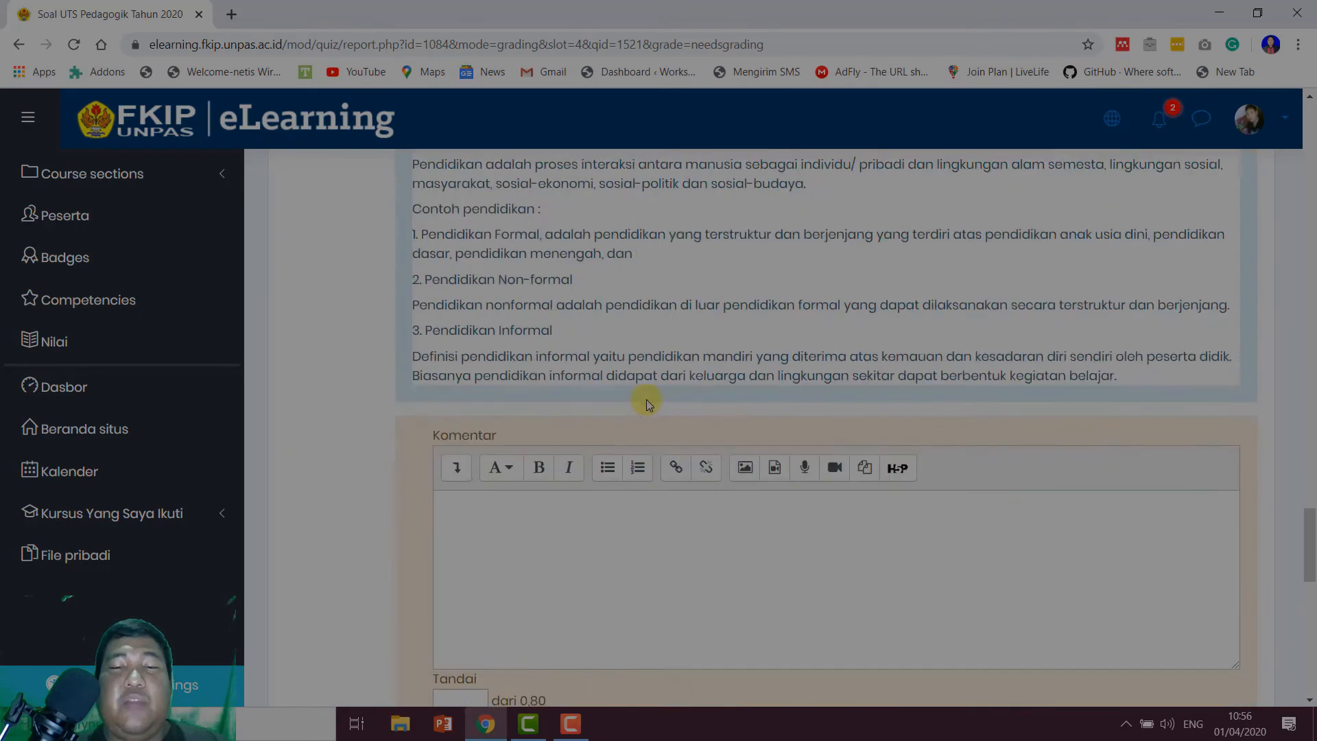
pyautogui.click(733, 445)
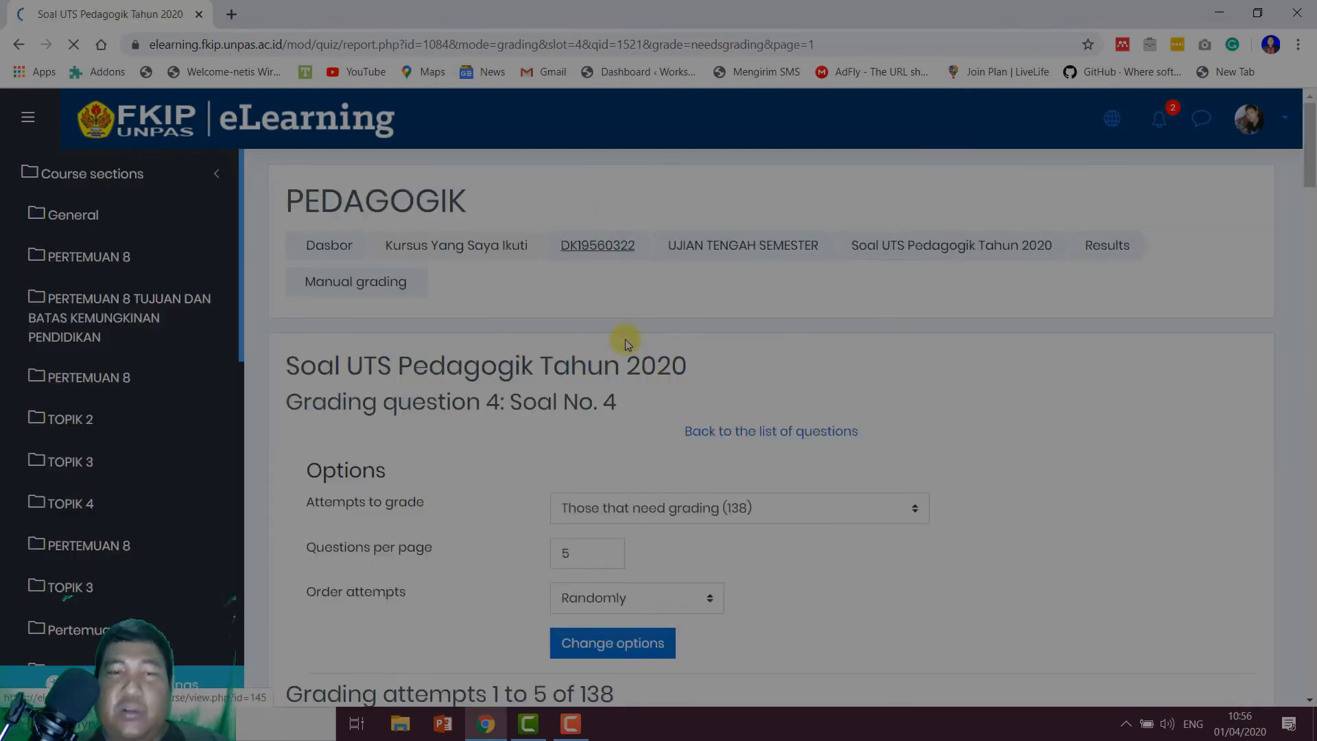
# Step: Set the grading page to show 10 questions per page and apply the changed options
pyautogui.scroll(-5, 652, 356)
pyautogui.scroll(-5, 715, 344)
pyautogui.scroll(8, 712, 347)
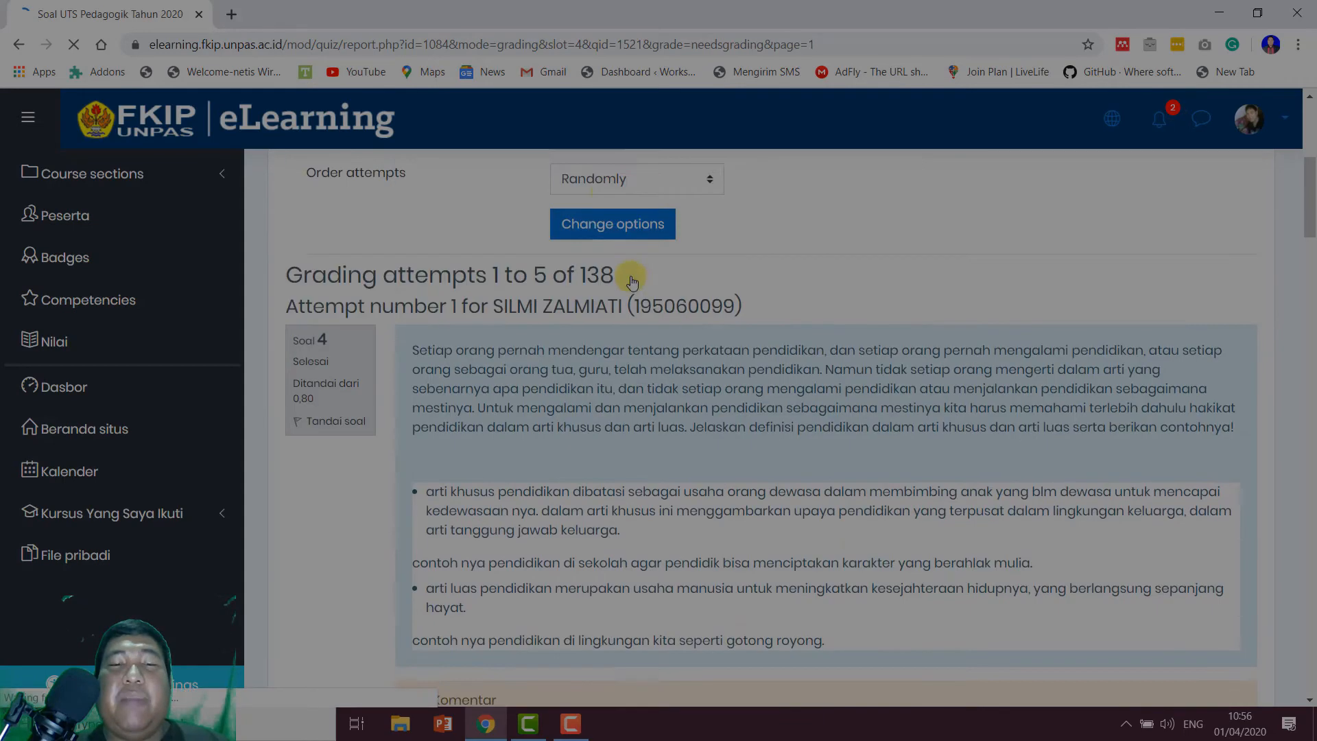
pyautogui.click(586, 412)
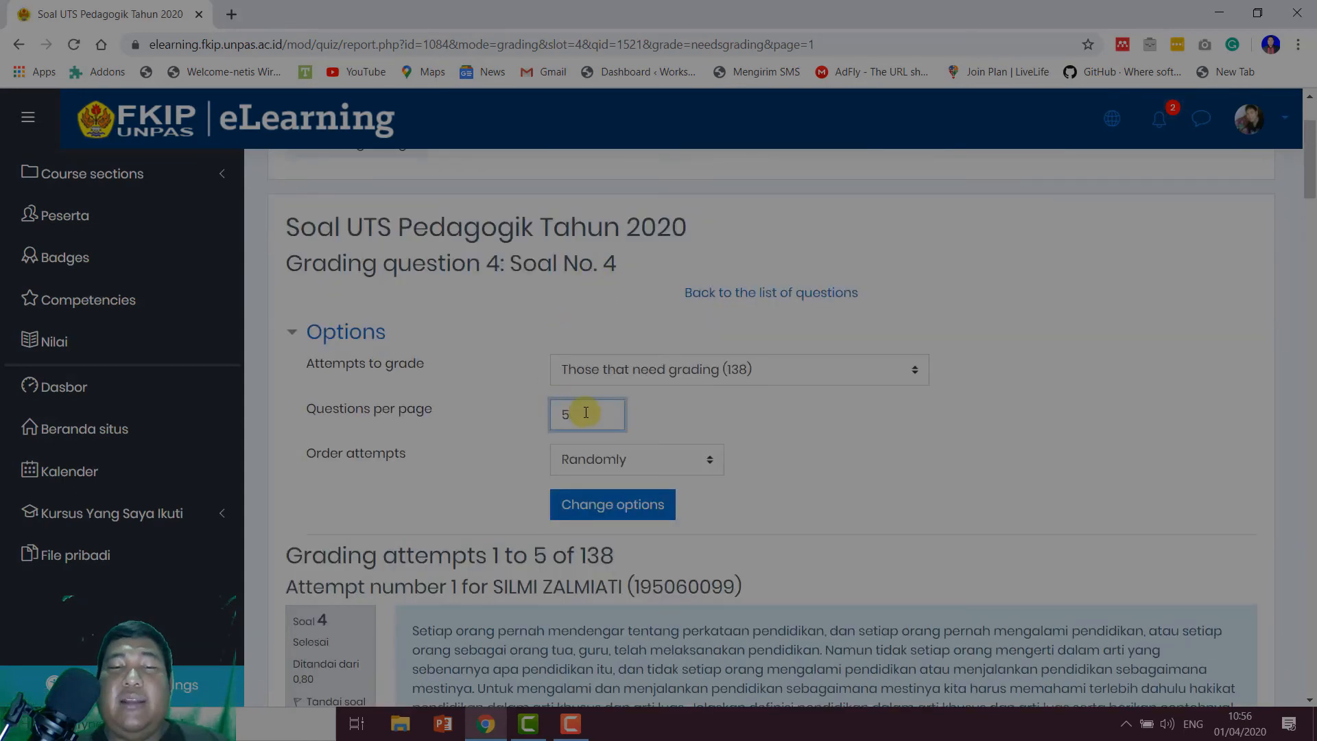
pyautogui.press('BackSpace')
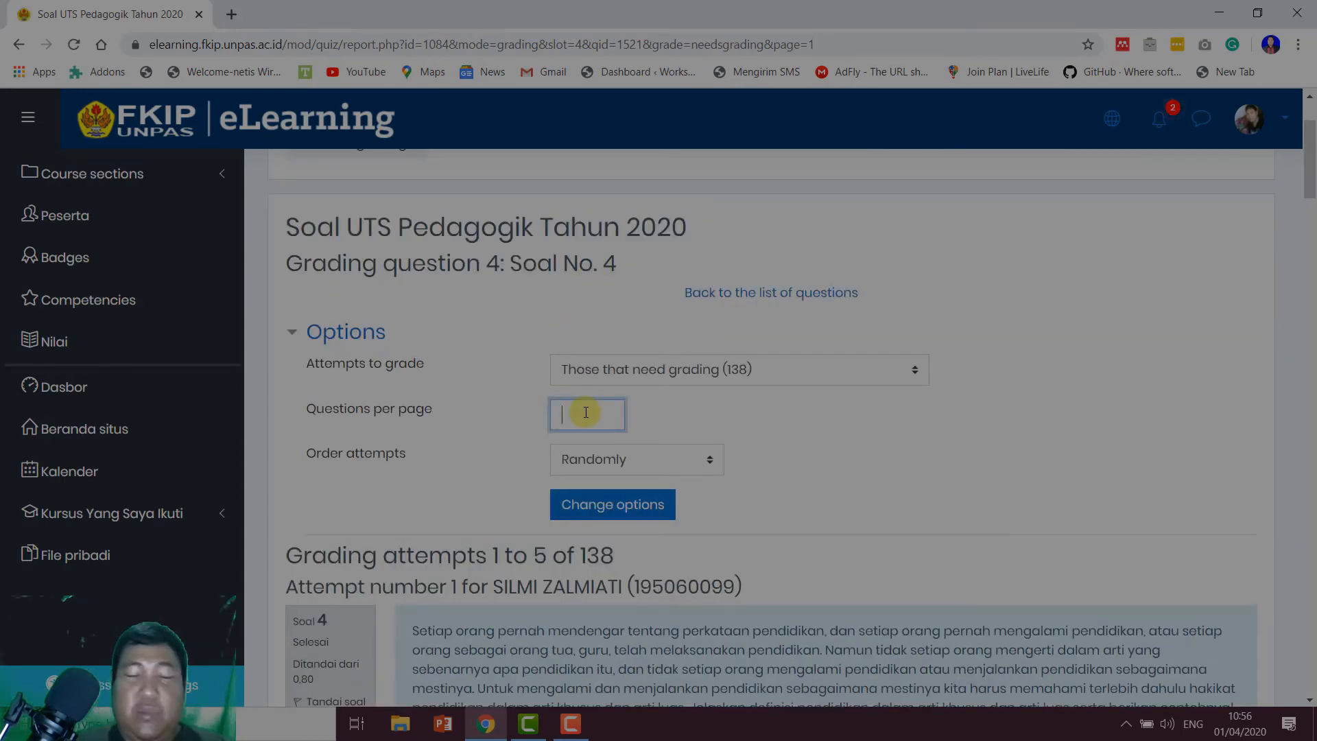
pyautogui.click(645, 511)
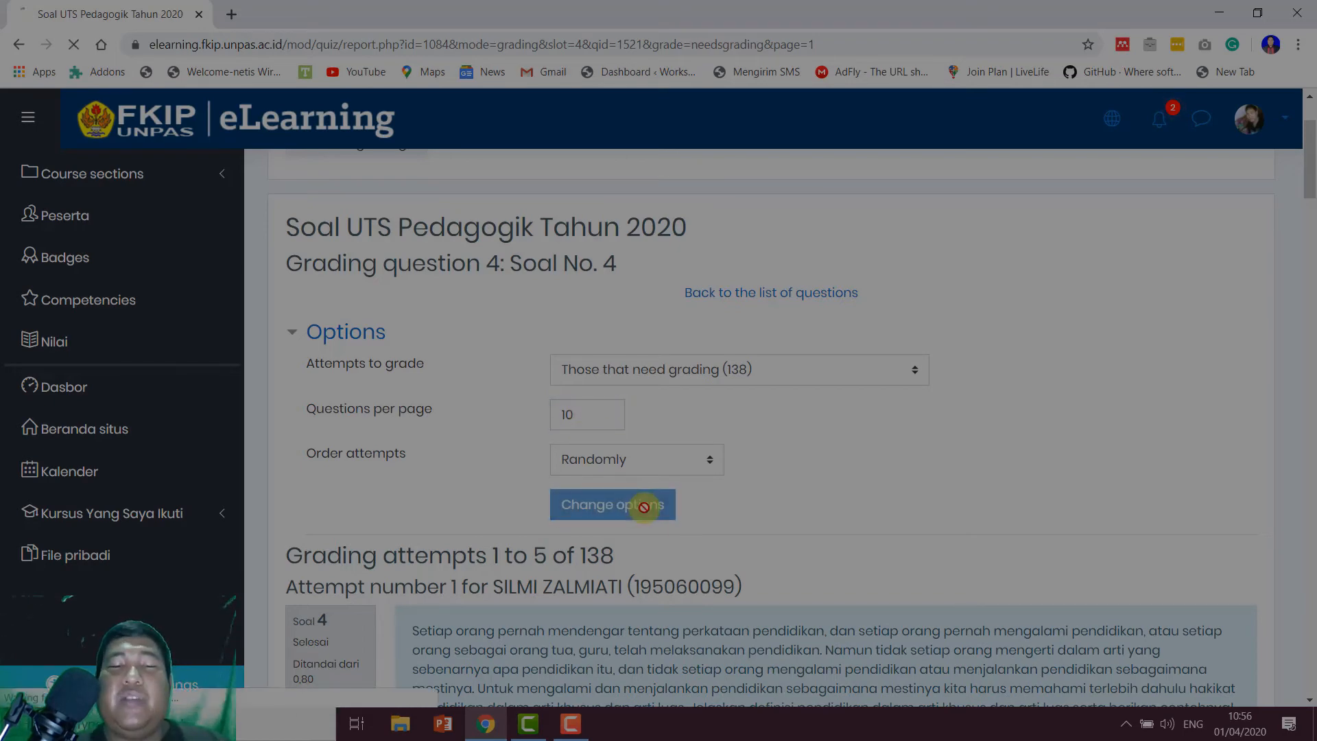
# Step: Look through the student attempts for Soal No. 4 on the enlarged grading page
pyautogui.scroll(-11, 1171, 315)
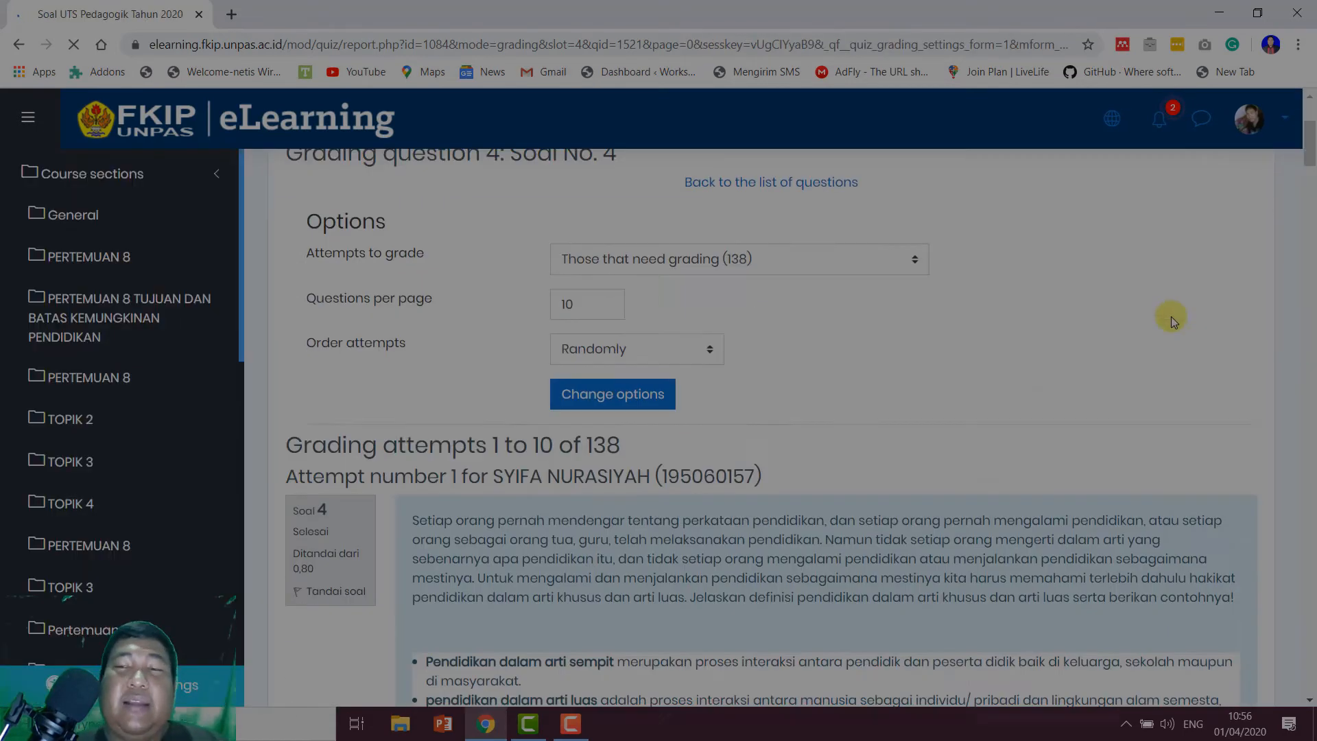
pyautogui.scroll(-20, 1187, 315)
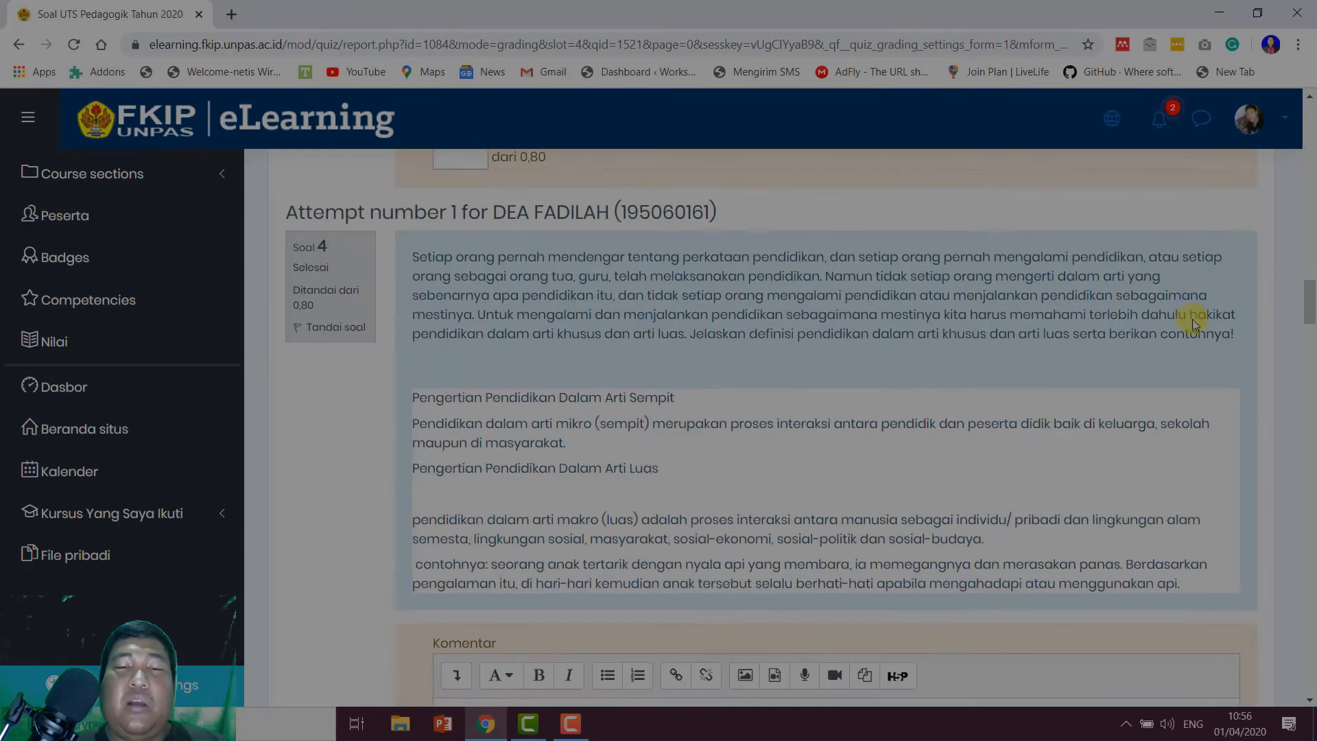
pyautogui.scroll(-20, 1193, 321)
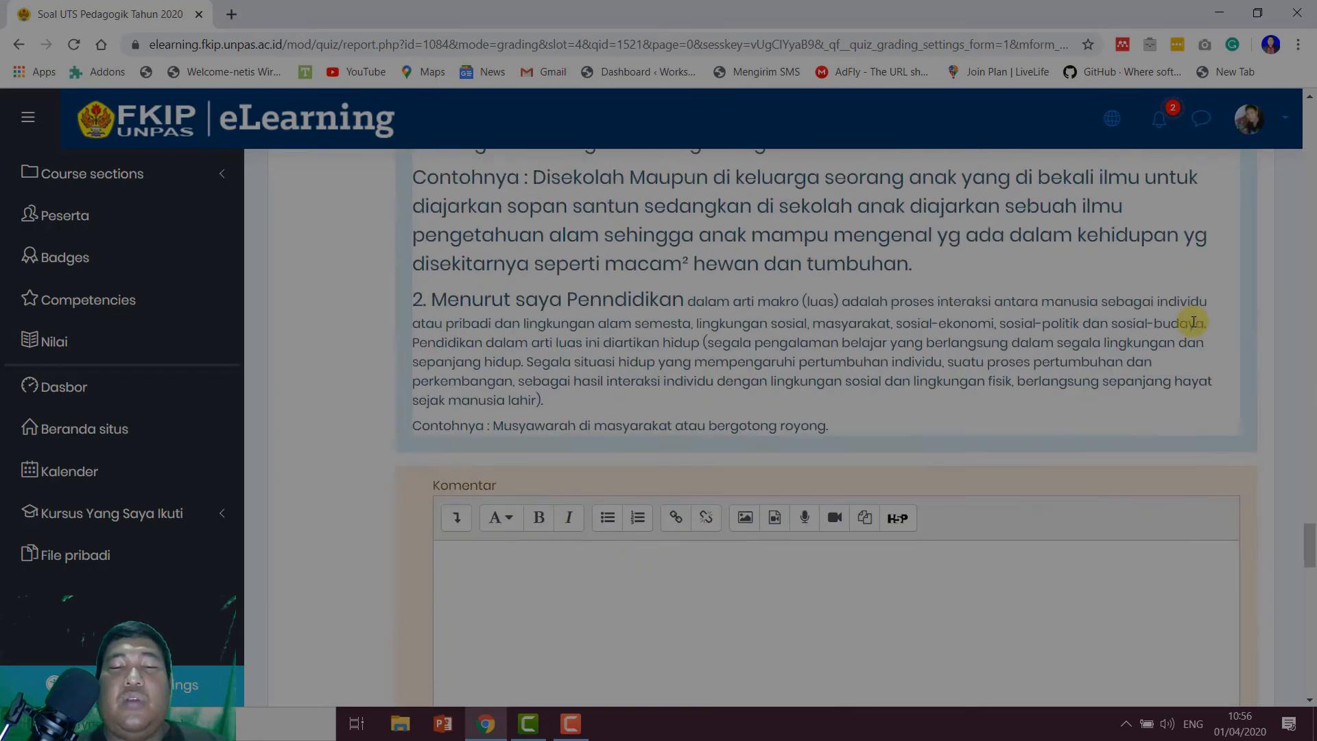
pyautogui.scroll(15, 1193, 321)
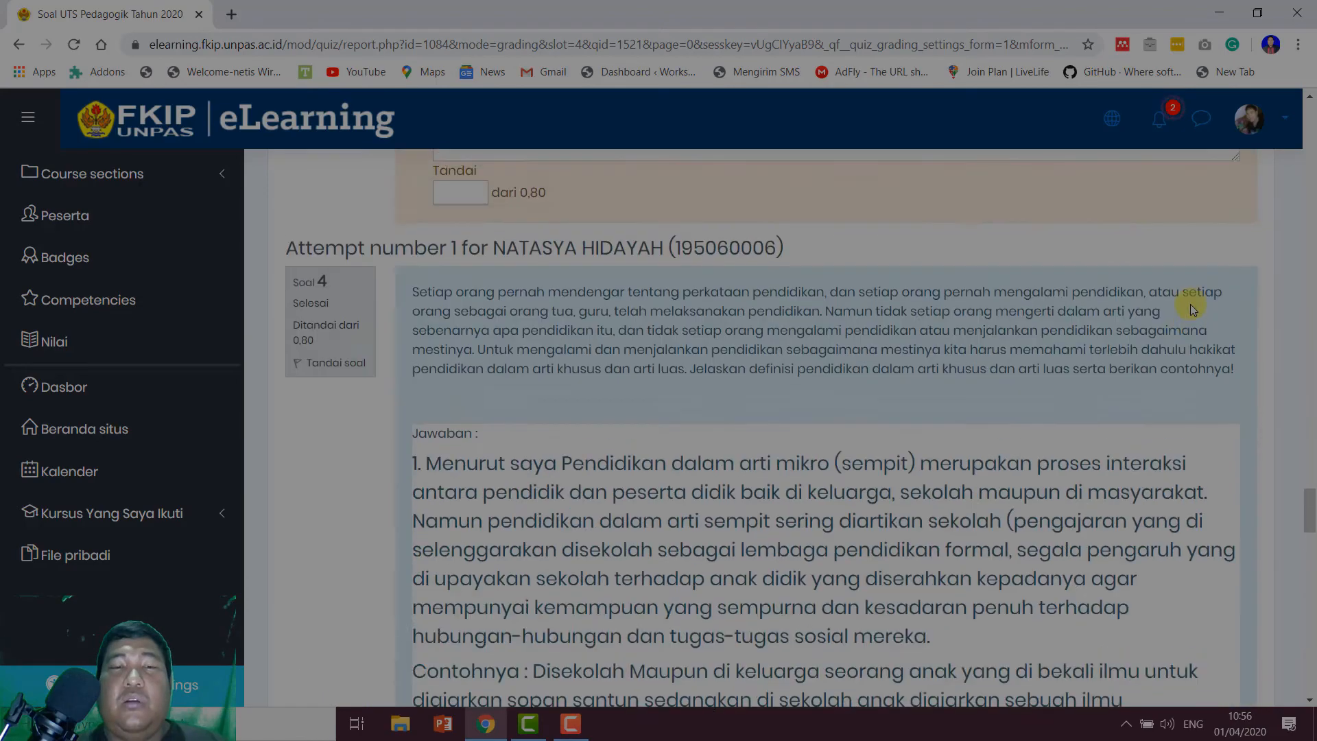
pyautogui.scroll(15, 1192, 304)
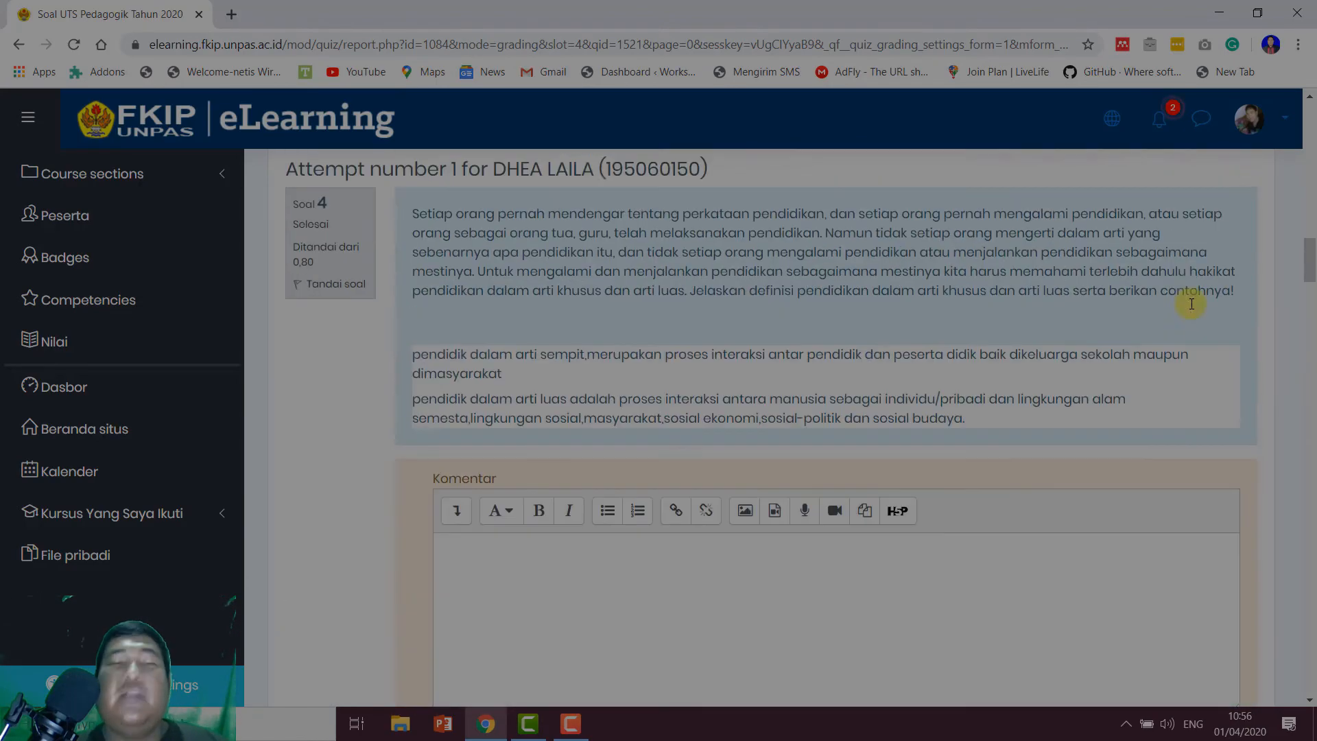
pyautogui.scroll(10, 1192, 303)
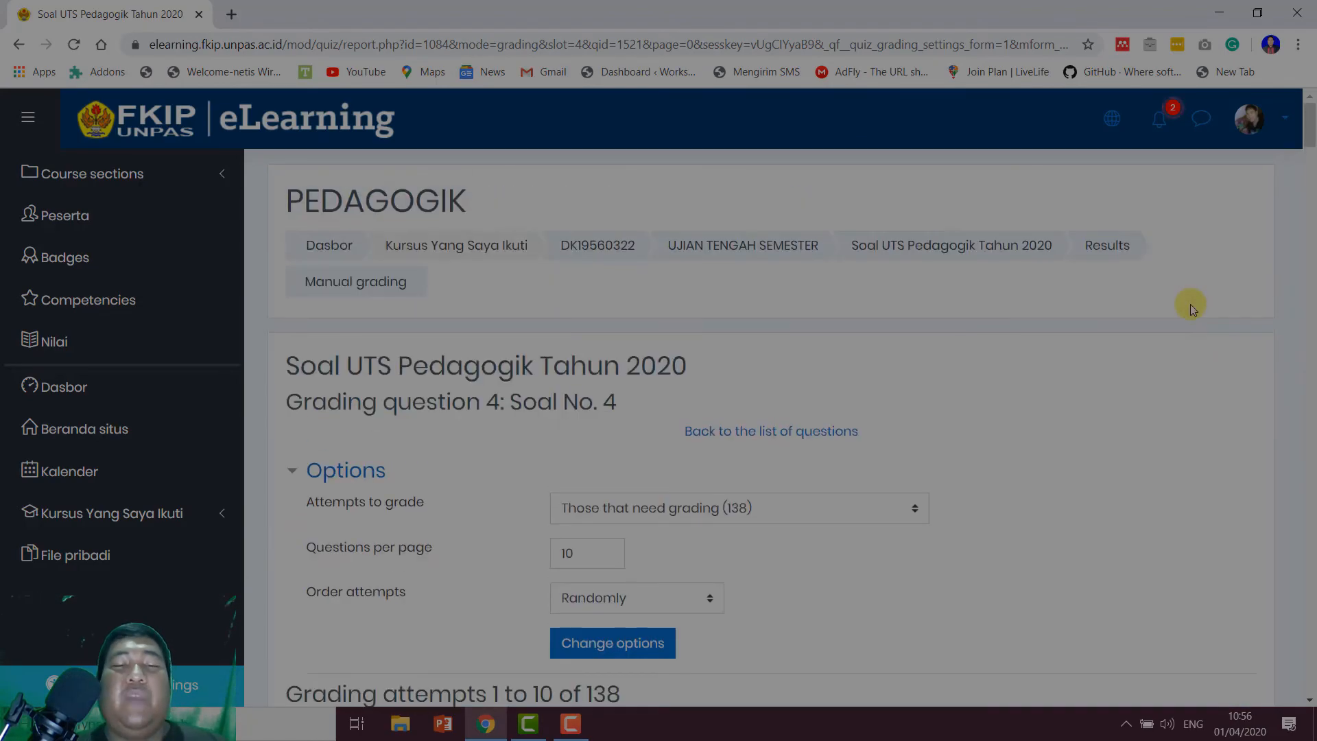
pyautogui.scroll(-5, 931, 265)
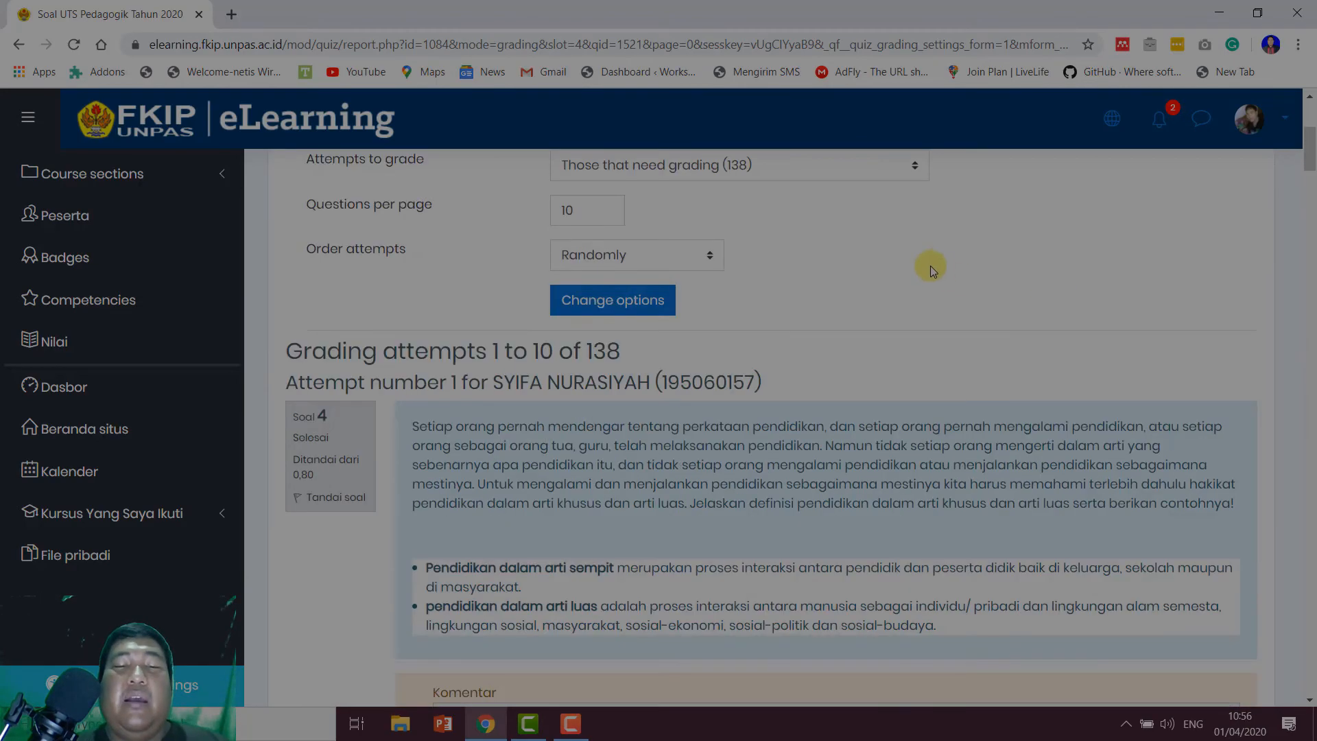
# Step: Order the grading attempts by student first name, apply the changed options and look through the sorted attempts
pyautogui.click(663, 262)
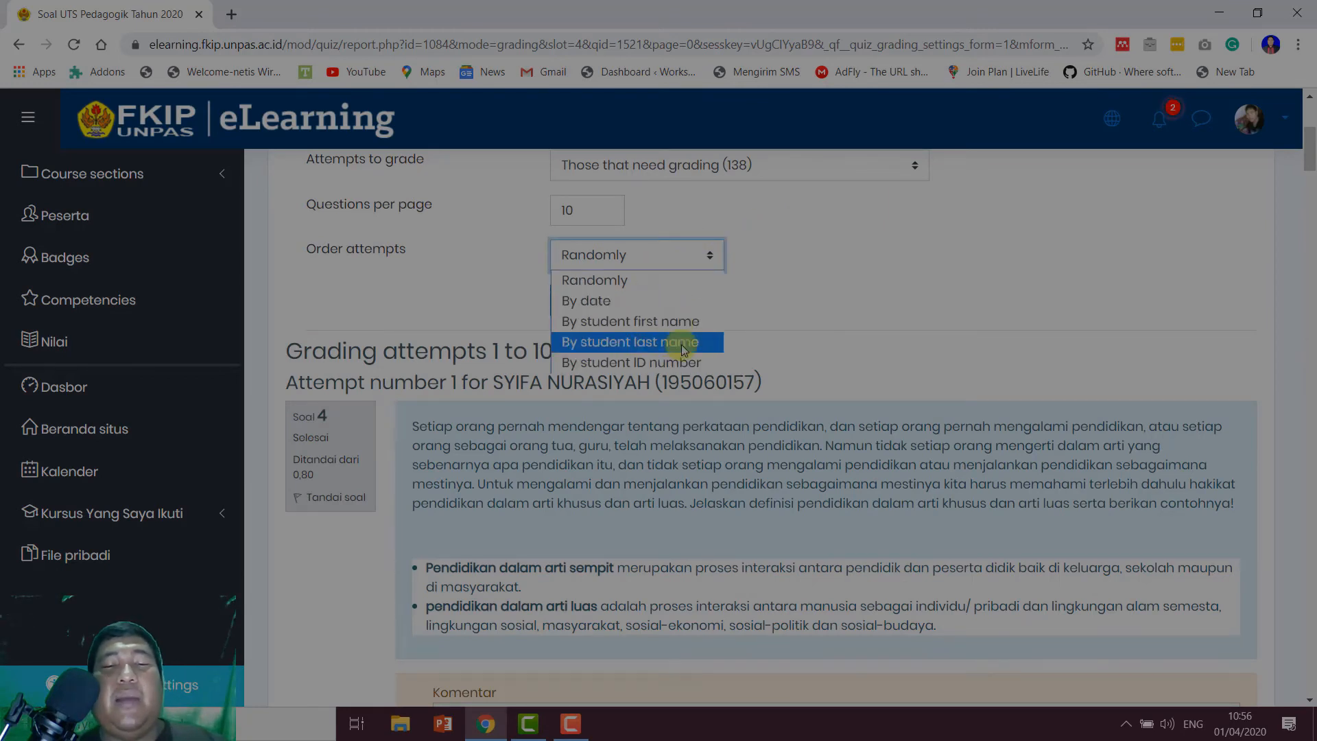
pyautogui.click(685, 324)
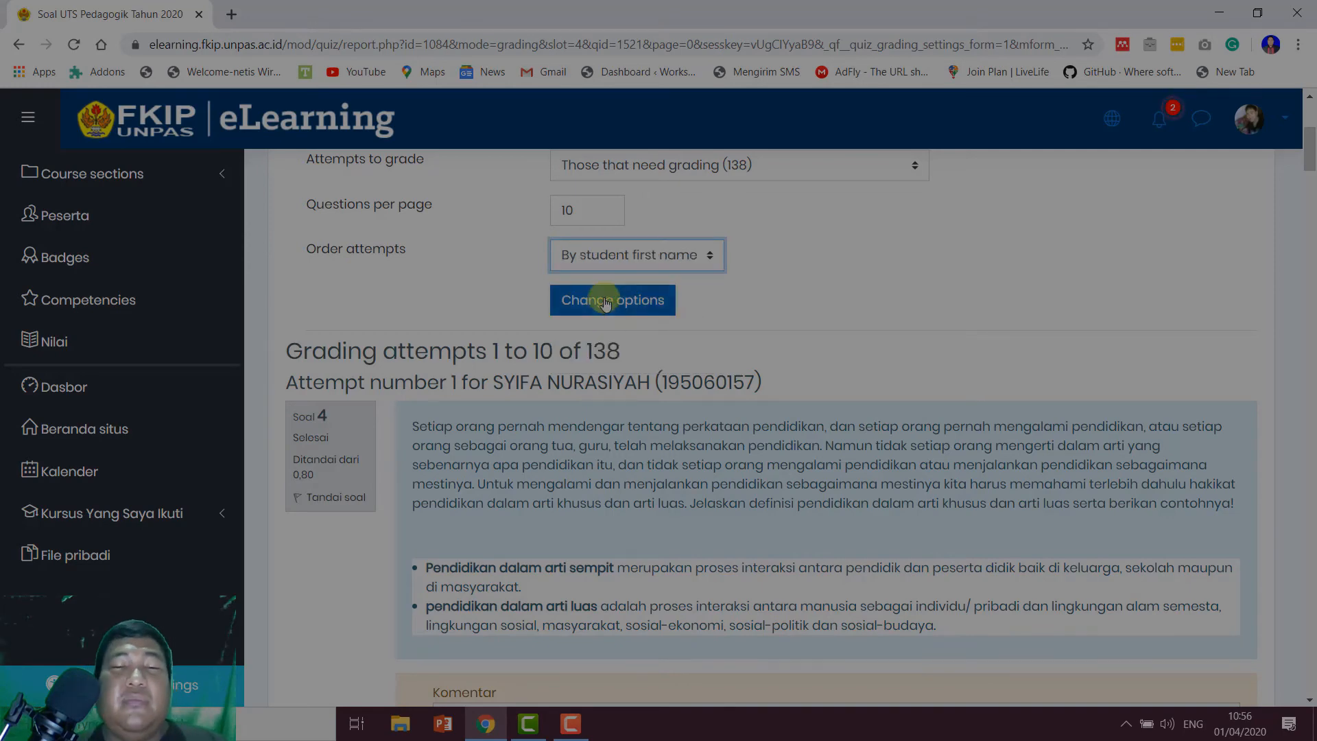
pyautogui.click(606, 302)
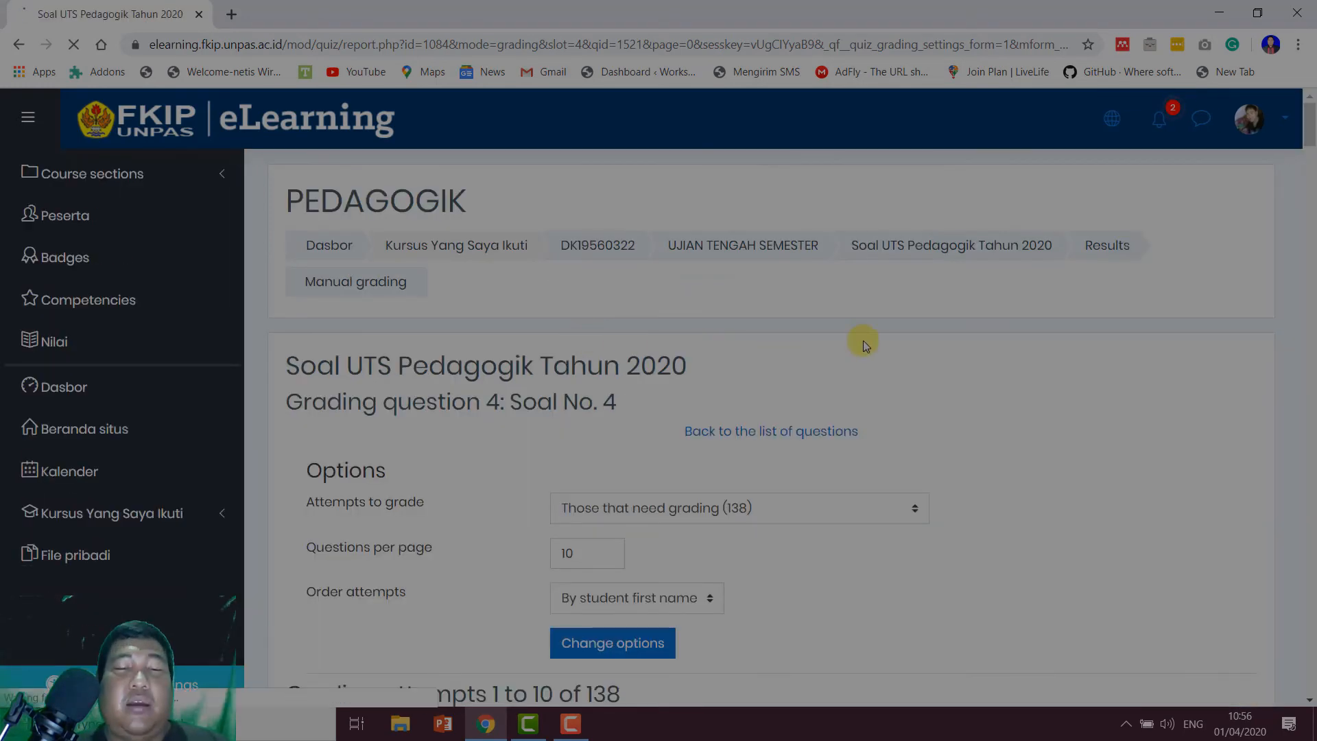
pyautogui.scroll(-10, 627, 455)
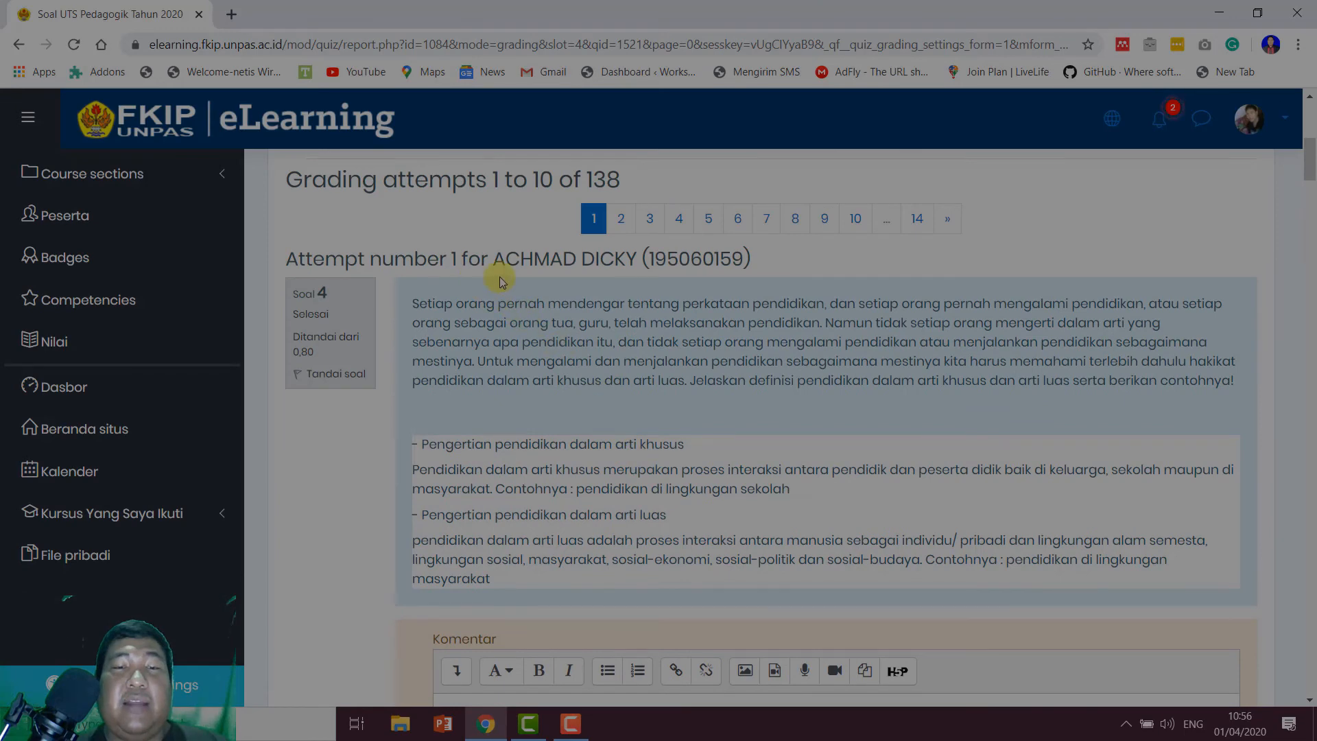
pyautogui.scroll(-6, 588, 307)
pyautogui.scroll(-10, 589, 307)
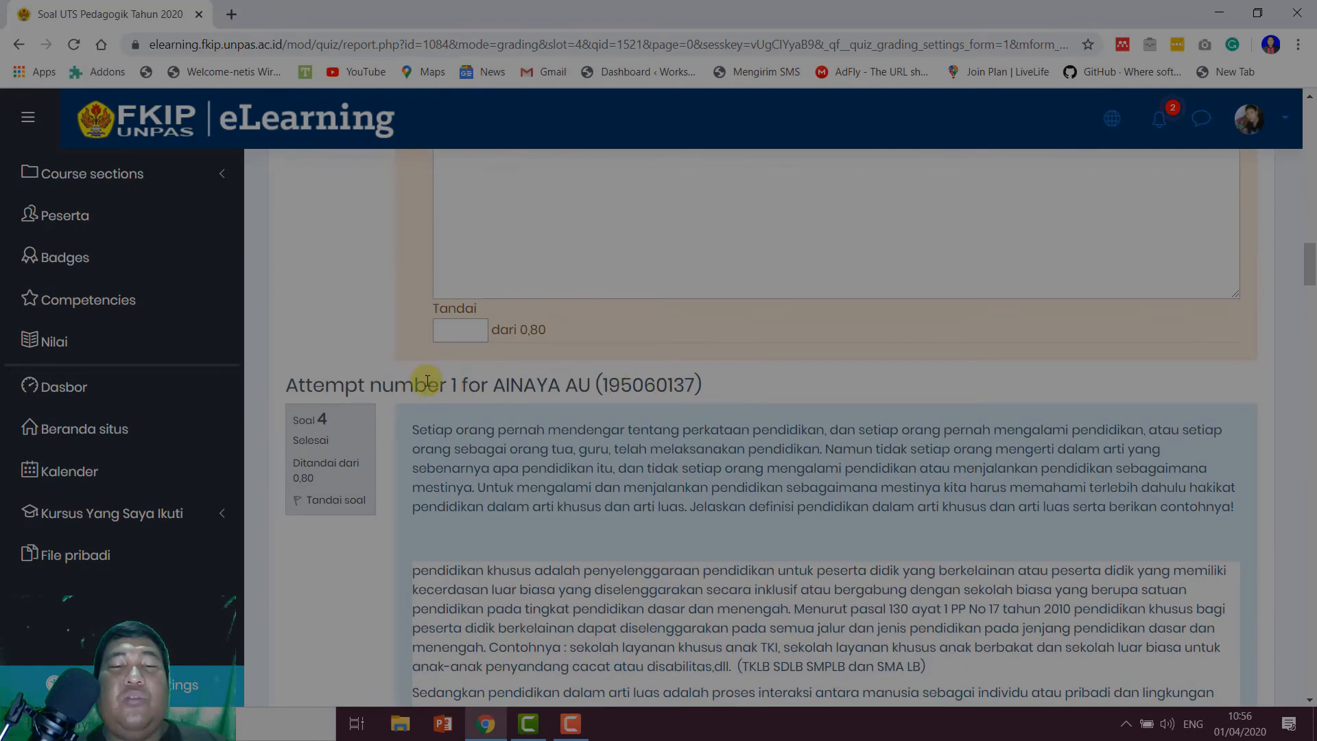
pyautogui.scroll(-8, 813, 424)
pyautogui.scroll(-6, 812, 422)
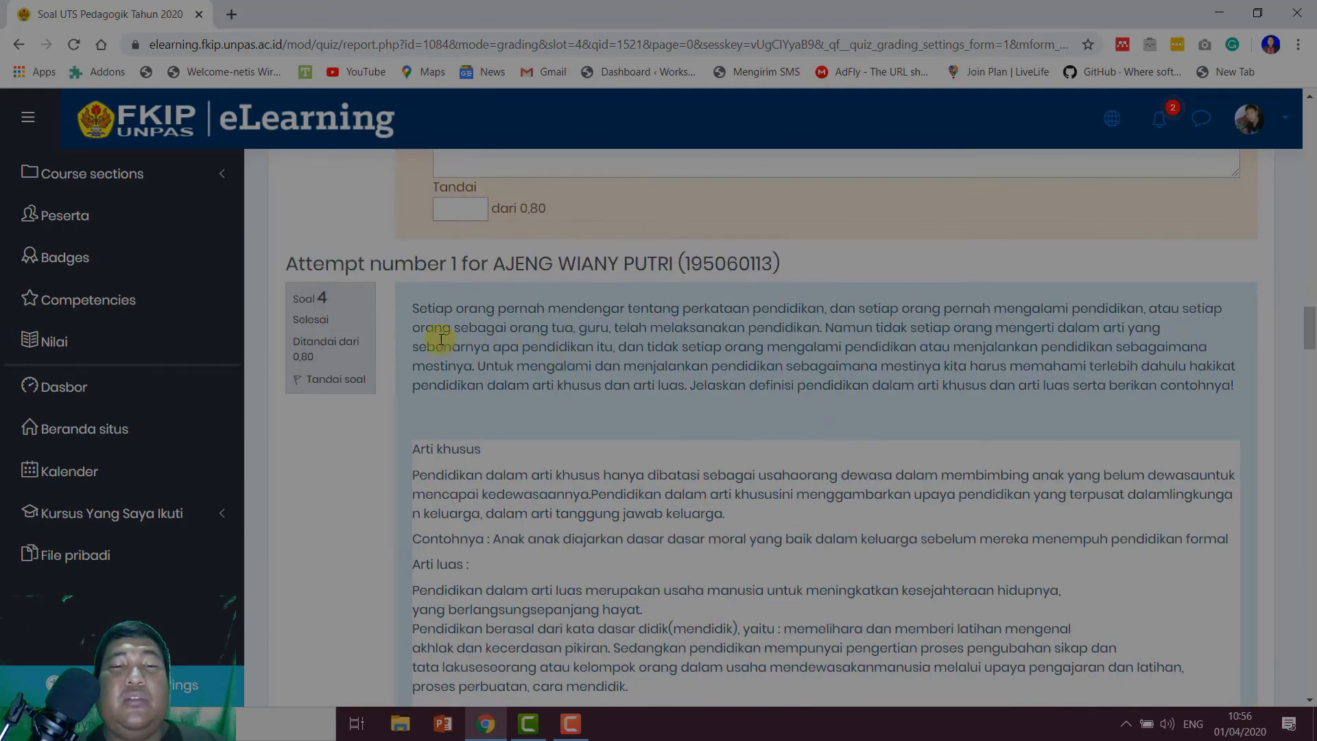
# Step: Order the grading attempts by student ID number and apply the changed options
pyautogui.scroll(8, 810, 343)
pyautogui.scroll(20, 820, 340)
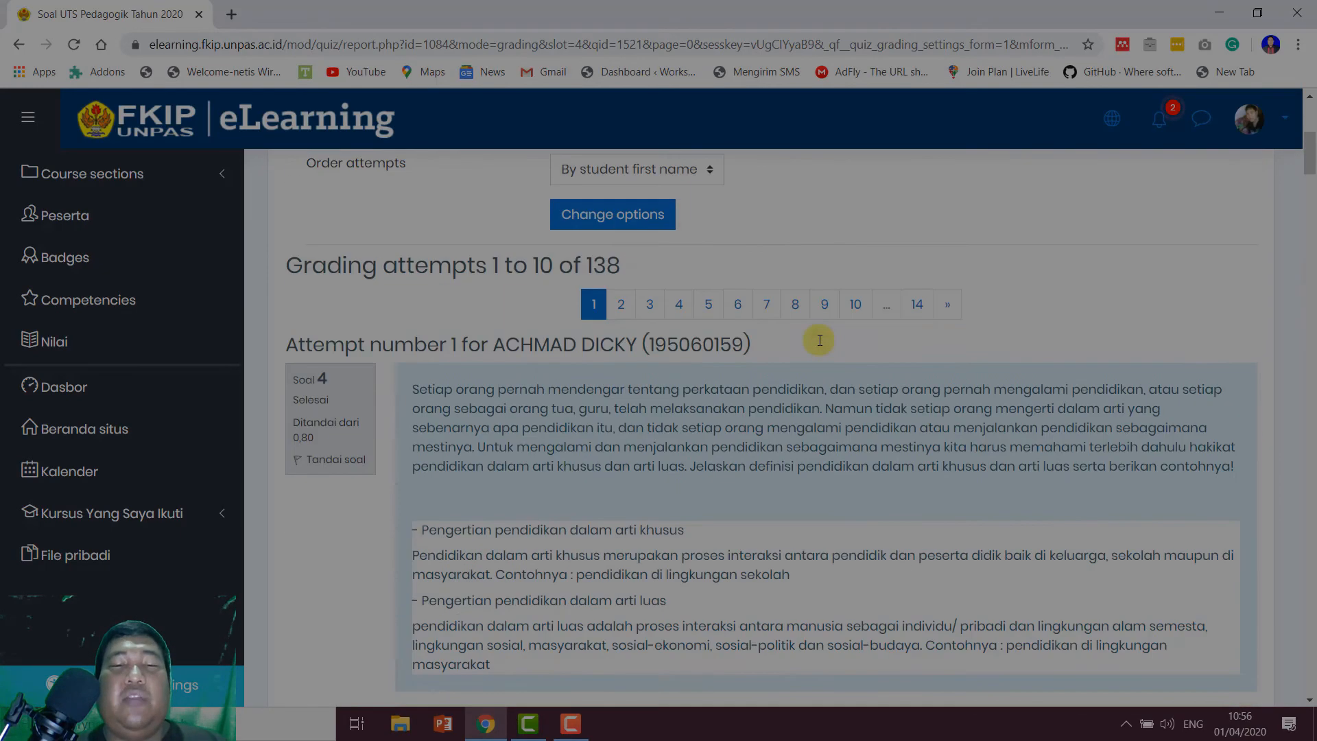
pyautogui.click(686, 345)
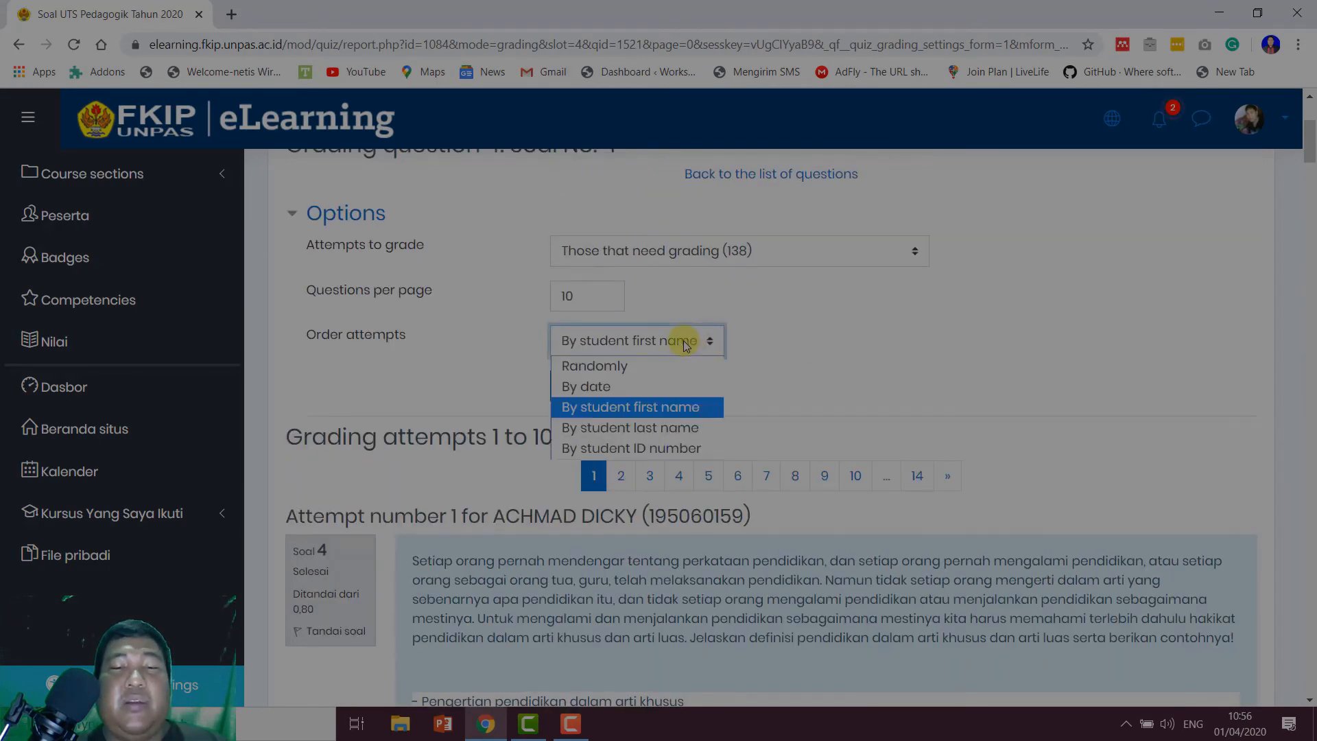
pyautogui.click(660, 449)
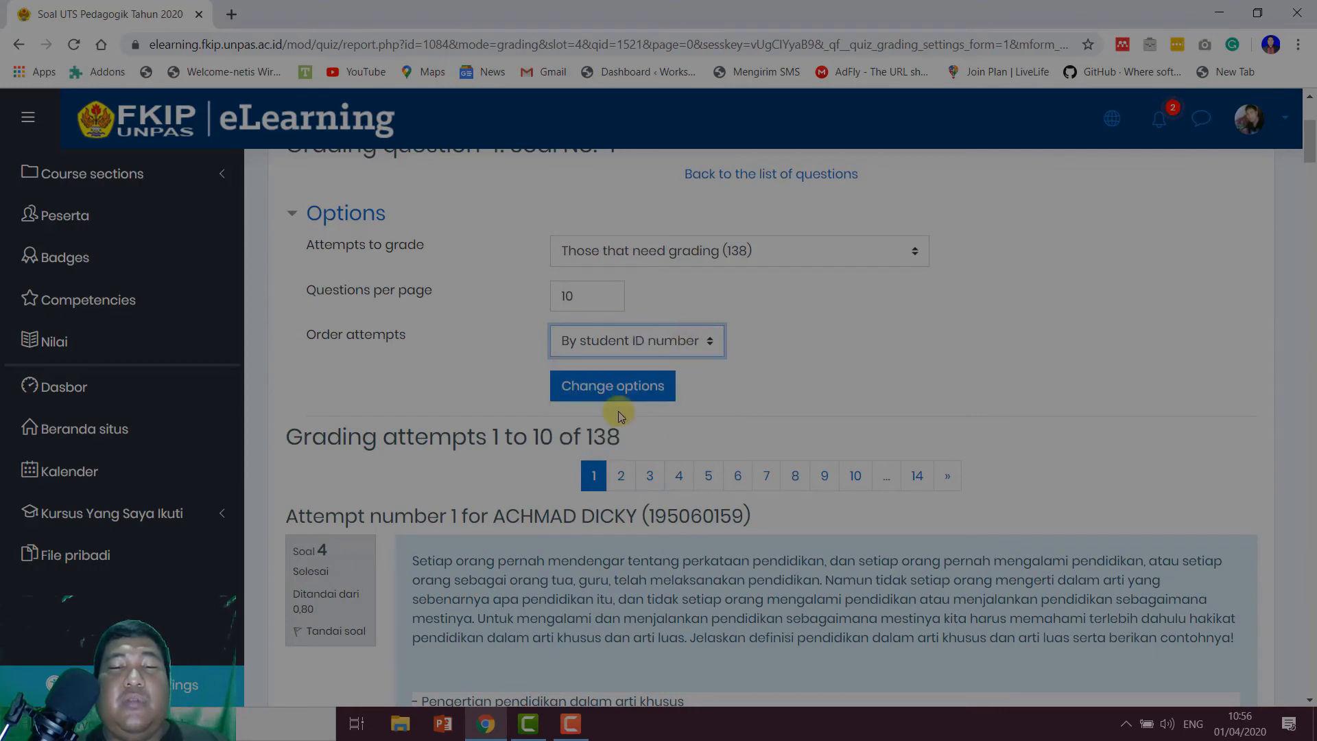
pyautogui.click(596, 388)
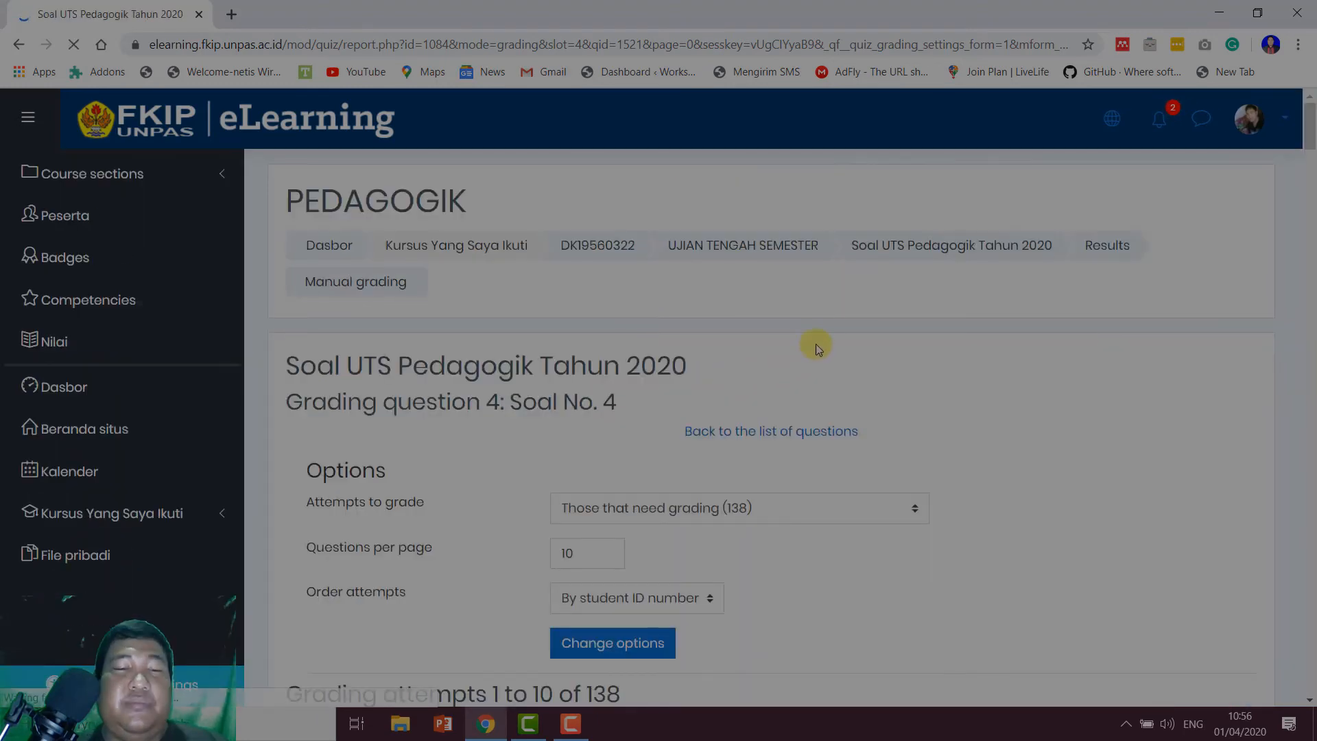
# Step: Look through the attempts in student ID order and check the first attempt's answer, comment box and mark field
pyautogui.scroll(-15, 952, 447)
pyautogui.scroll(6, 952, 446)
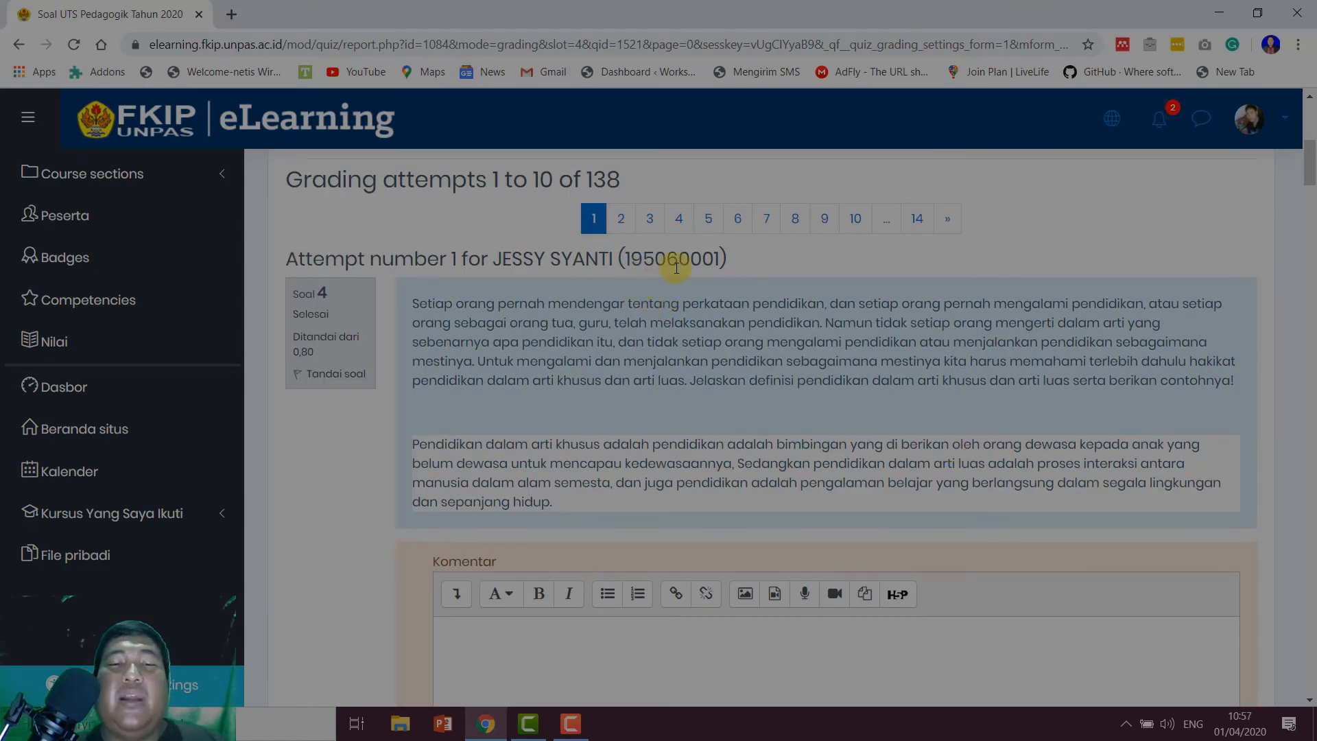
pyautogui.scroll(-10, 699, 263)
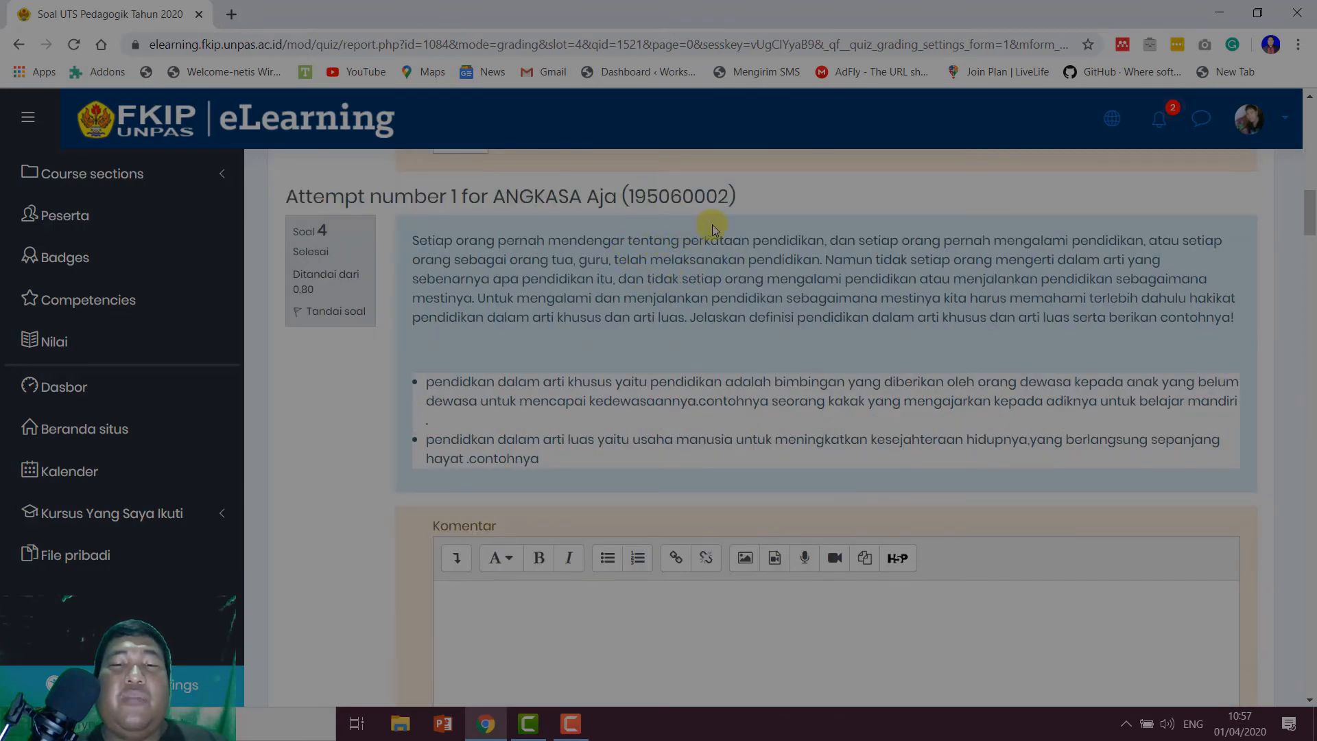
pyautogui.scroll(12, 850, 254)
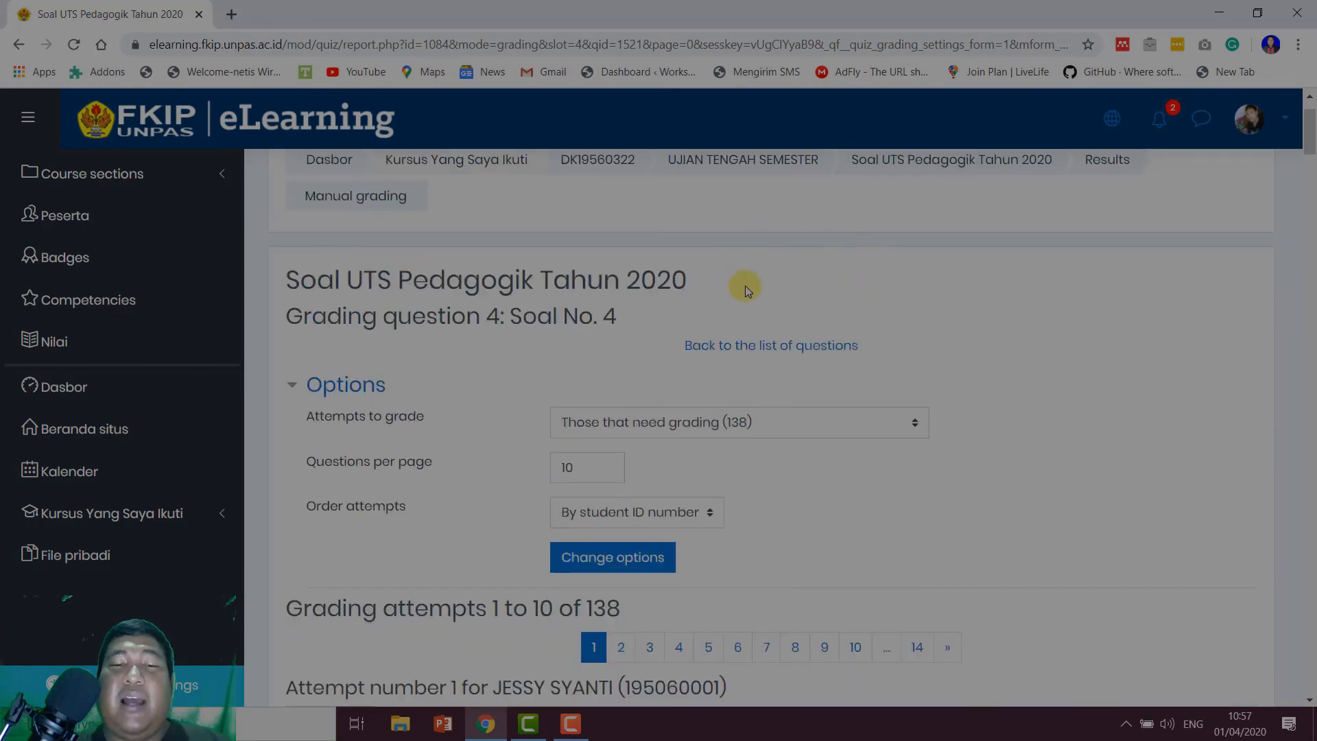
pyautogui.scroll(-15, 747, 287)
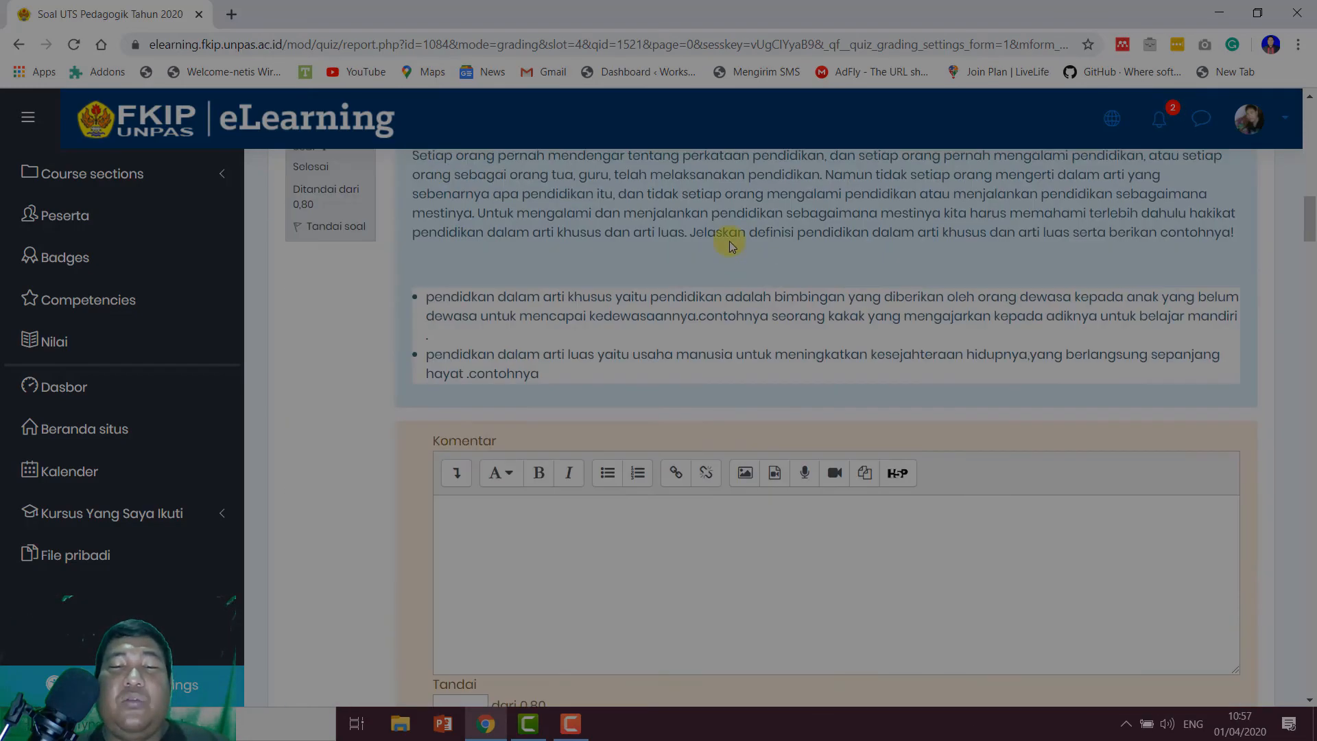
pyautogui.scroll(10, 731, 343)
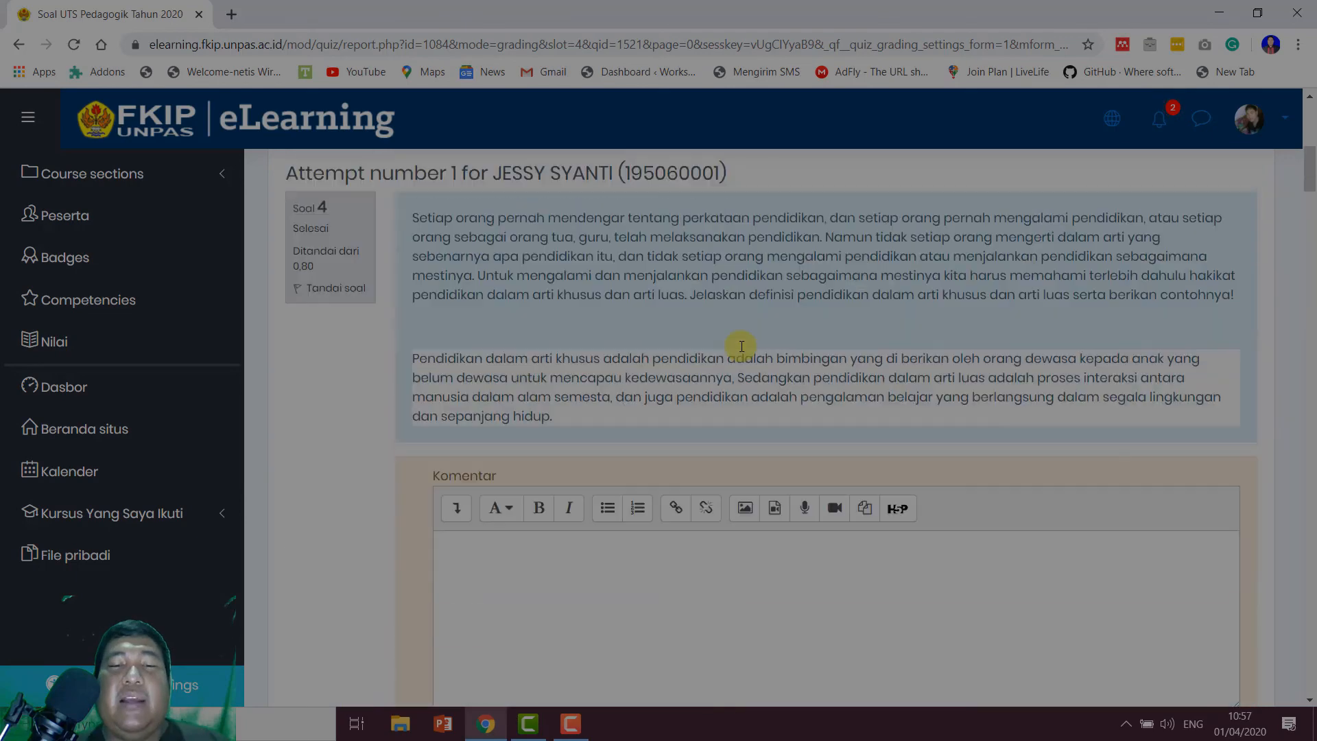
pyautogui.scroll(1, 742, 346)
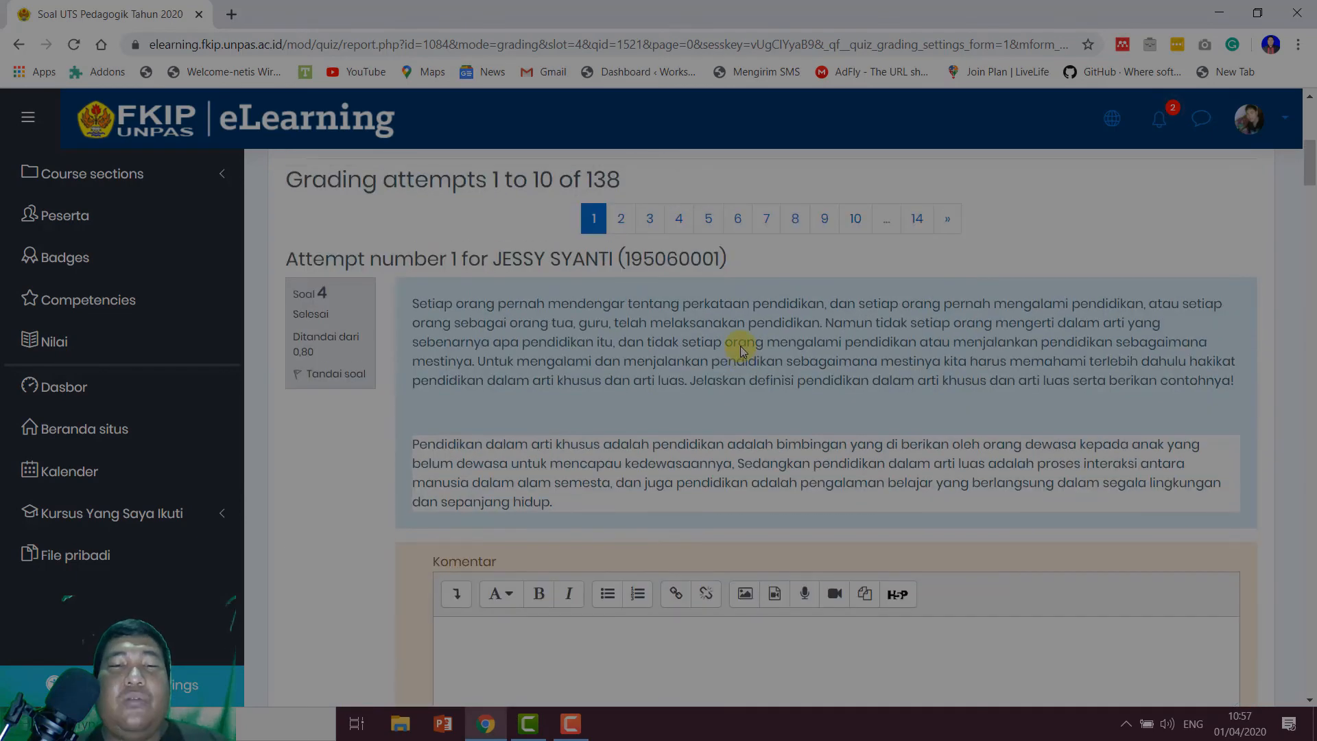
pyautogui.scroll(-4, 738, 384)
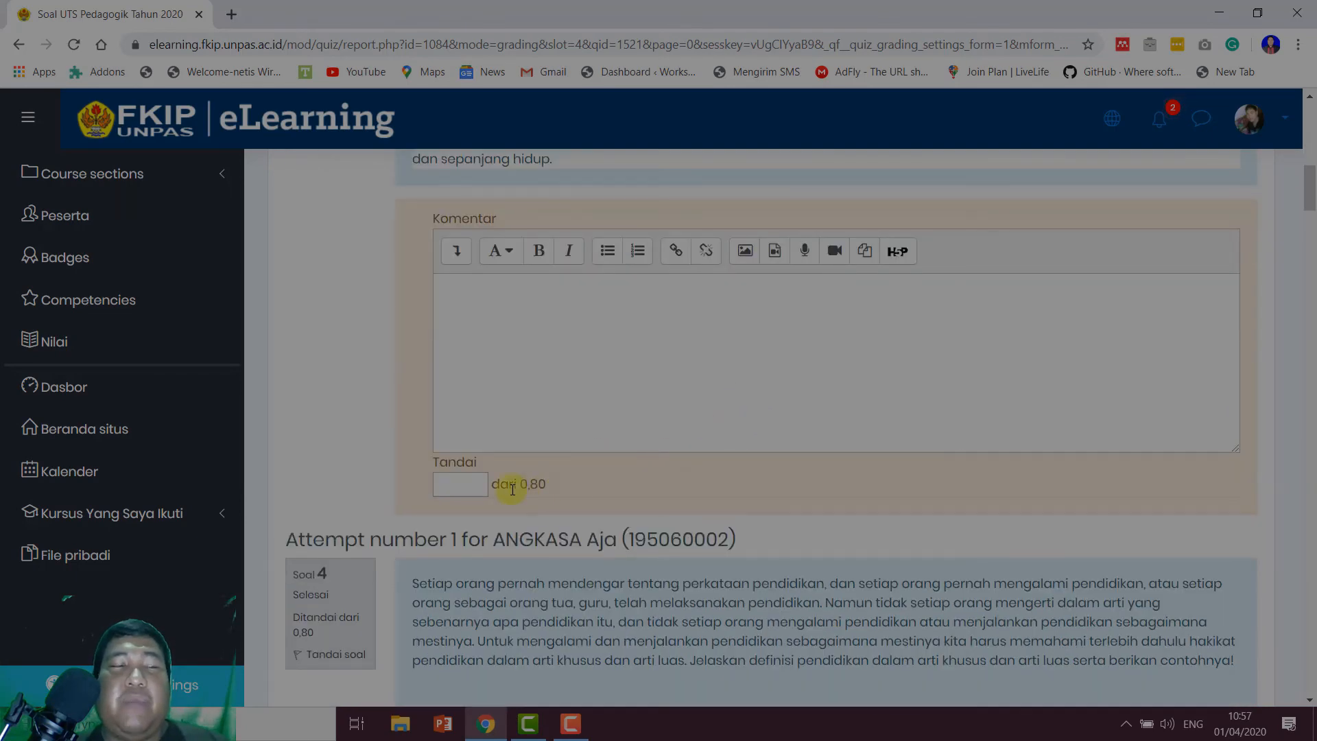
pyautogui.click(459, 484)
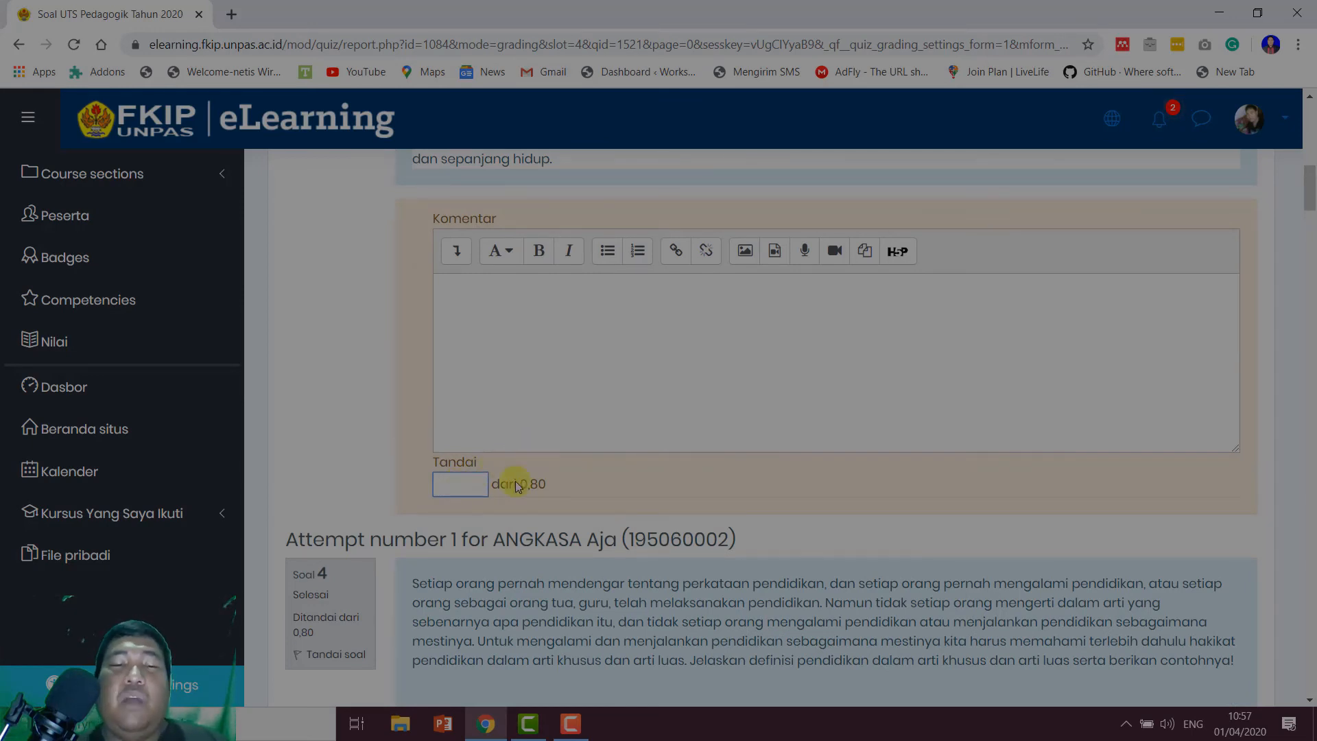
pyautogui.scroll(4, 570, 376)
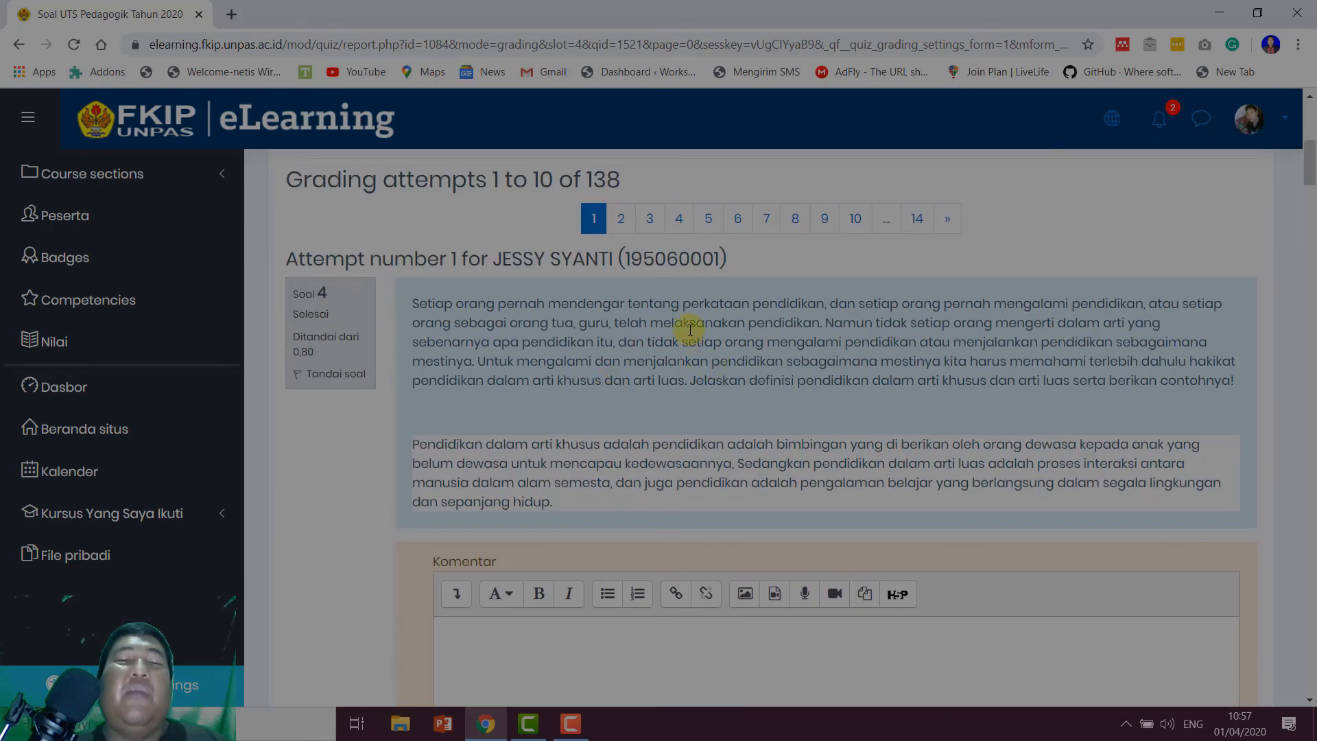
pyautogui.scroll(5, 688, 328)
pyautogui.scroll(-5, 688, 330)
pyautogui.scroll(-4, 579, 697)
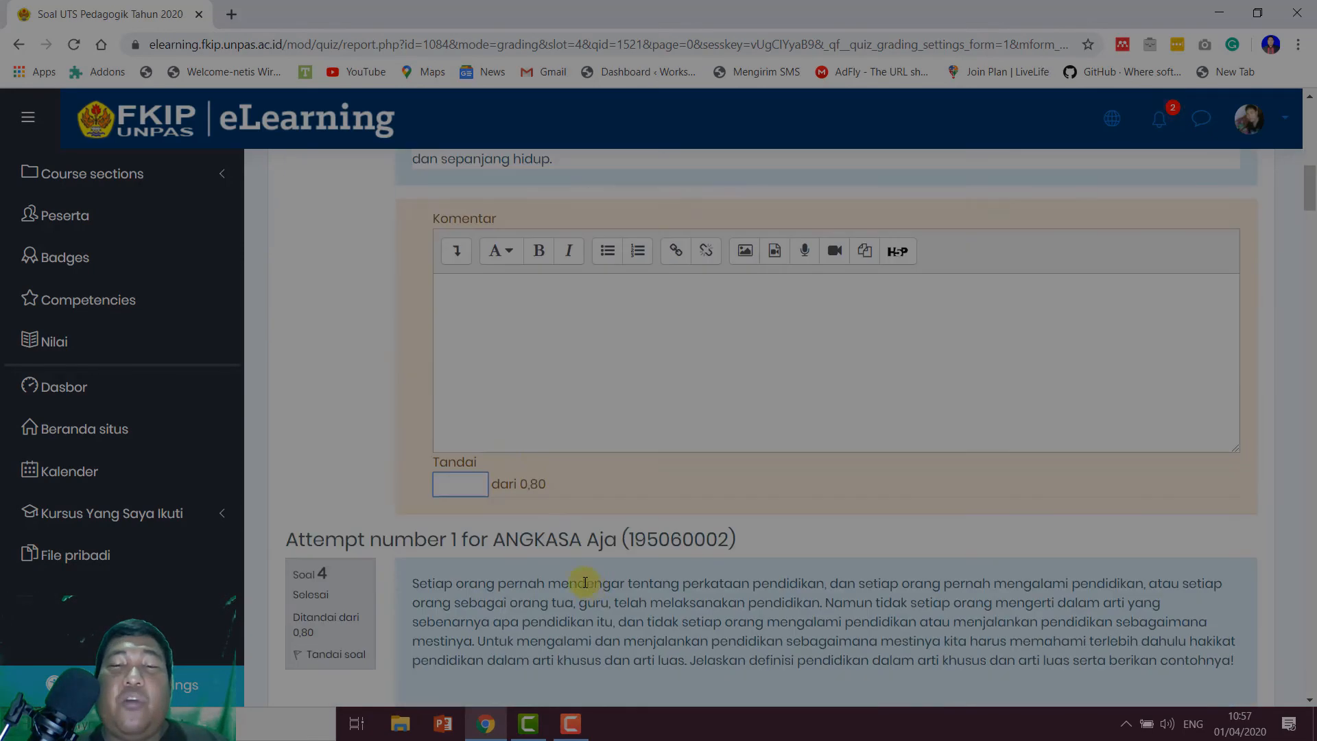
# Step: Record a short audio clip and attach it to the comment of the first attempt
pyautogui.click(551, 407)
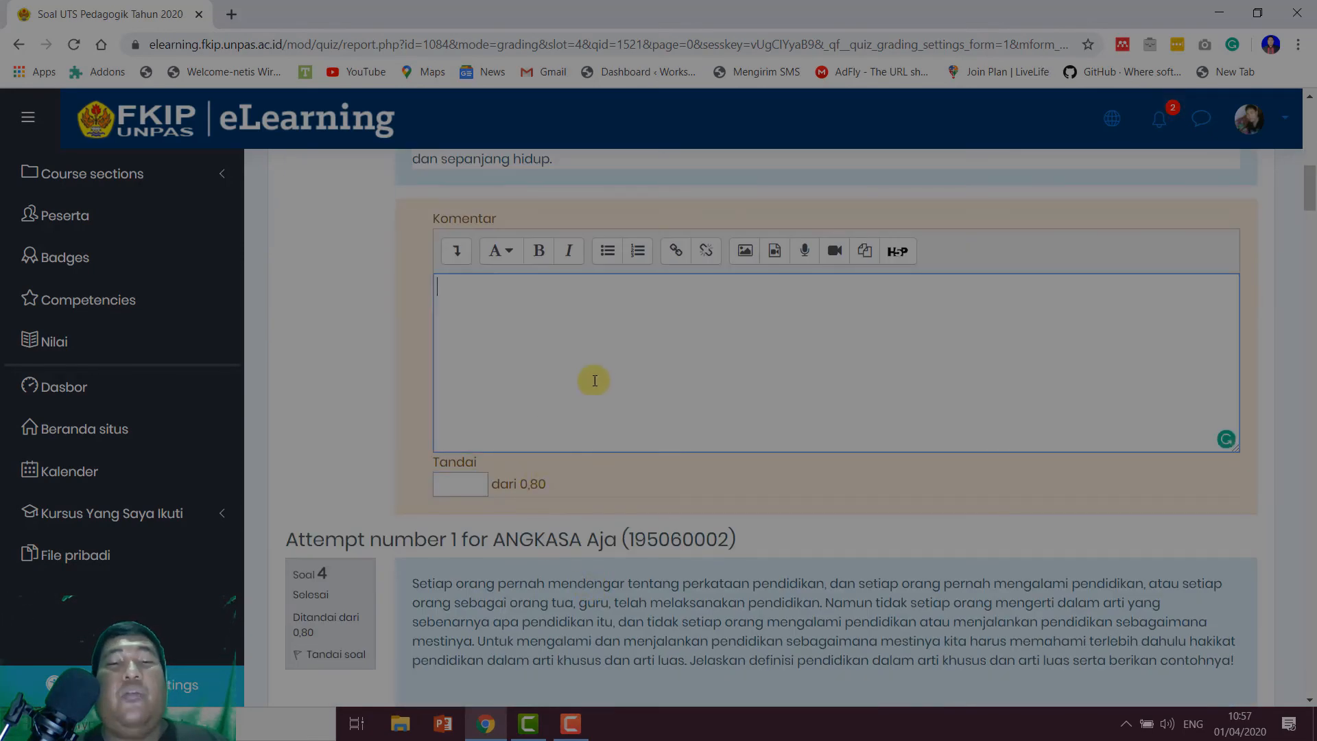
pyautogui.click(805, 251)
pyautogui.click(820, 430)
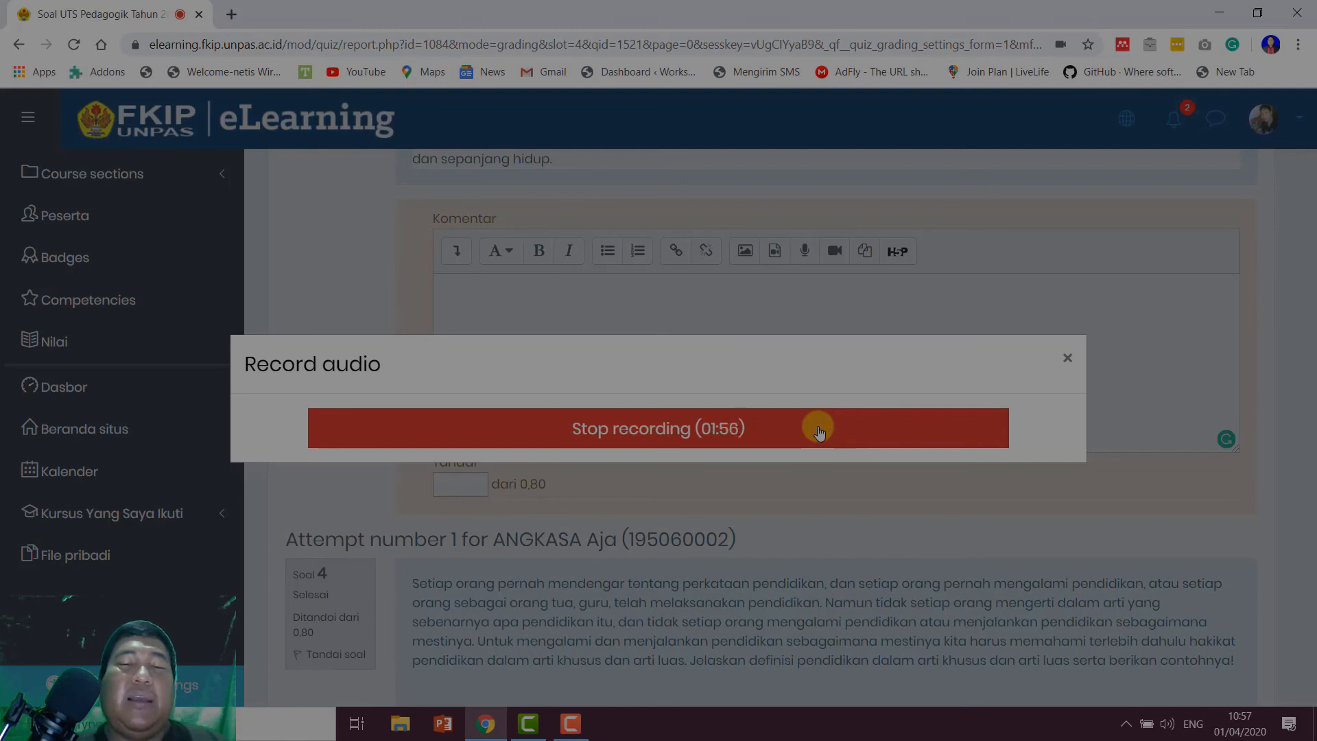
pyautogui.click(818, 429)
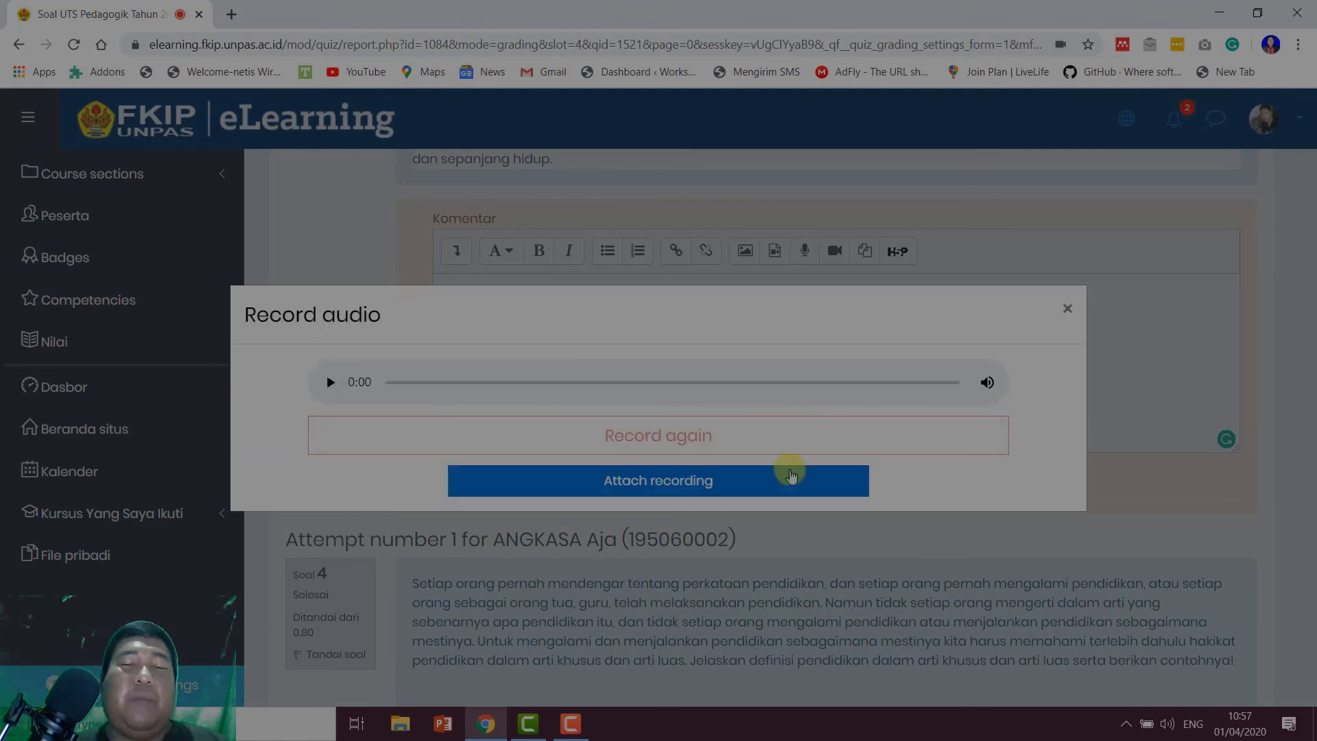
pyautogui.click(527, 479)
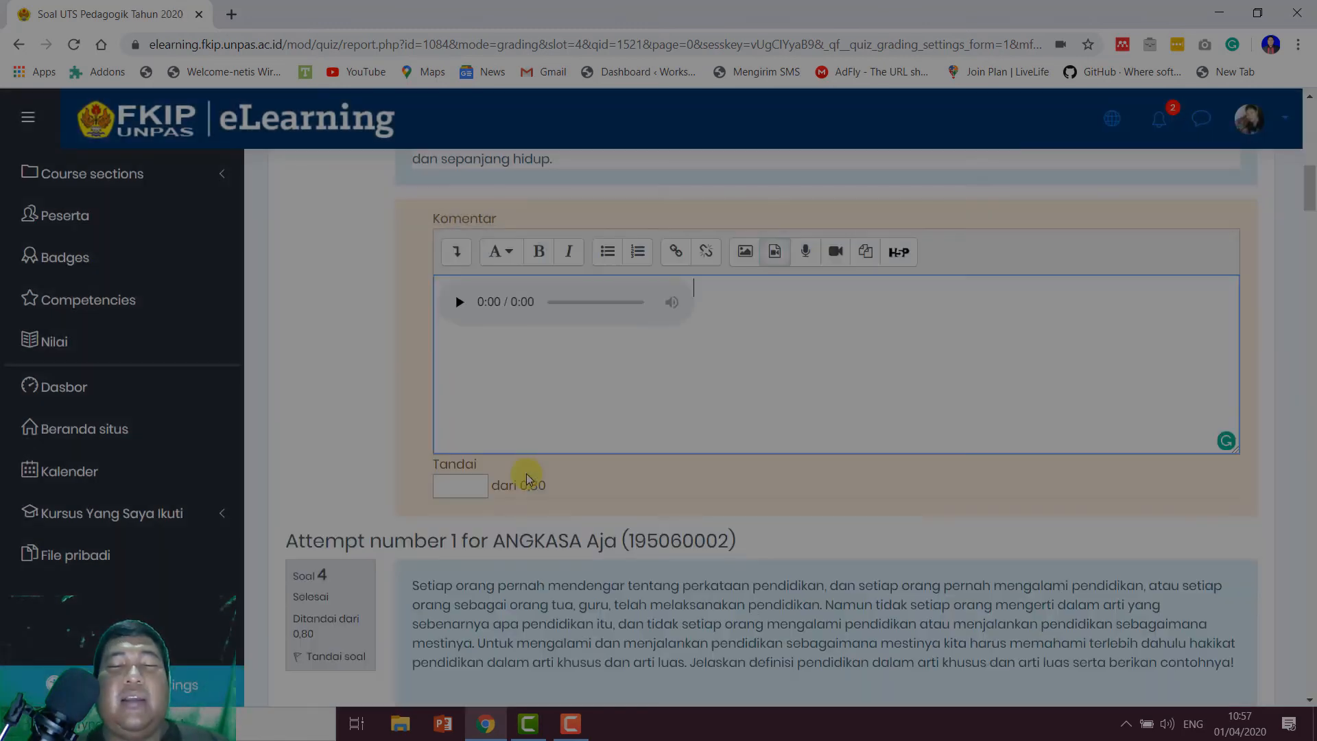
# Step: Play back the attached audio clip and delete it from the first attempt's comment
pyautogui.click(458, 302)
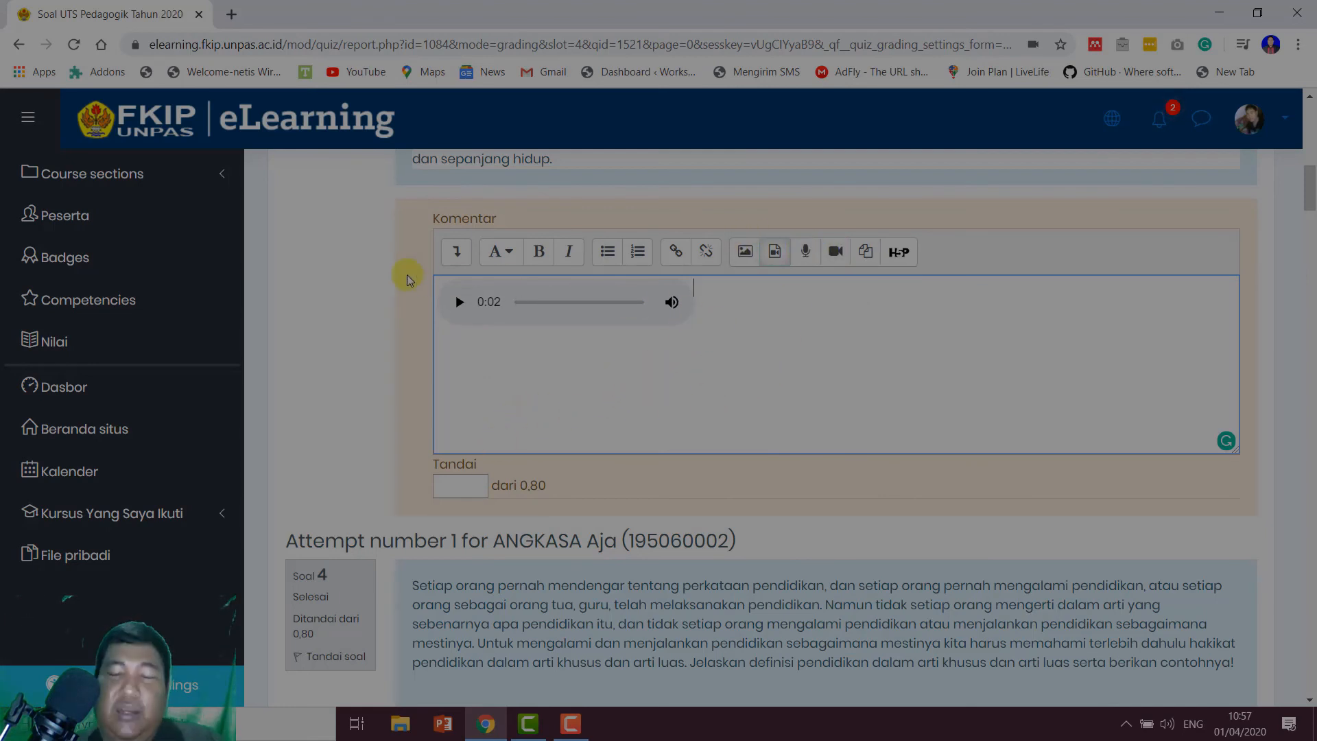
pyautogui.press('BackSpace')
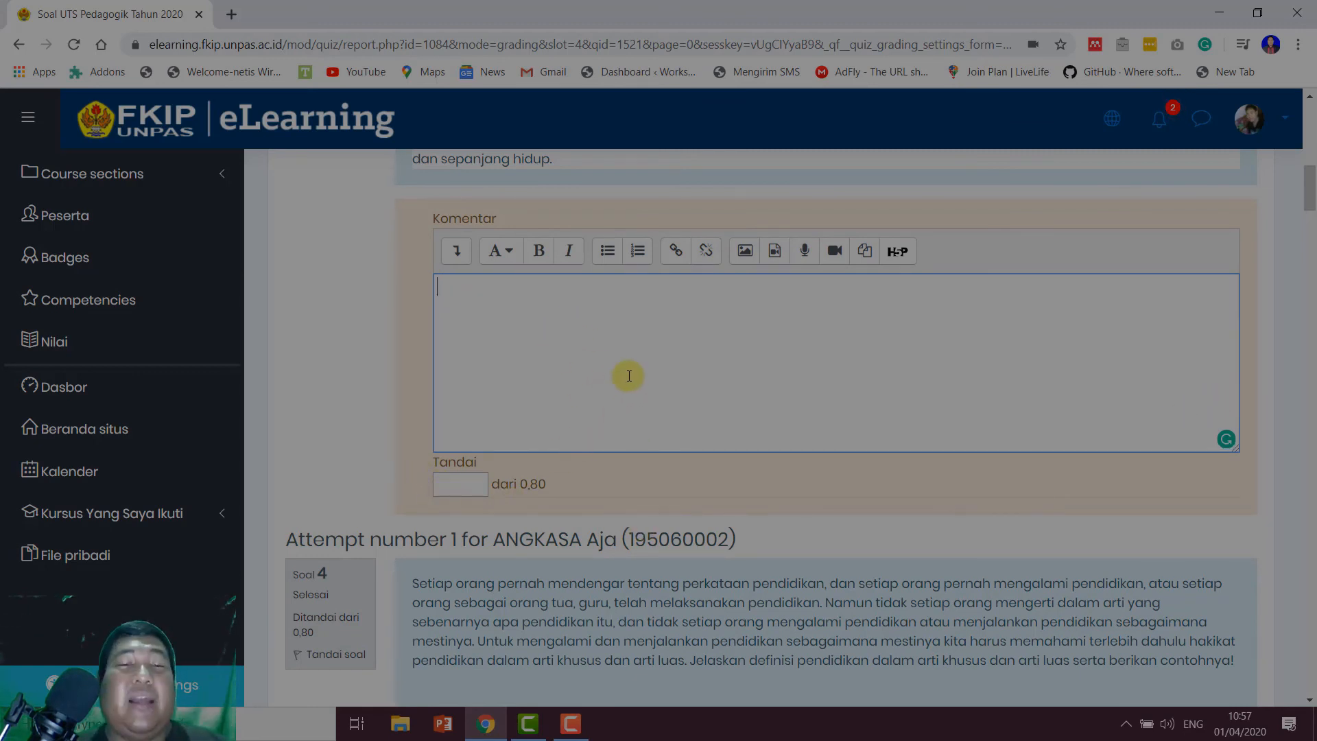
# Step: Leave the manual grading page and return to the main page of the Soal UTS Pedagogik Tahun 2020 quiz
pyautogui.scroll(-15, 647, 397)
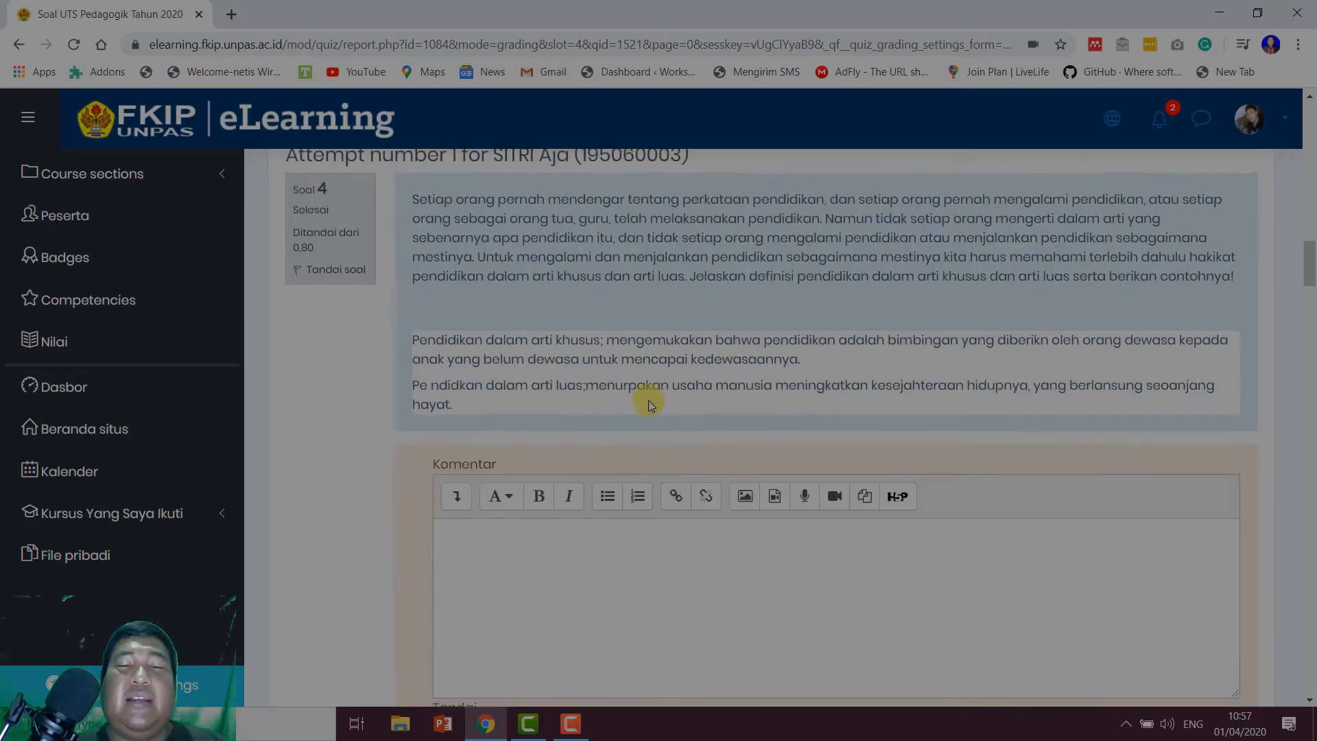
pyautogui.scroll(17, 648, 401)
pyautogui.scroll(10, 653, 401)
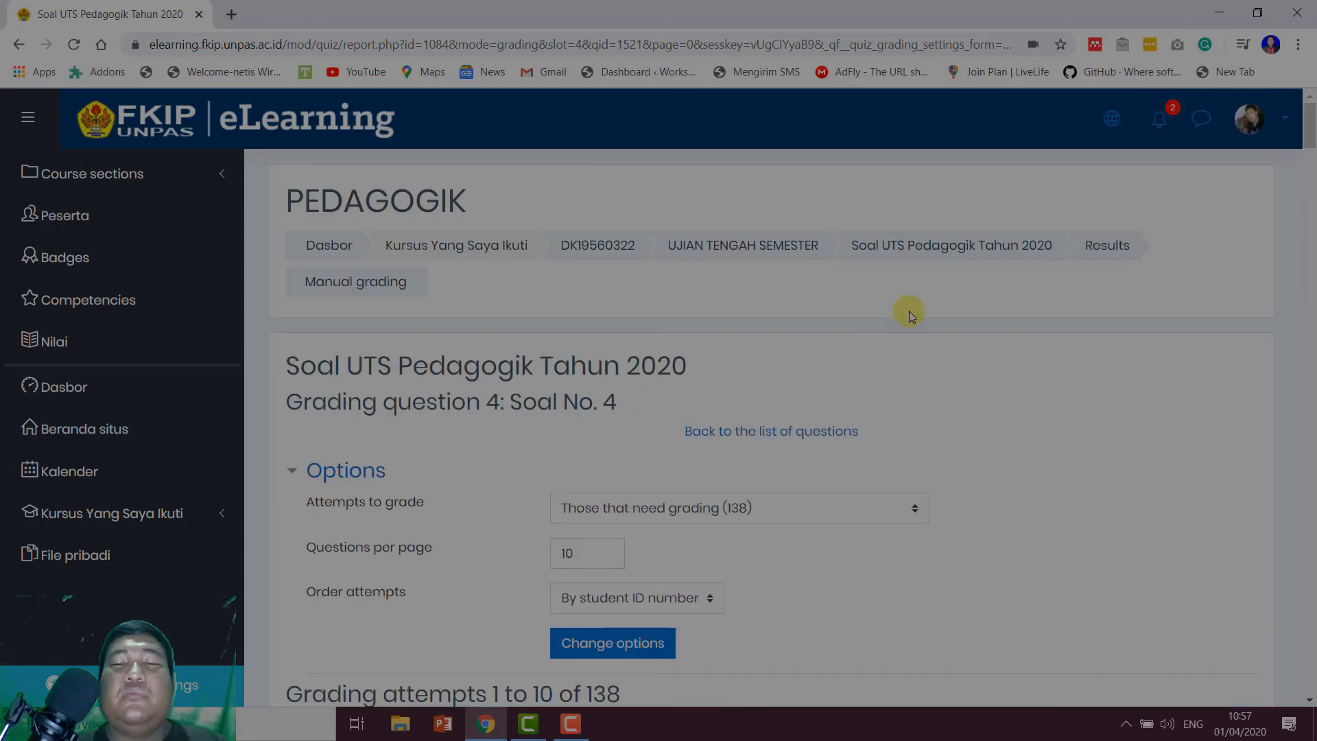
pyautogui.click(921, 245)
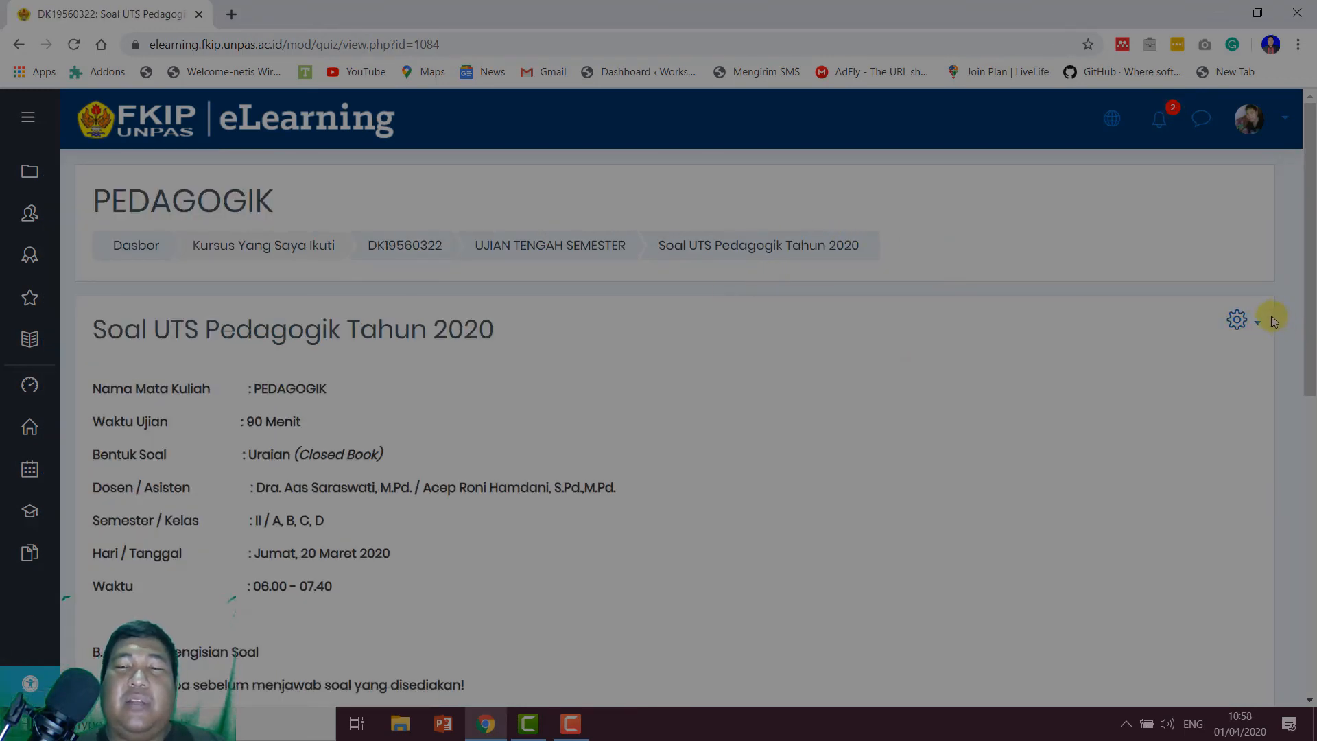
# Step: Review the quiz's exam details and instructions, and check the available quiz administration and results options
pyautogui.scroll(-3, 1243, 333)
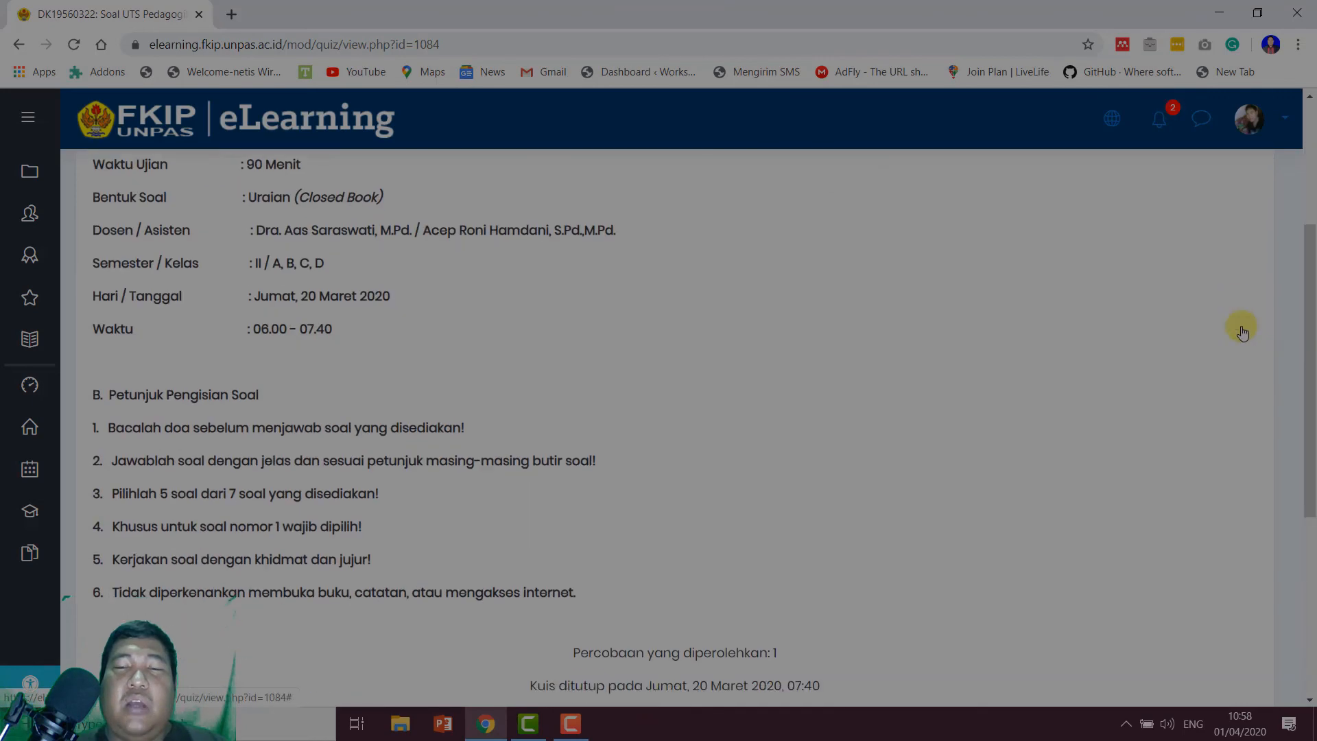
pyautogui.scroll(-5, 1243, 333)
pyautogui.scroll(6, 1243, 333)
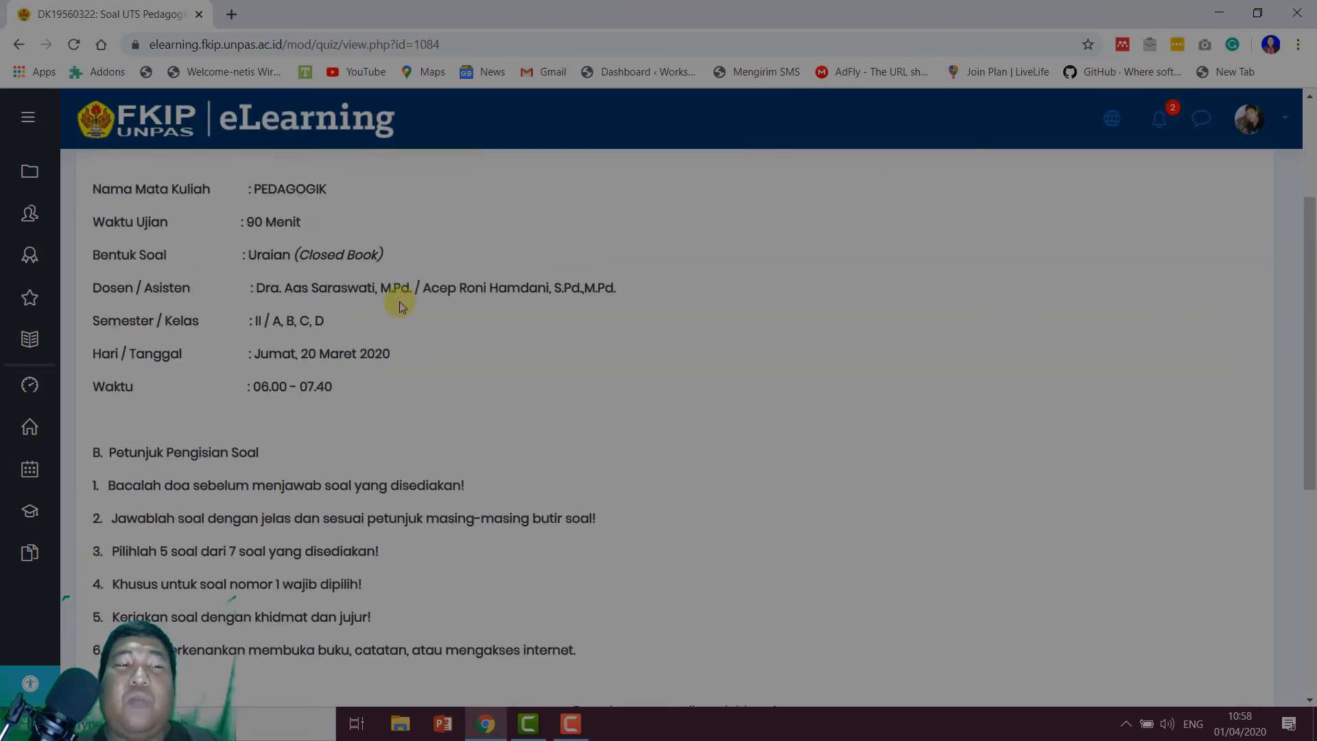
pyautogui.scroll(3, 1193, 310)
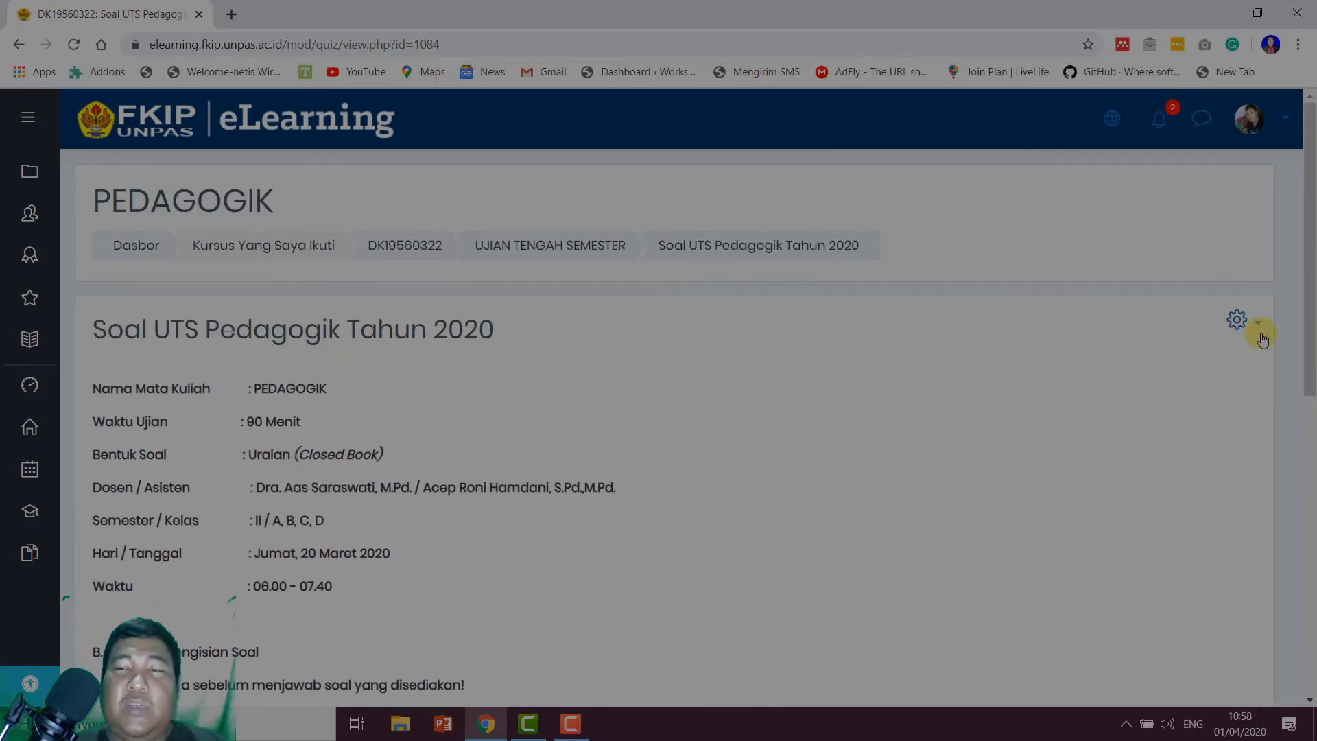
pyautogui.click(1259, 332)
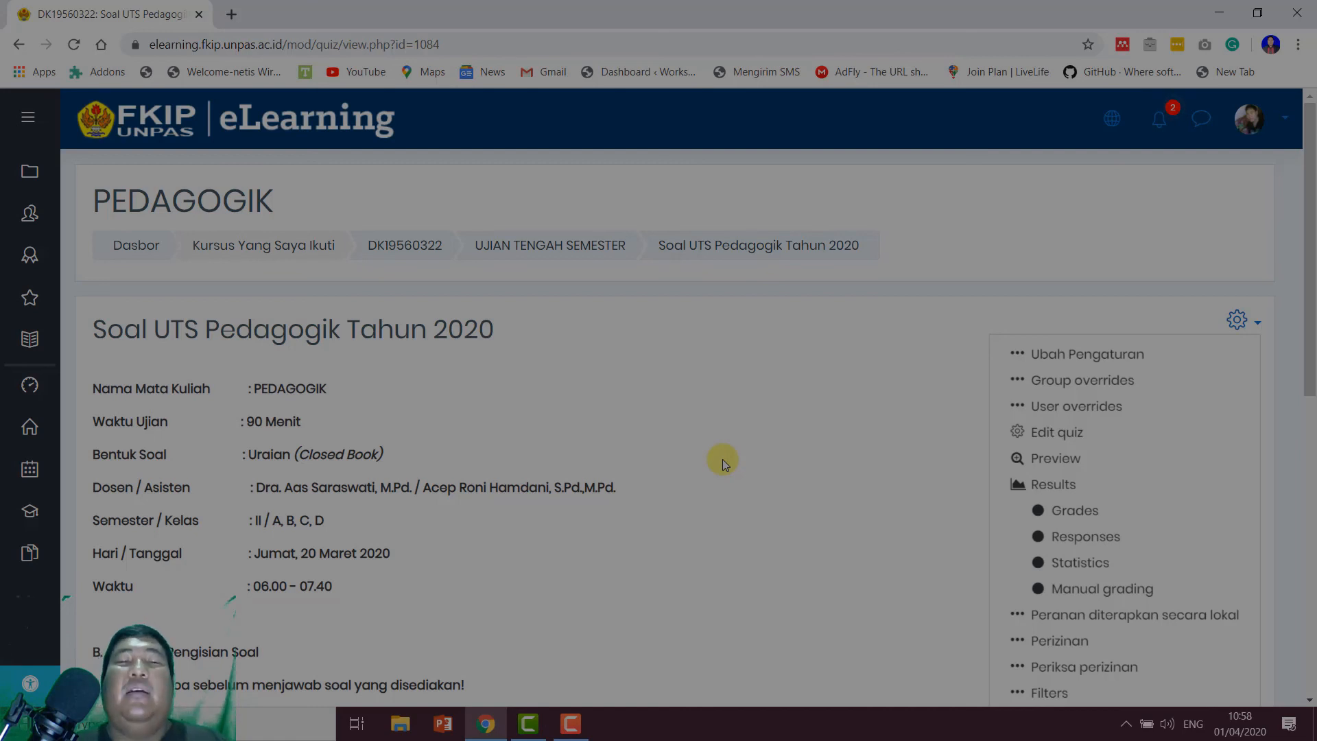
pyautogui.press('Escape')
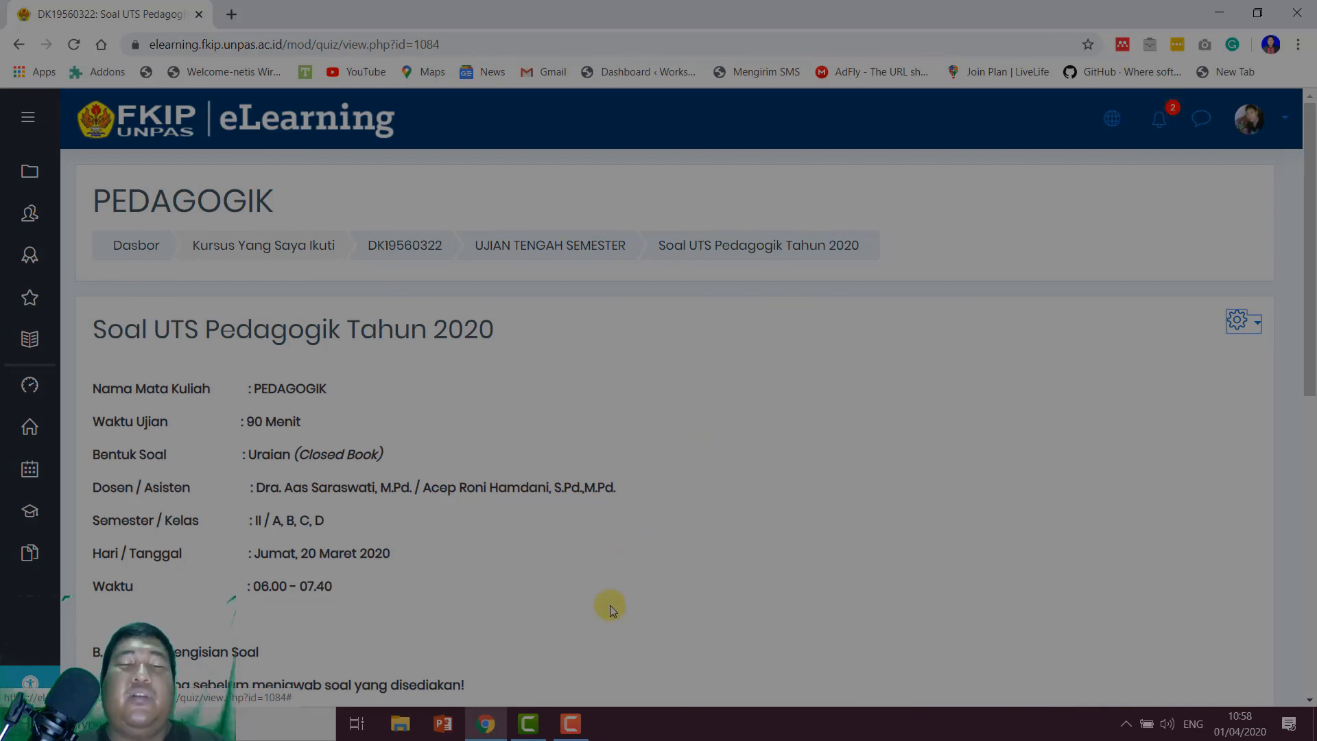
pyautogui.moveTo(581, 727)
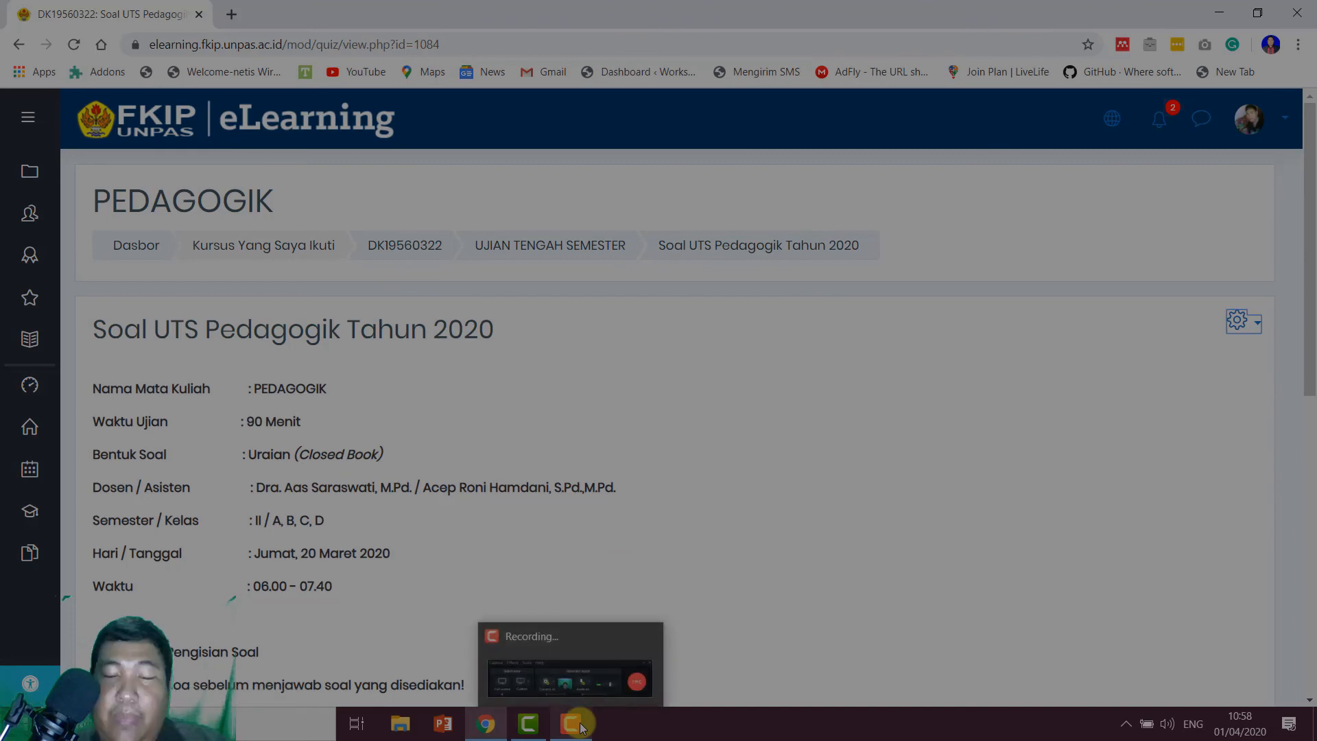